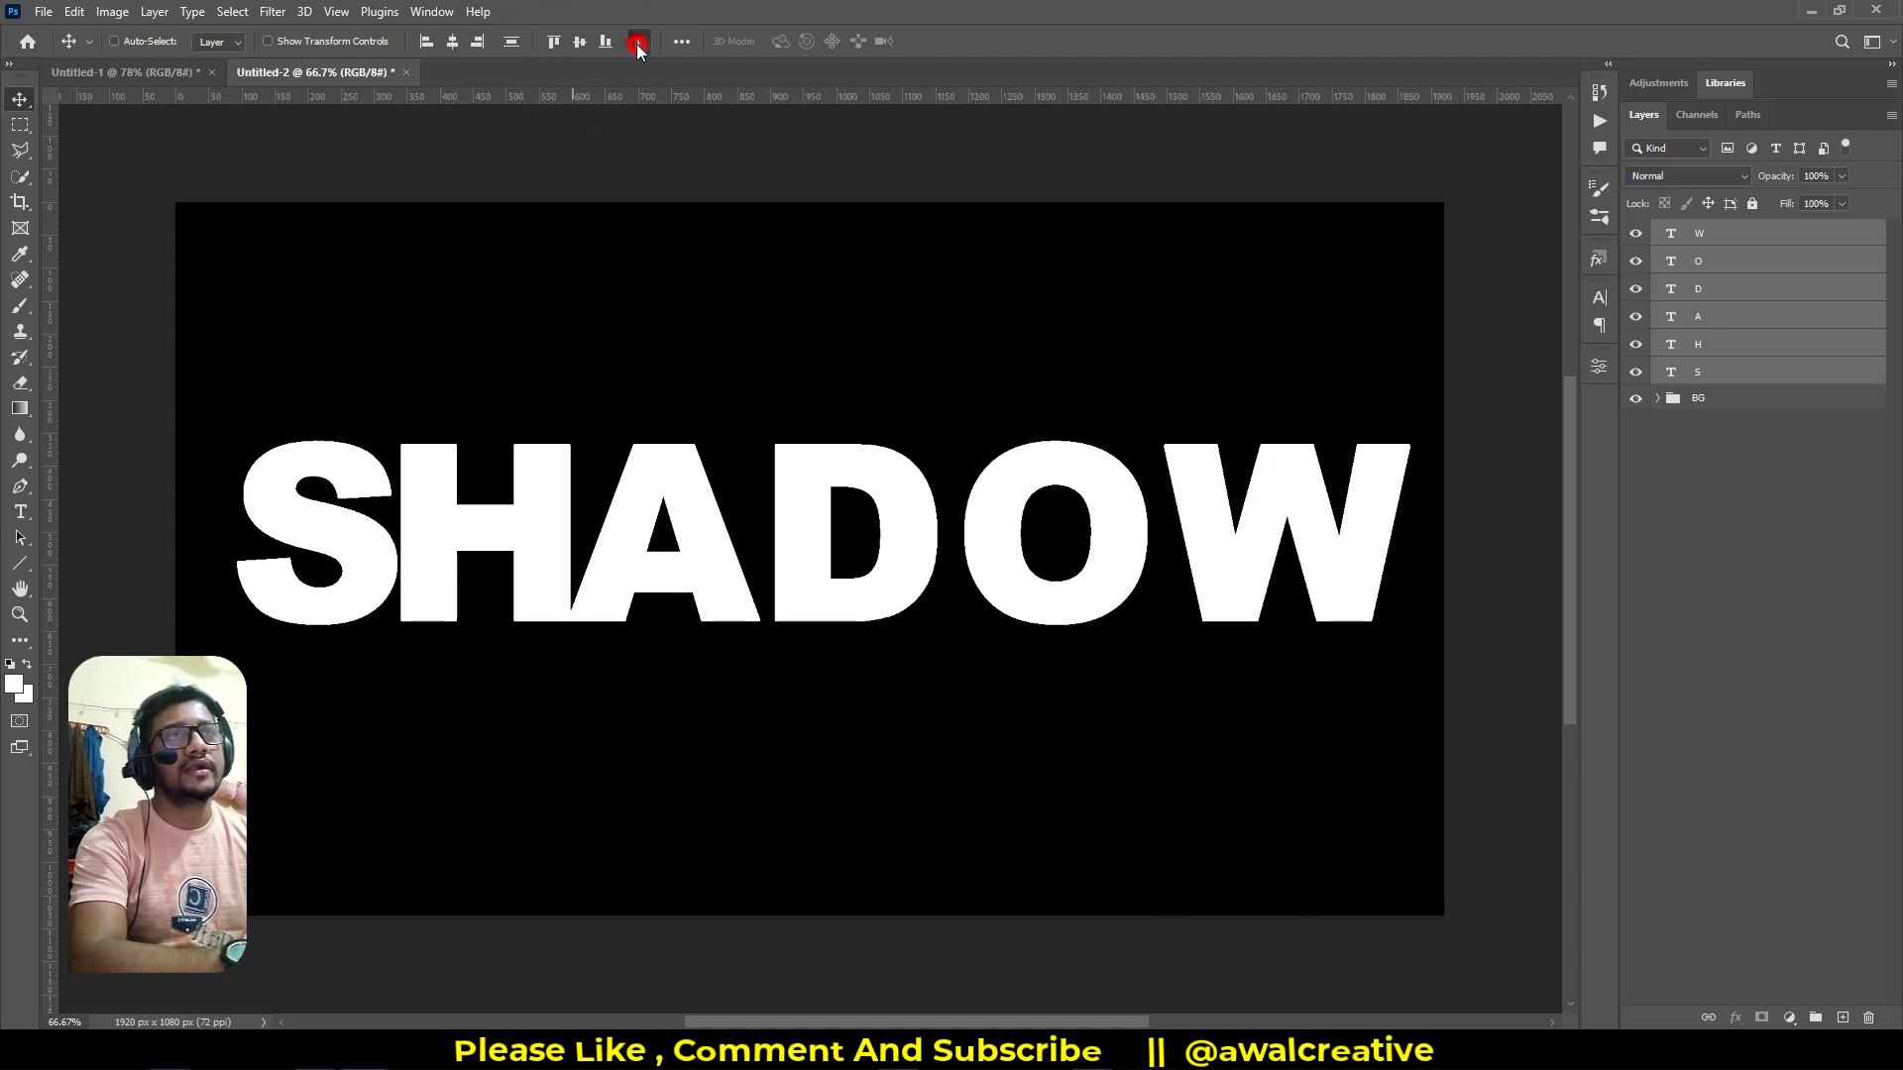
Distribute the six letter layers evenly in the horizontal direction and add a layer mask to the S layer
click(638, 43)
click(1775, 555)
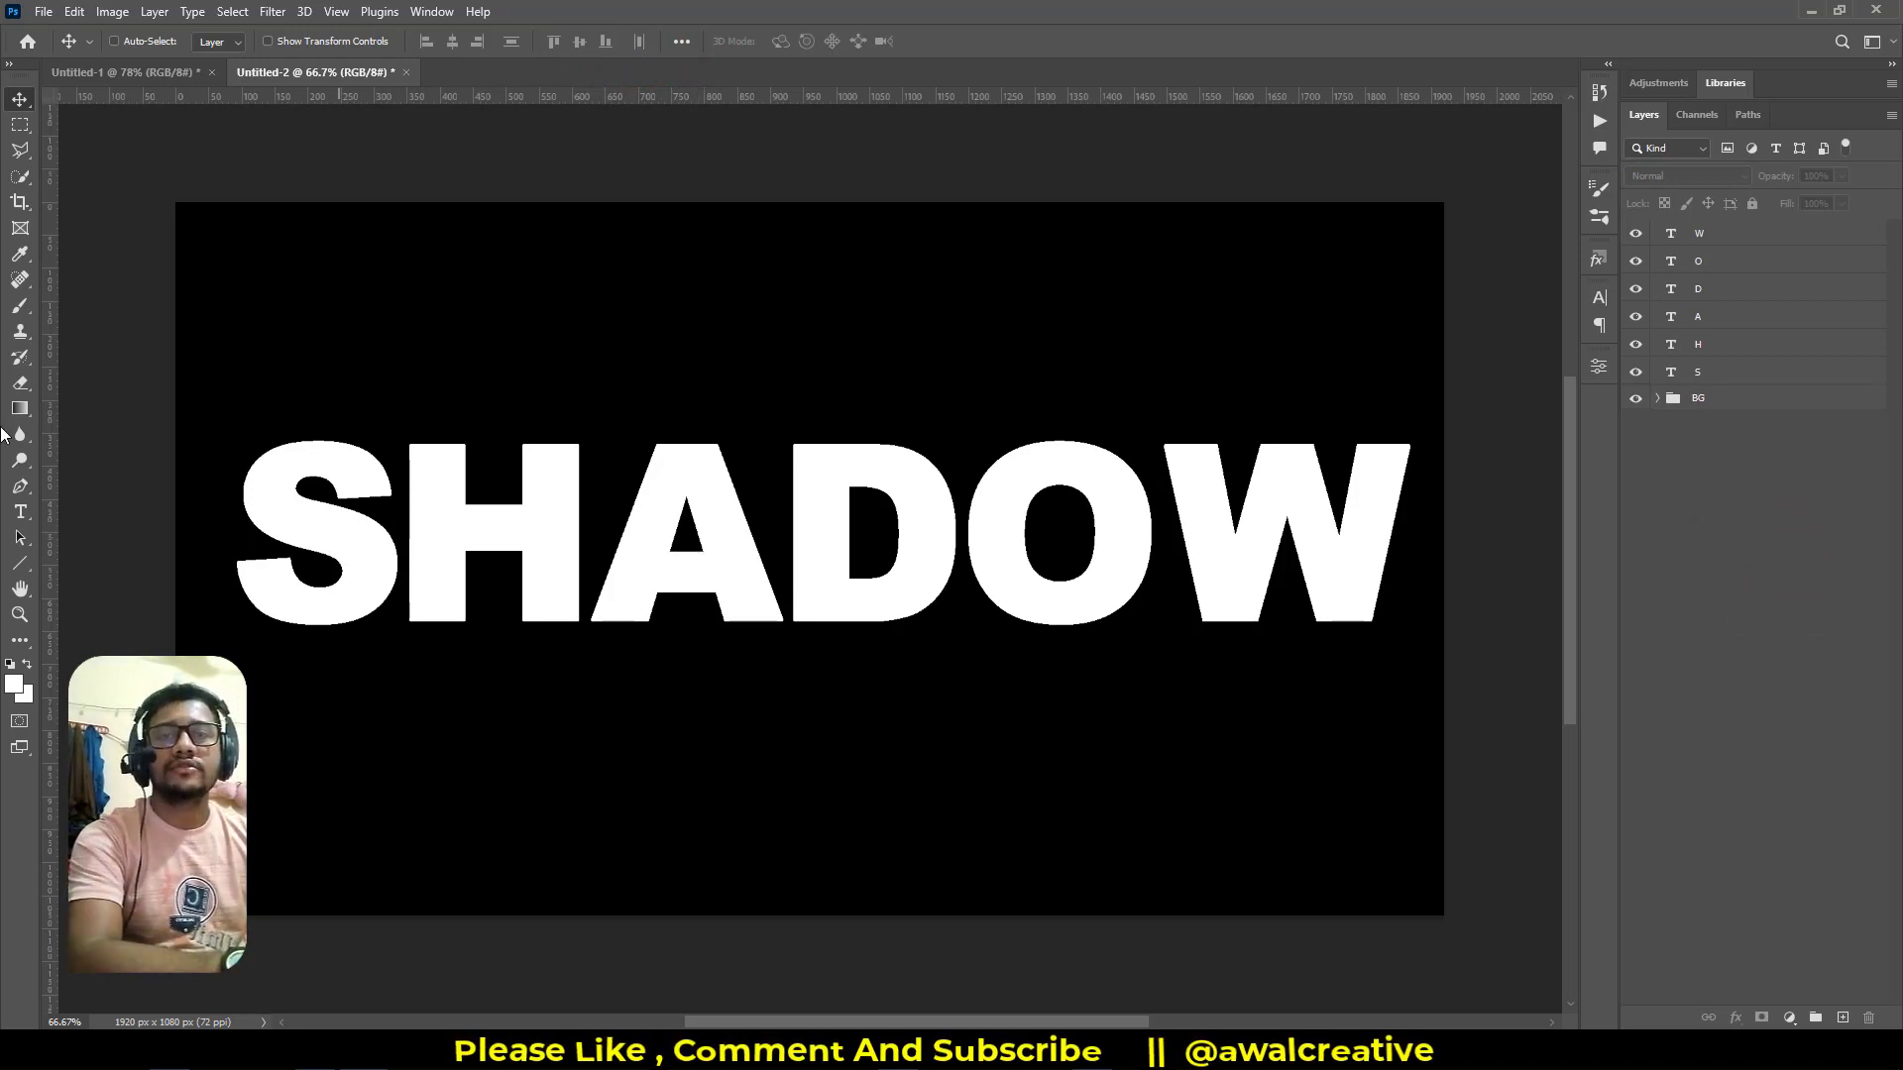
click(1726, 372)
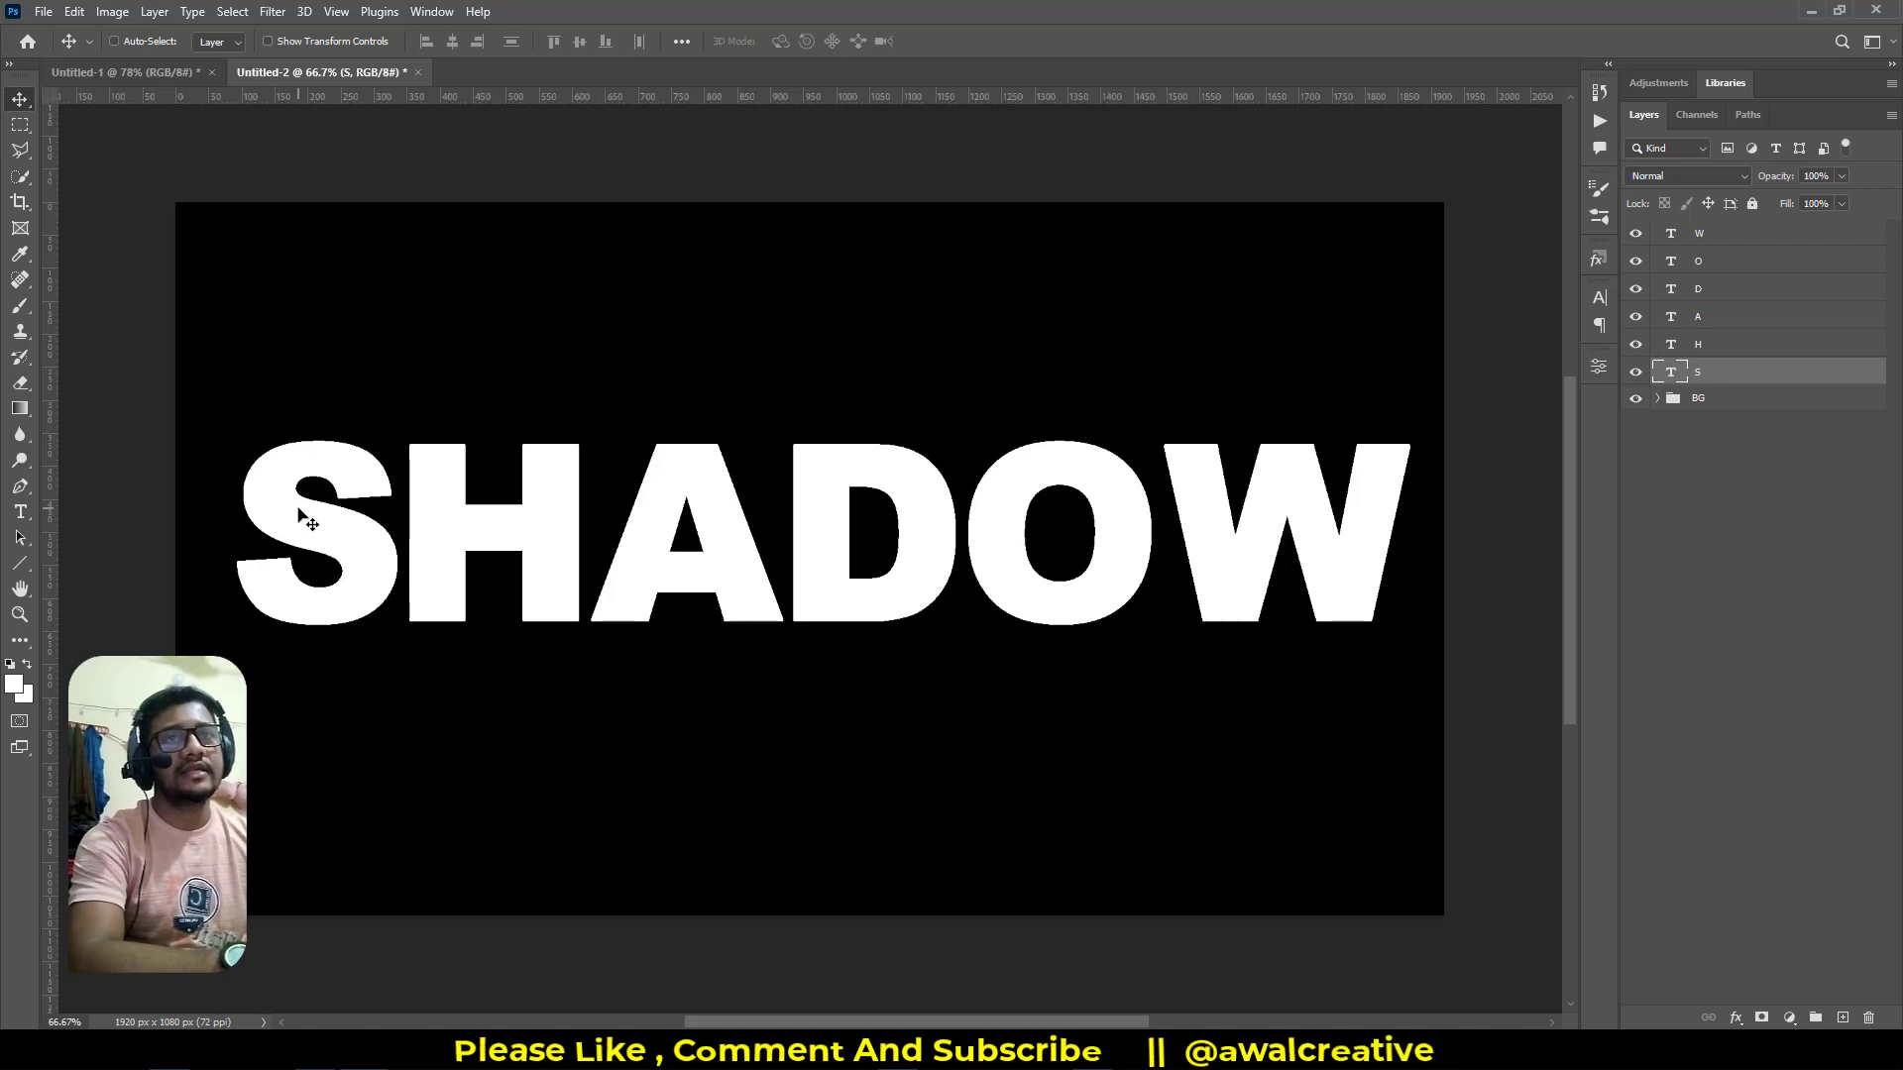
click(1759, 1019)
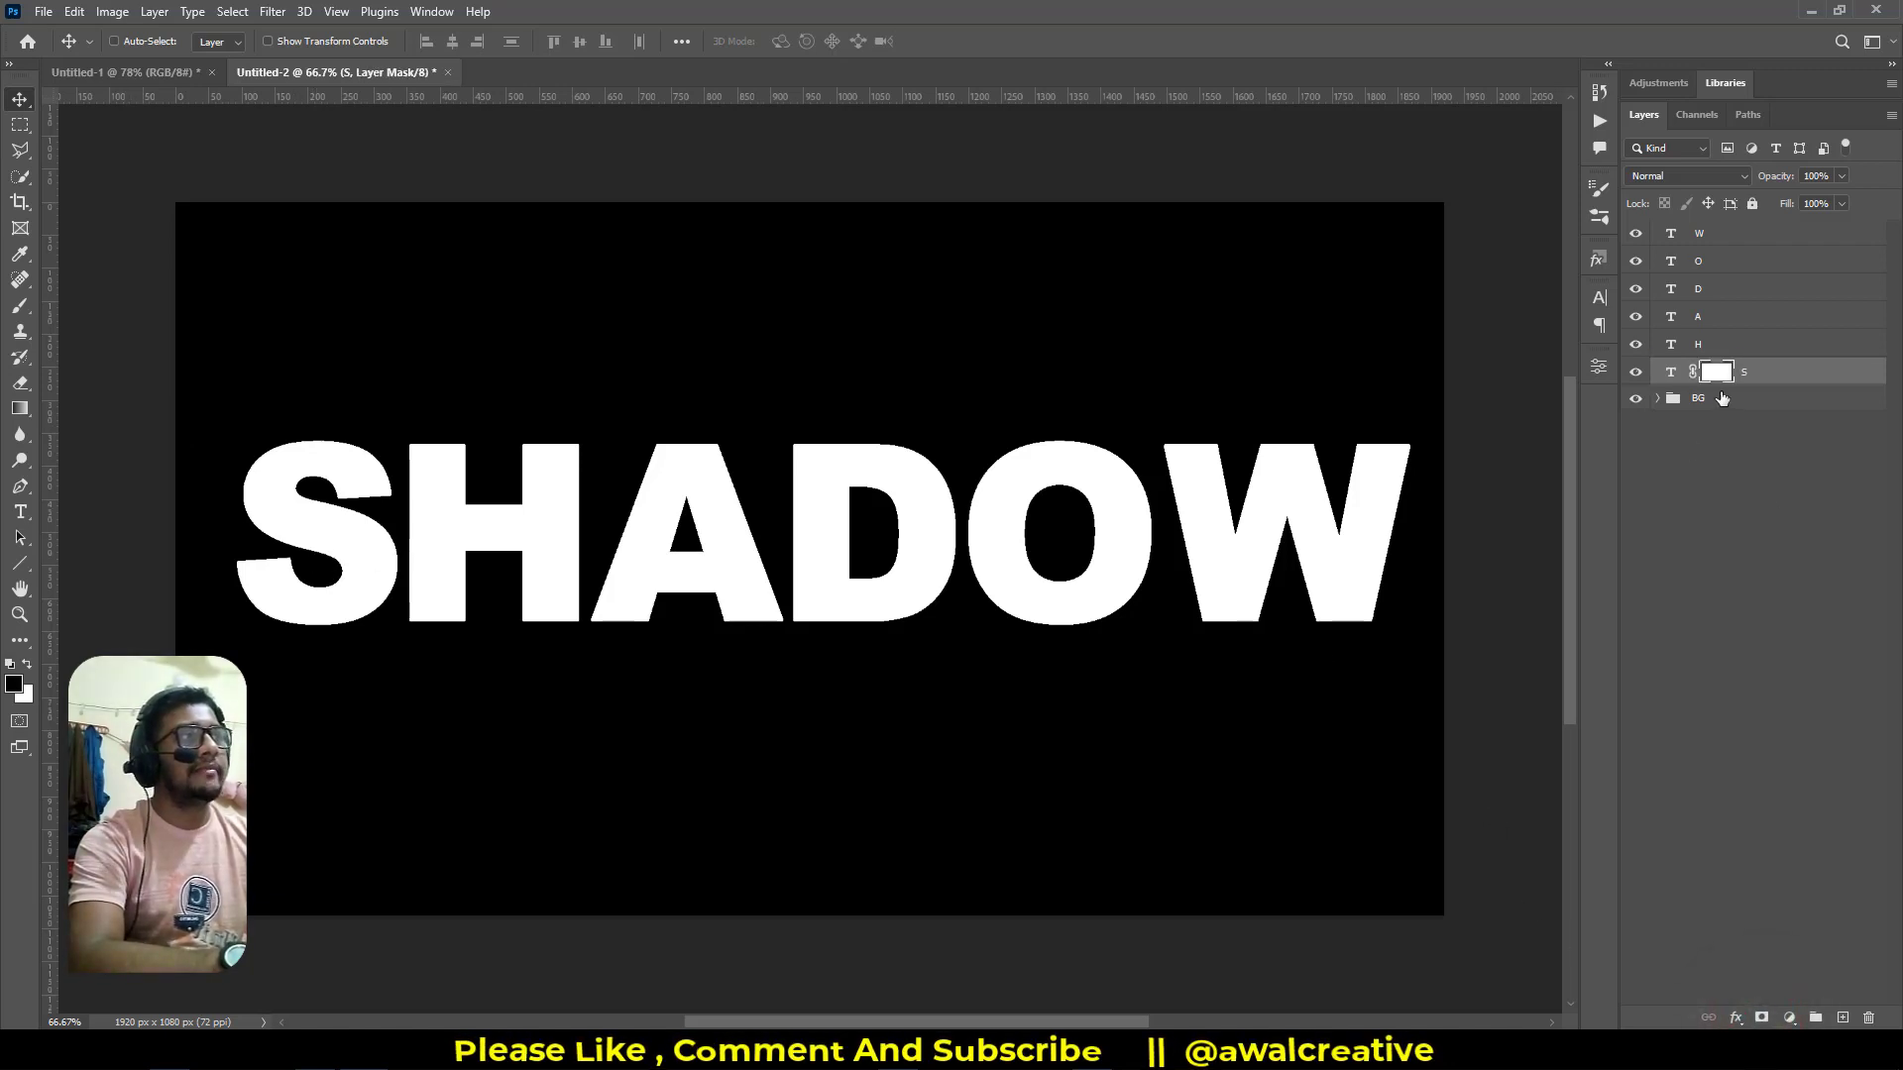
Set the foreground color to black (000000) and the background color to white (ffffff)
click(14, 684)
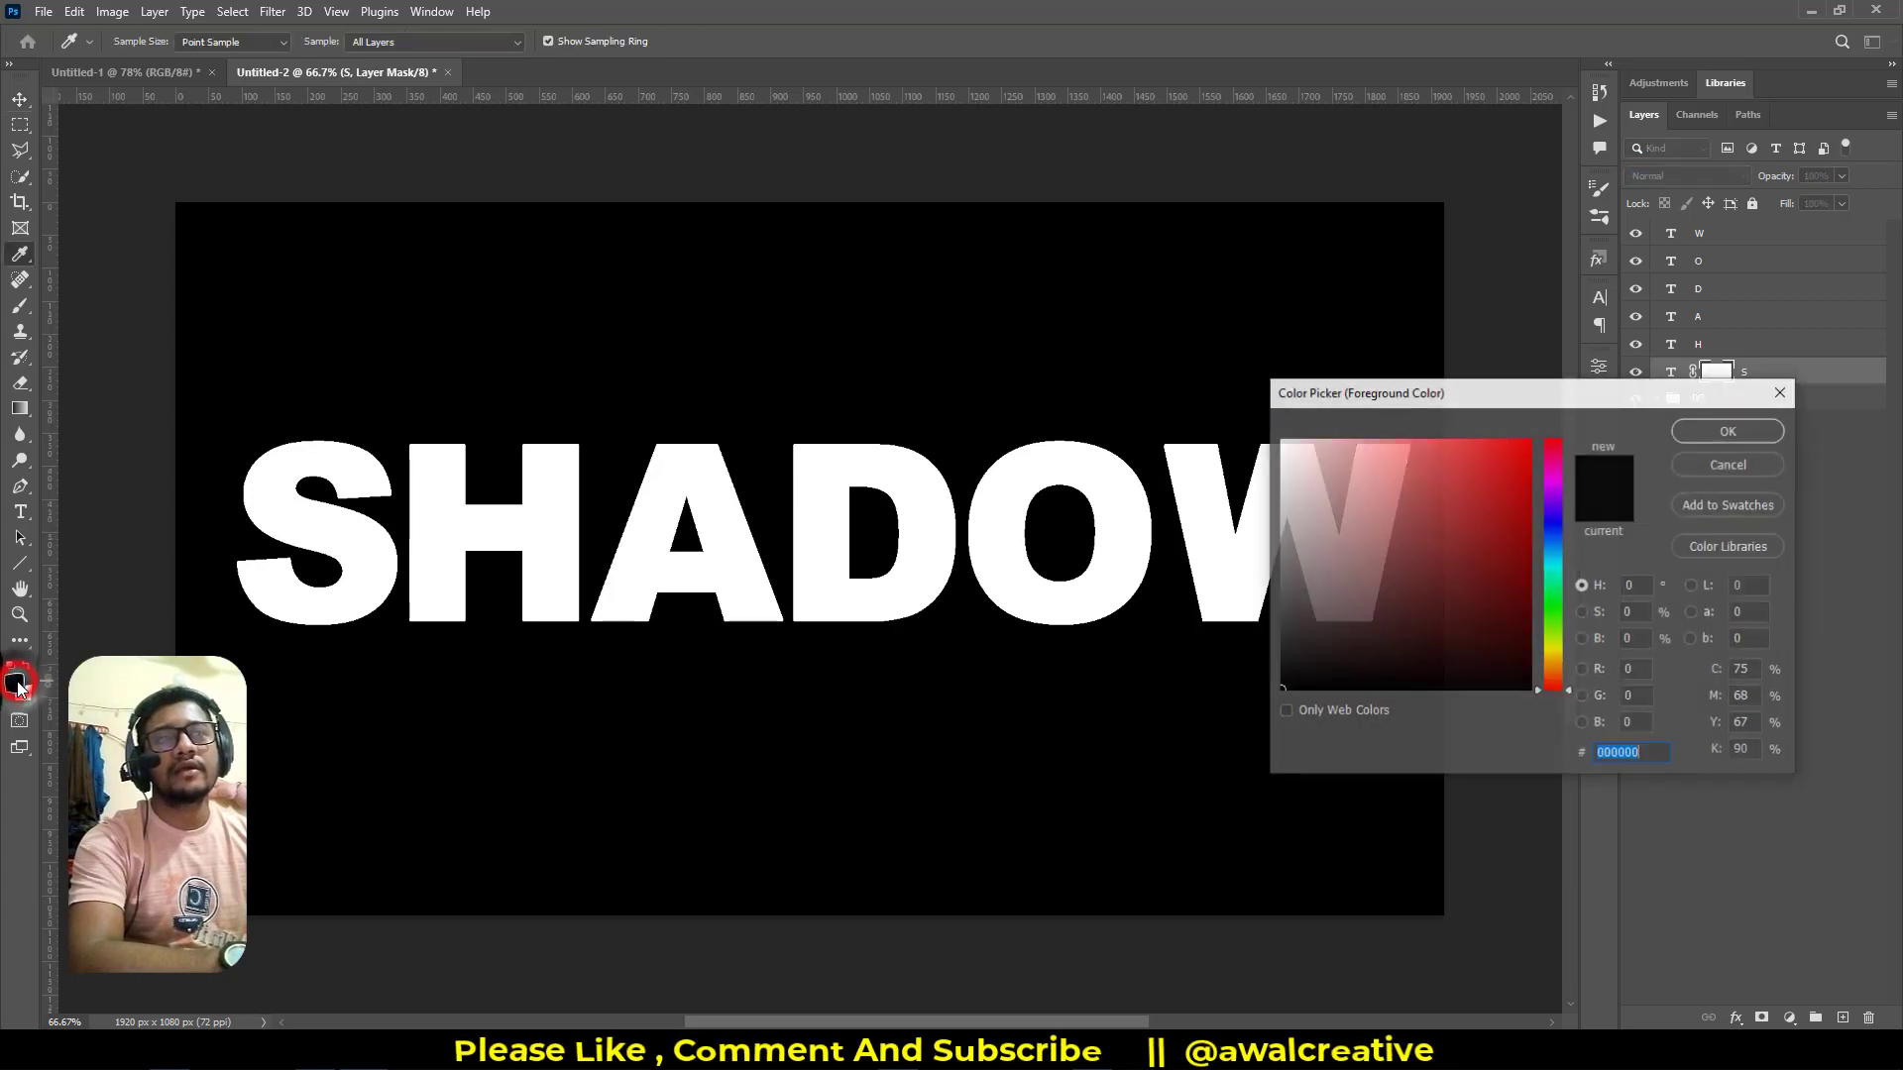
click(1358, 687)
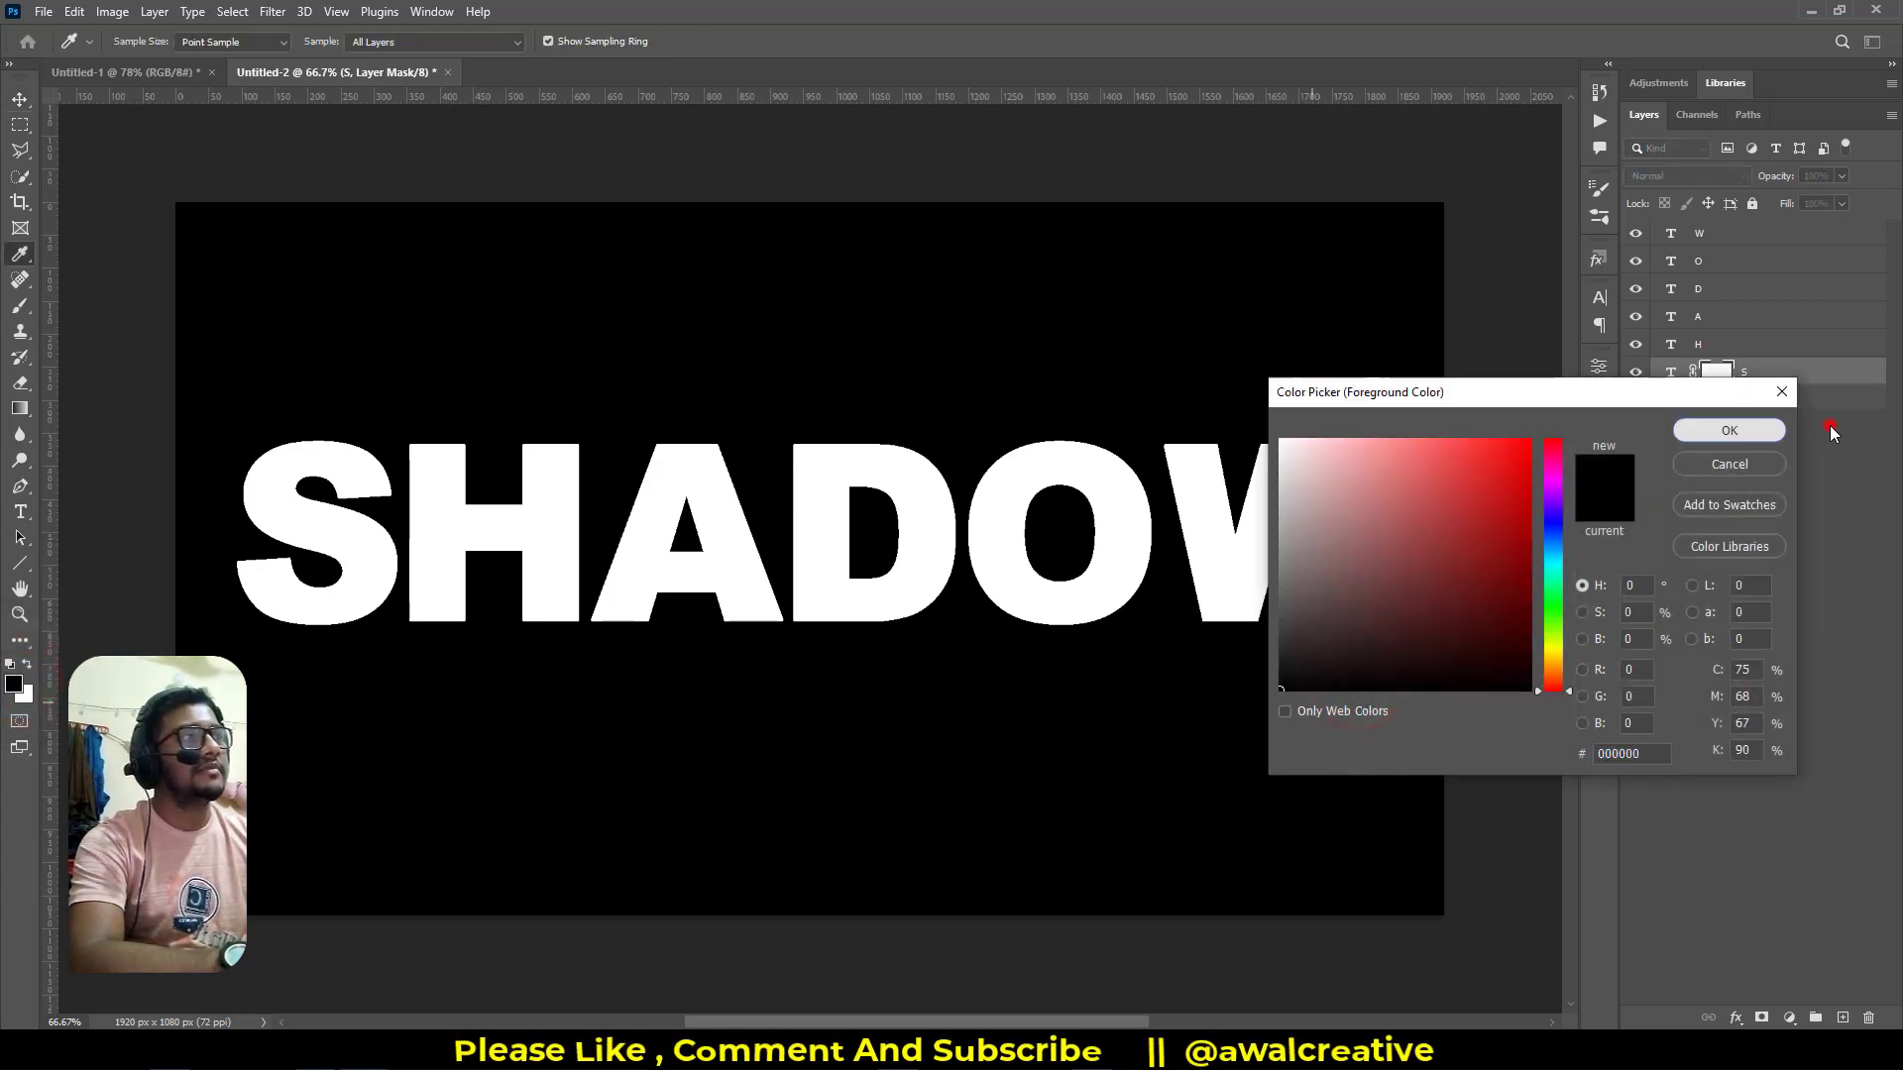
click(1763, 429)
click(24, 693)
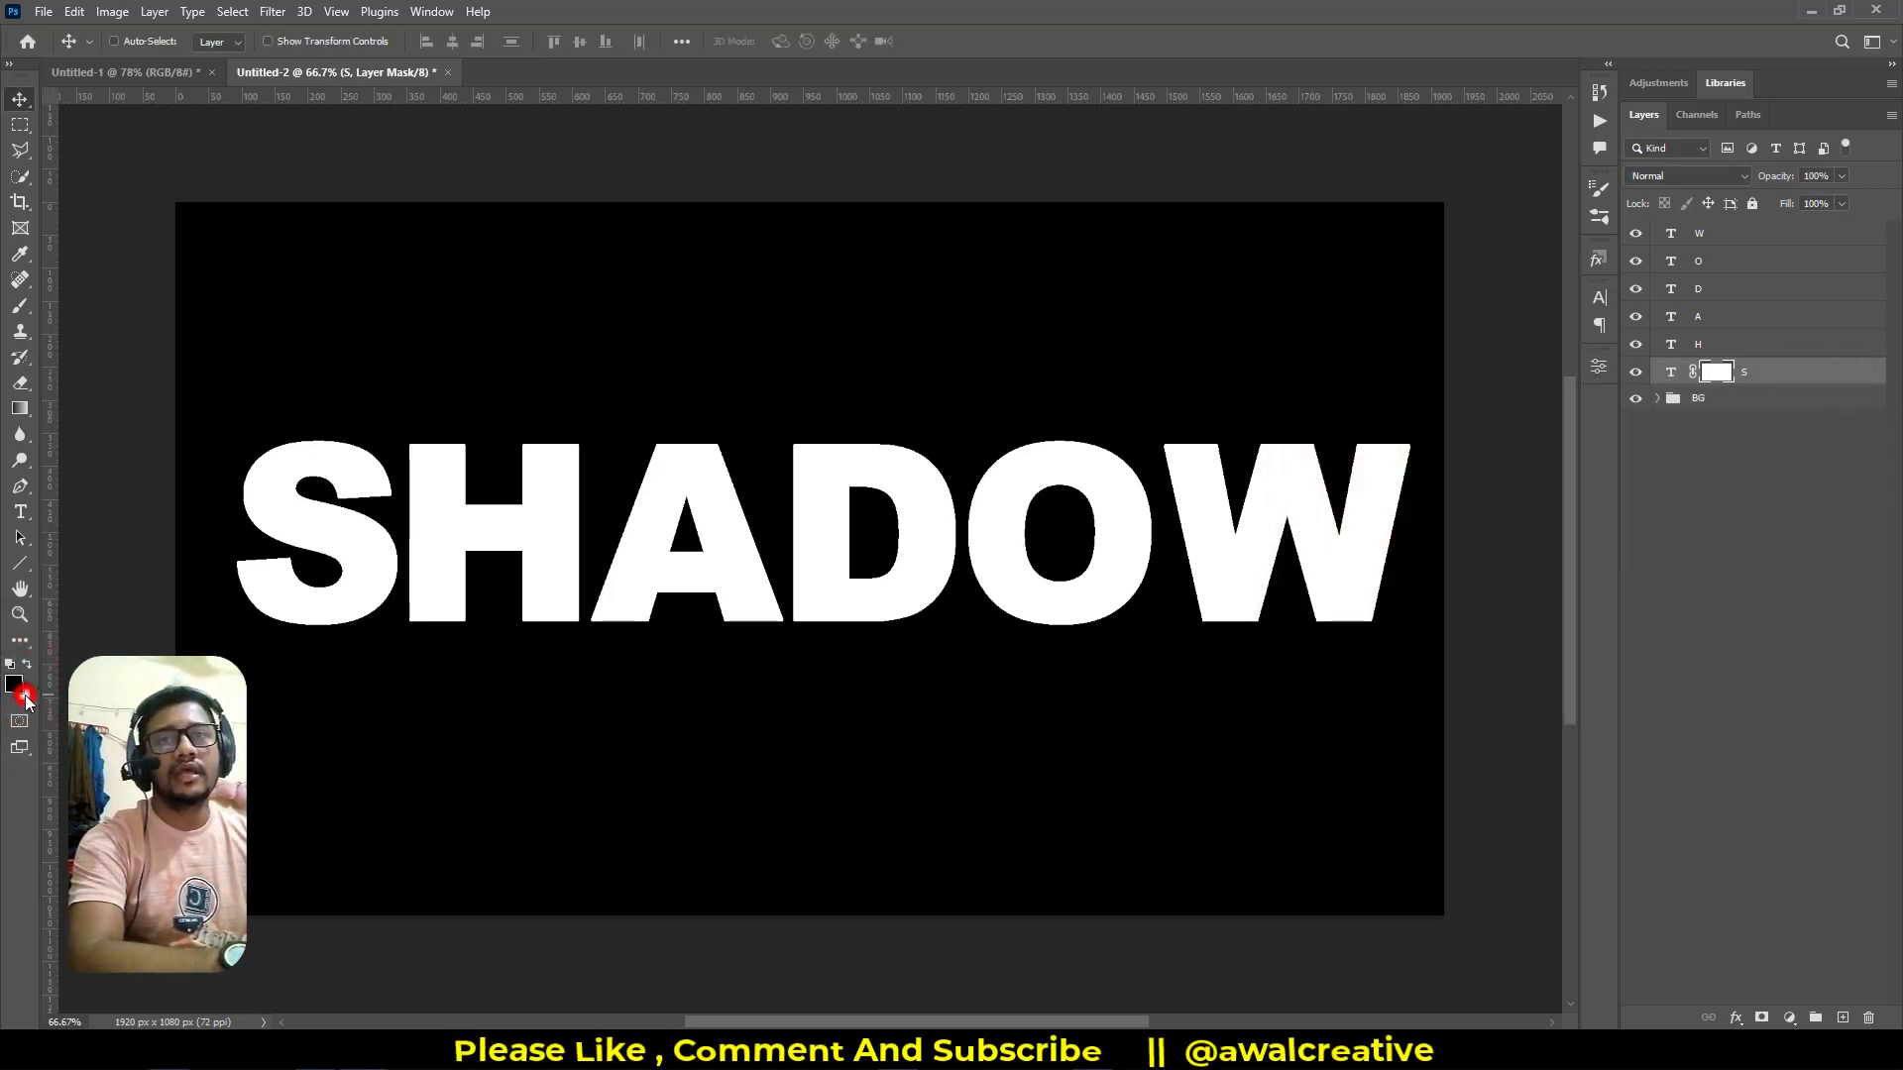
click(1291, 459)
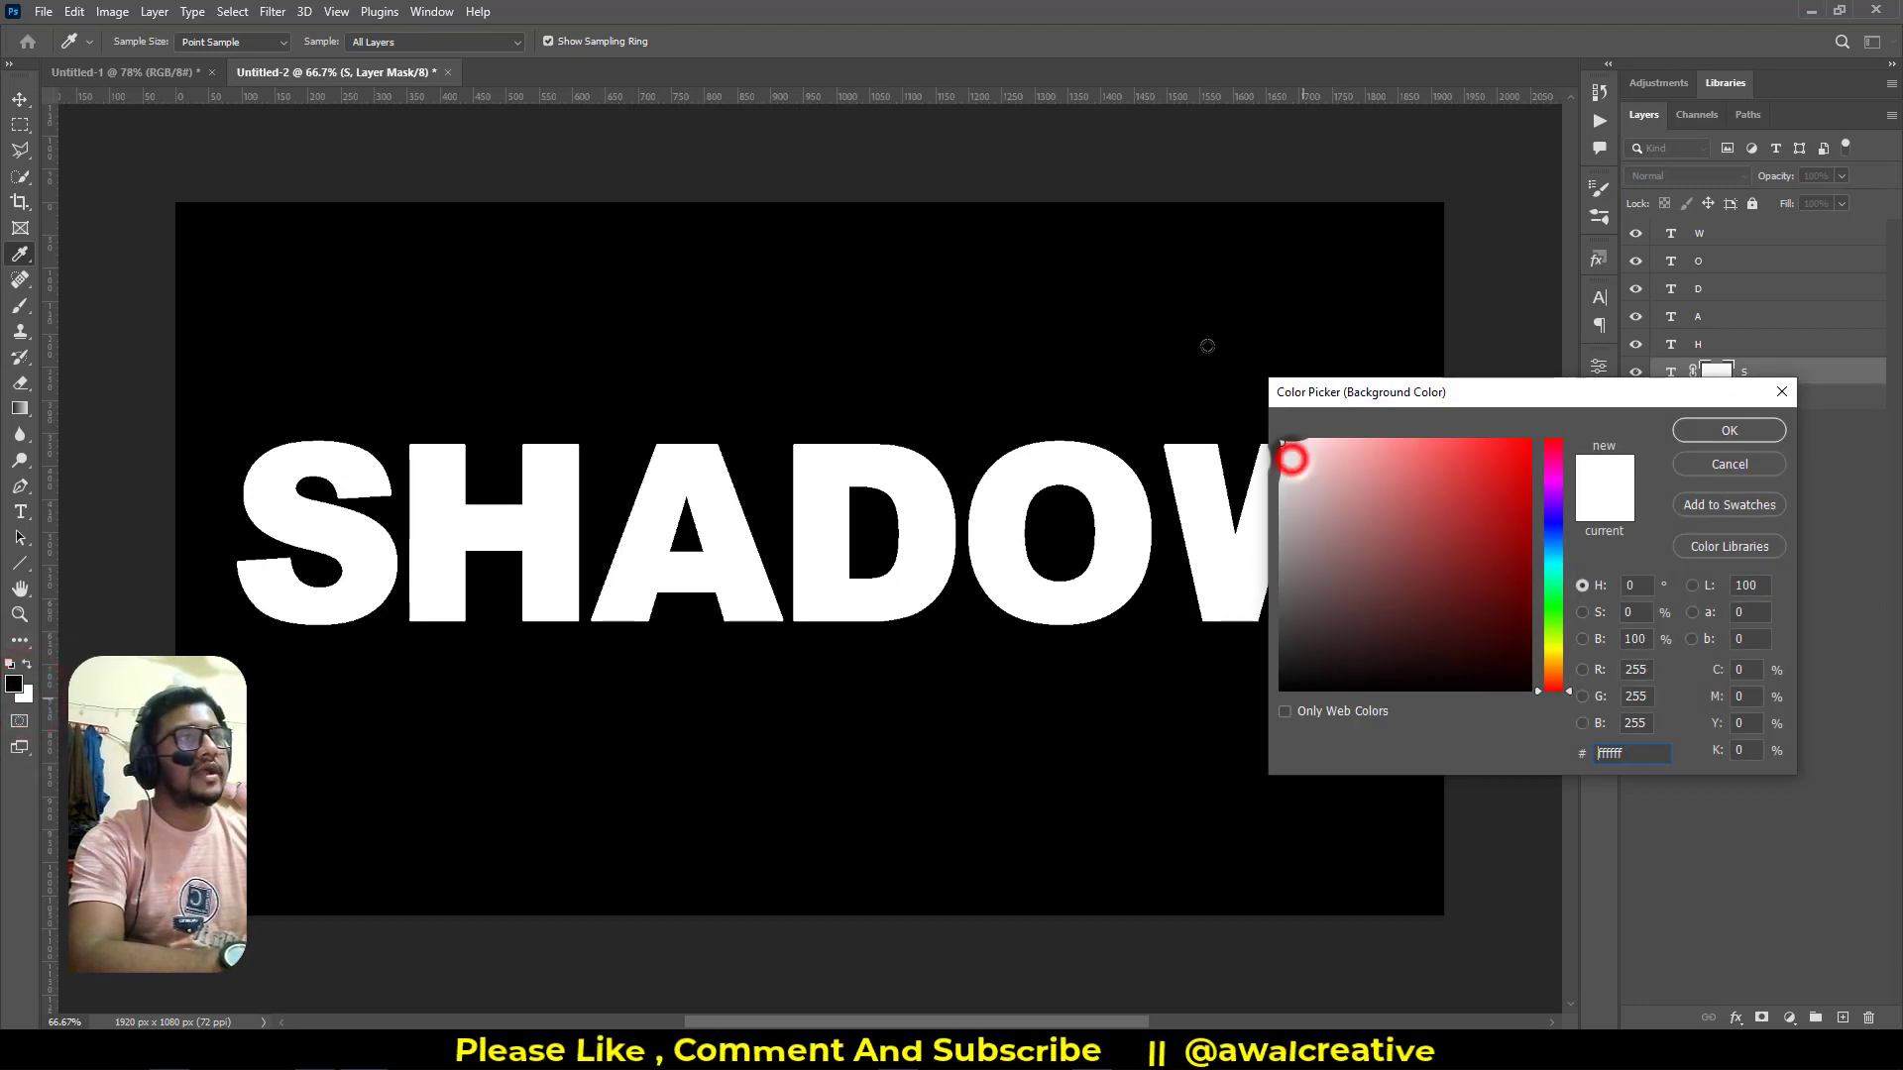
click(1697, 430)
Set up the Gradient tool with the black-to-white preset from Basics, the Linear style and Normal mode
click(17, 407)
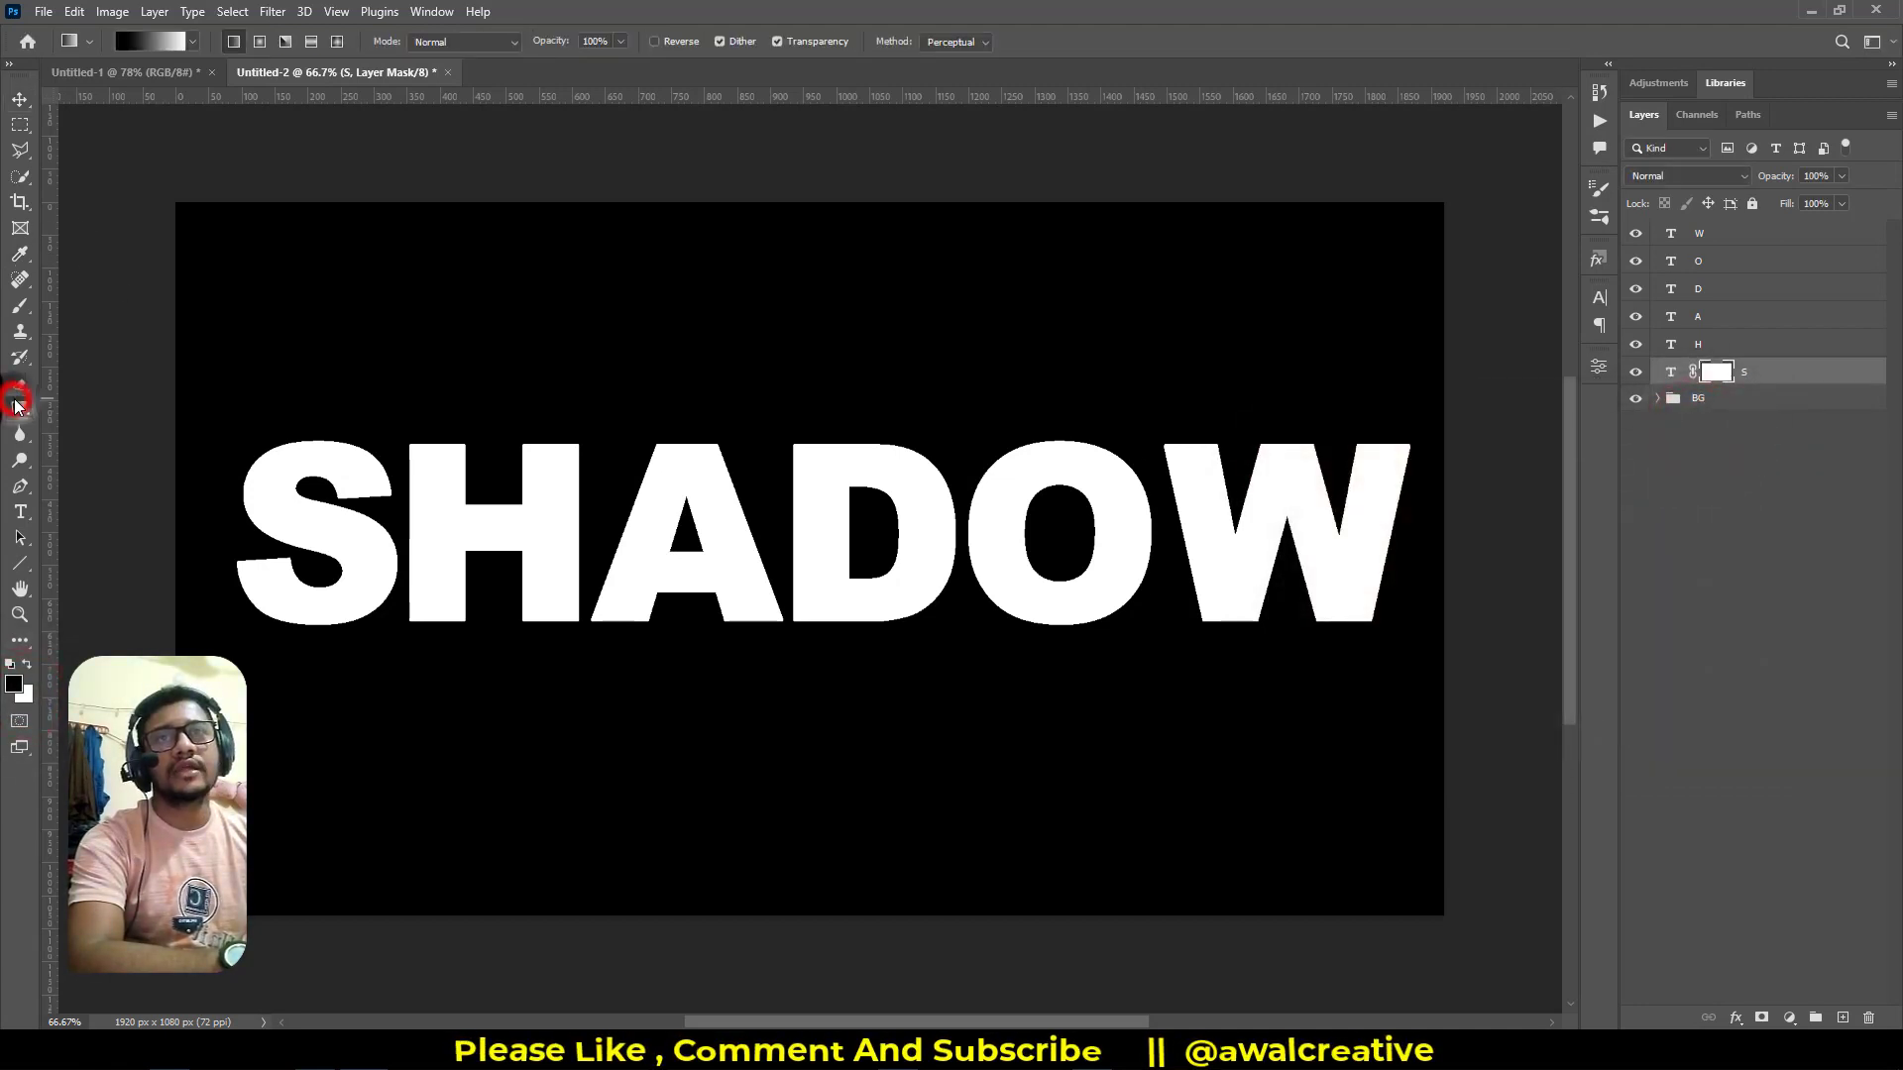
click(193, 44)
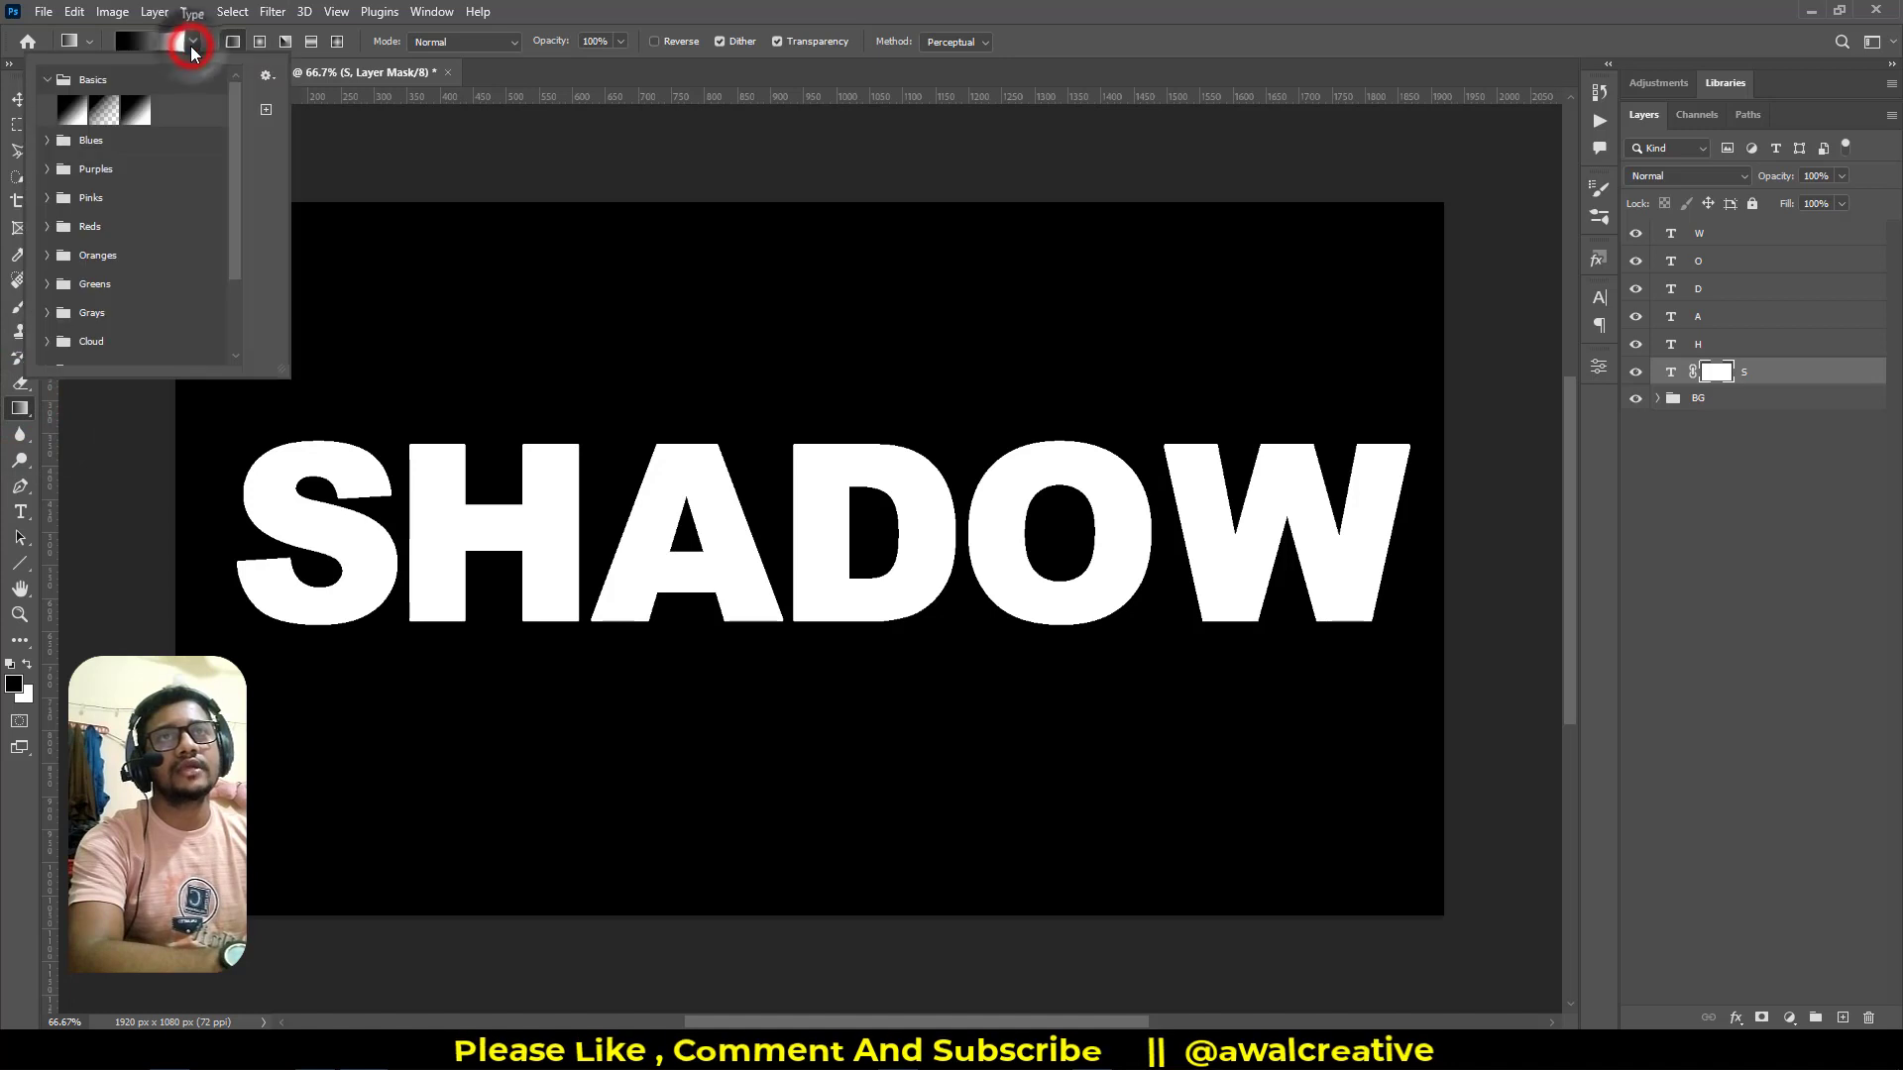
click(135, 115)
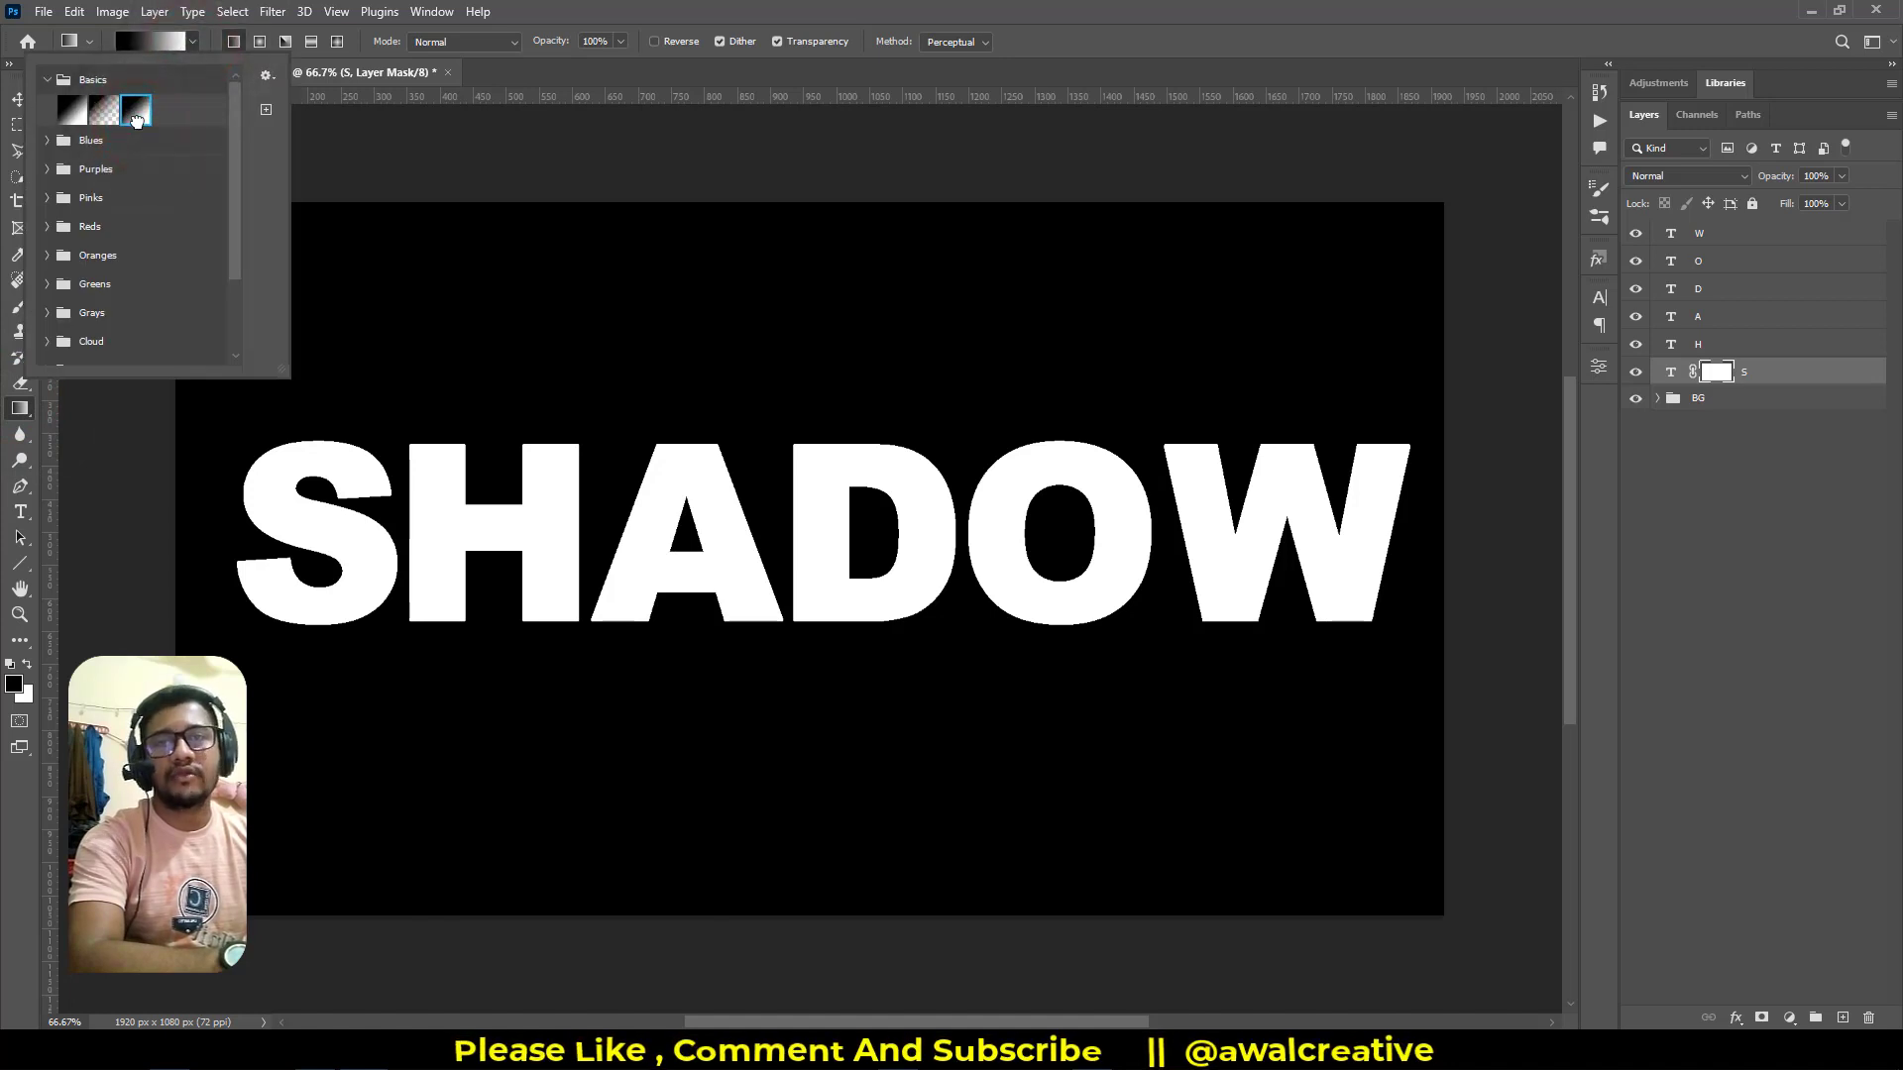
click(775, 4)
click(236, 42)
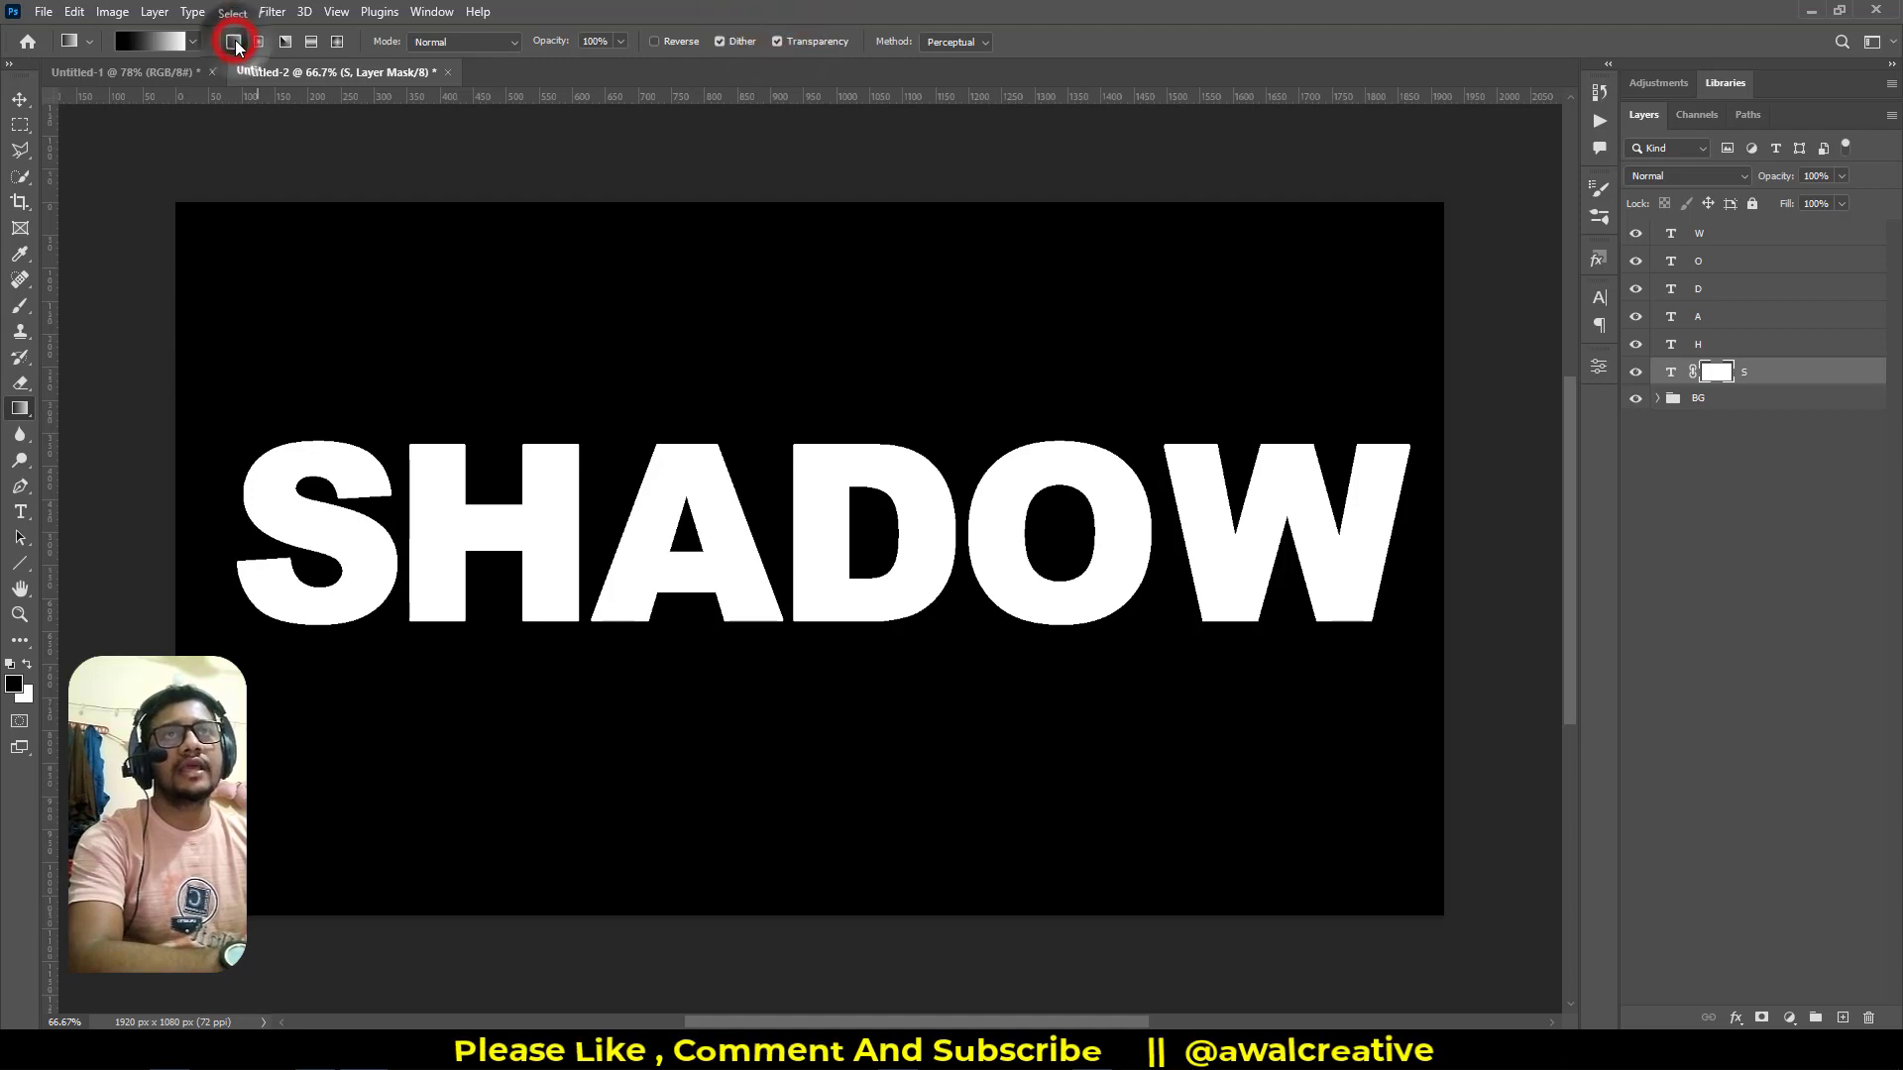
click(510, 42)
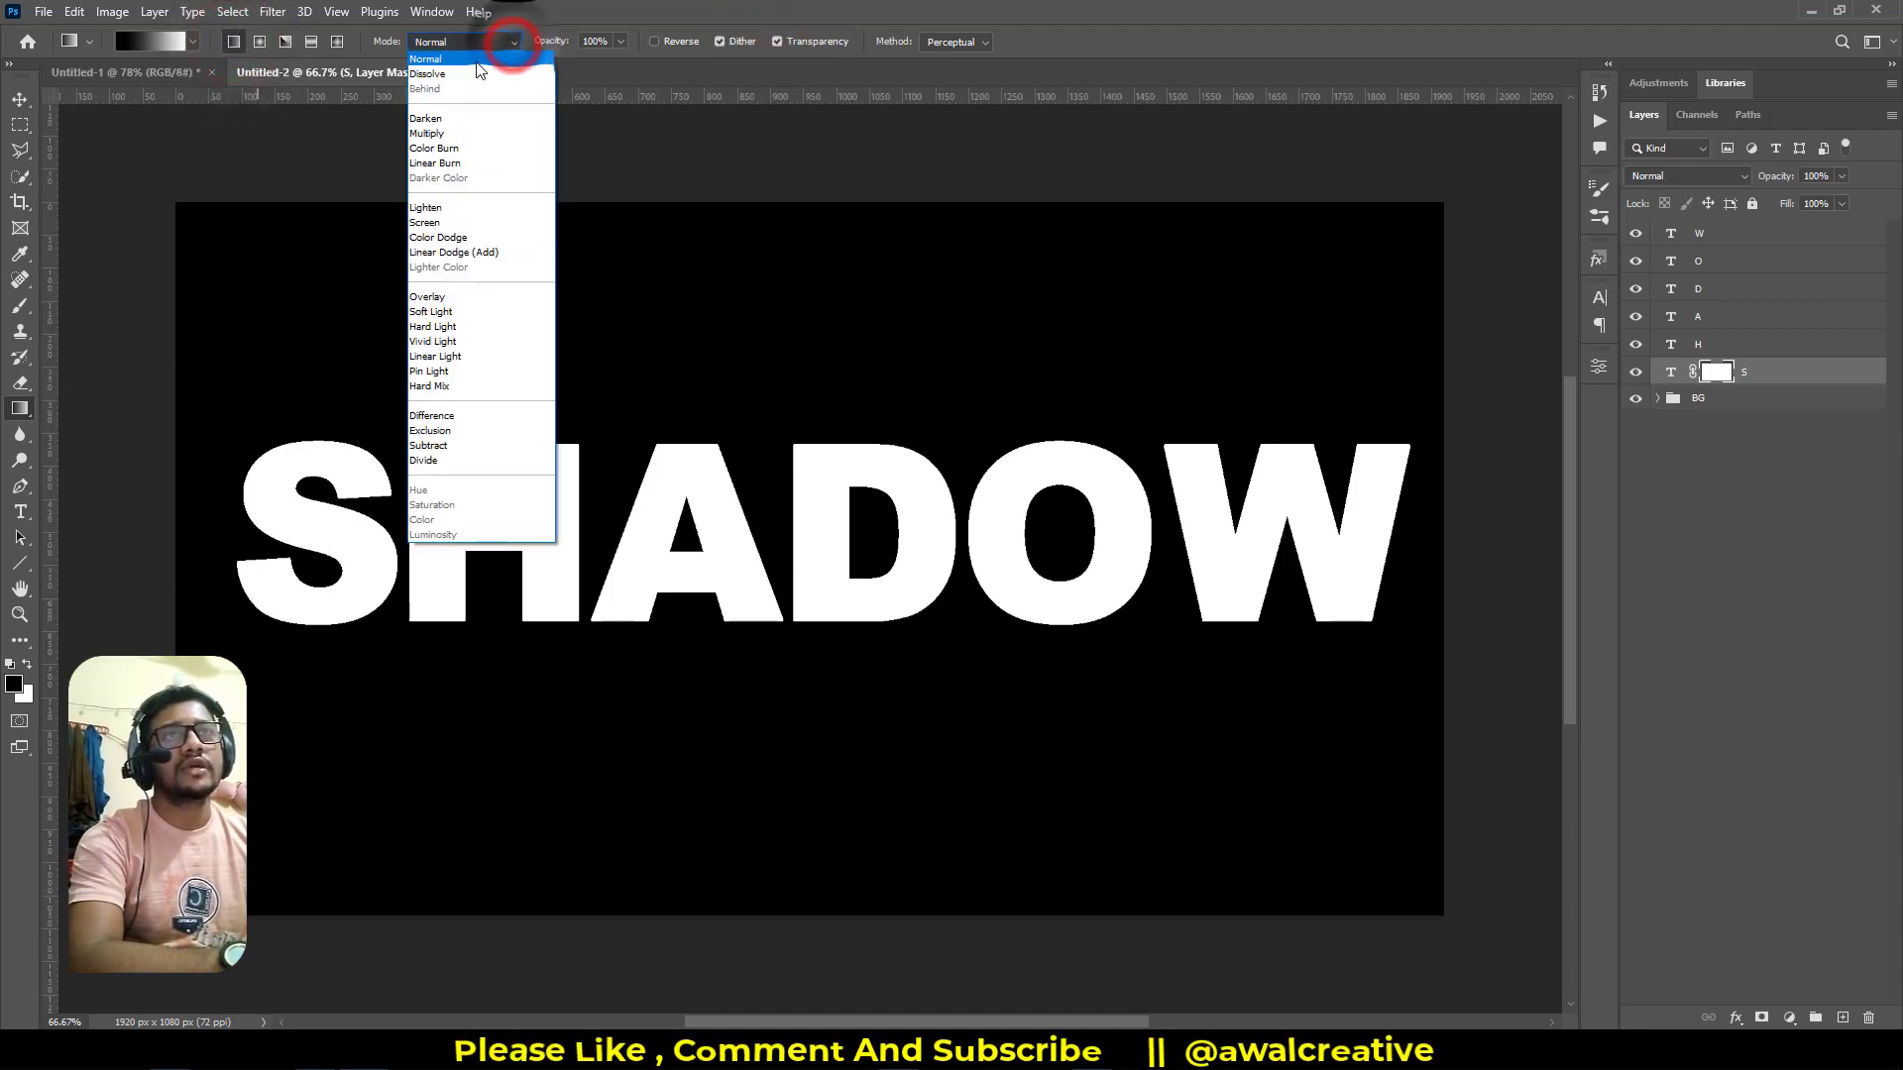
click(478, 58)
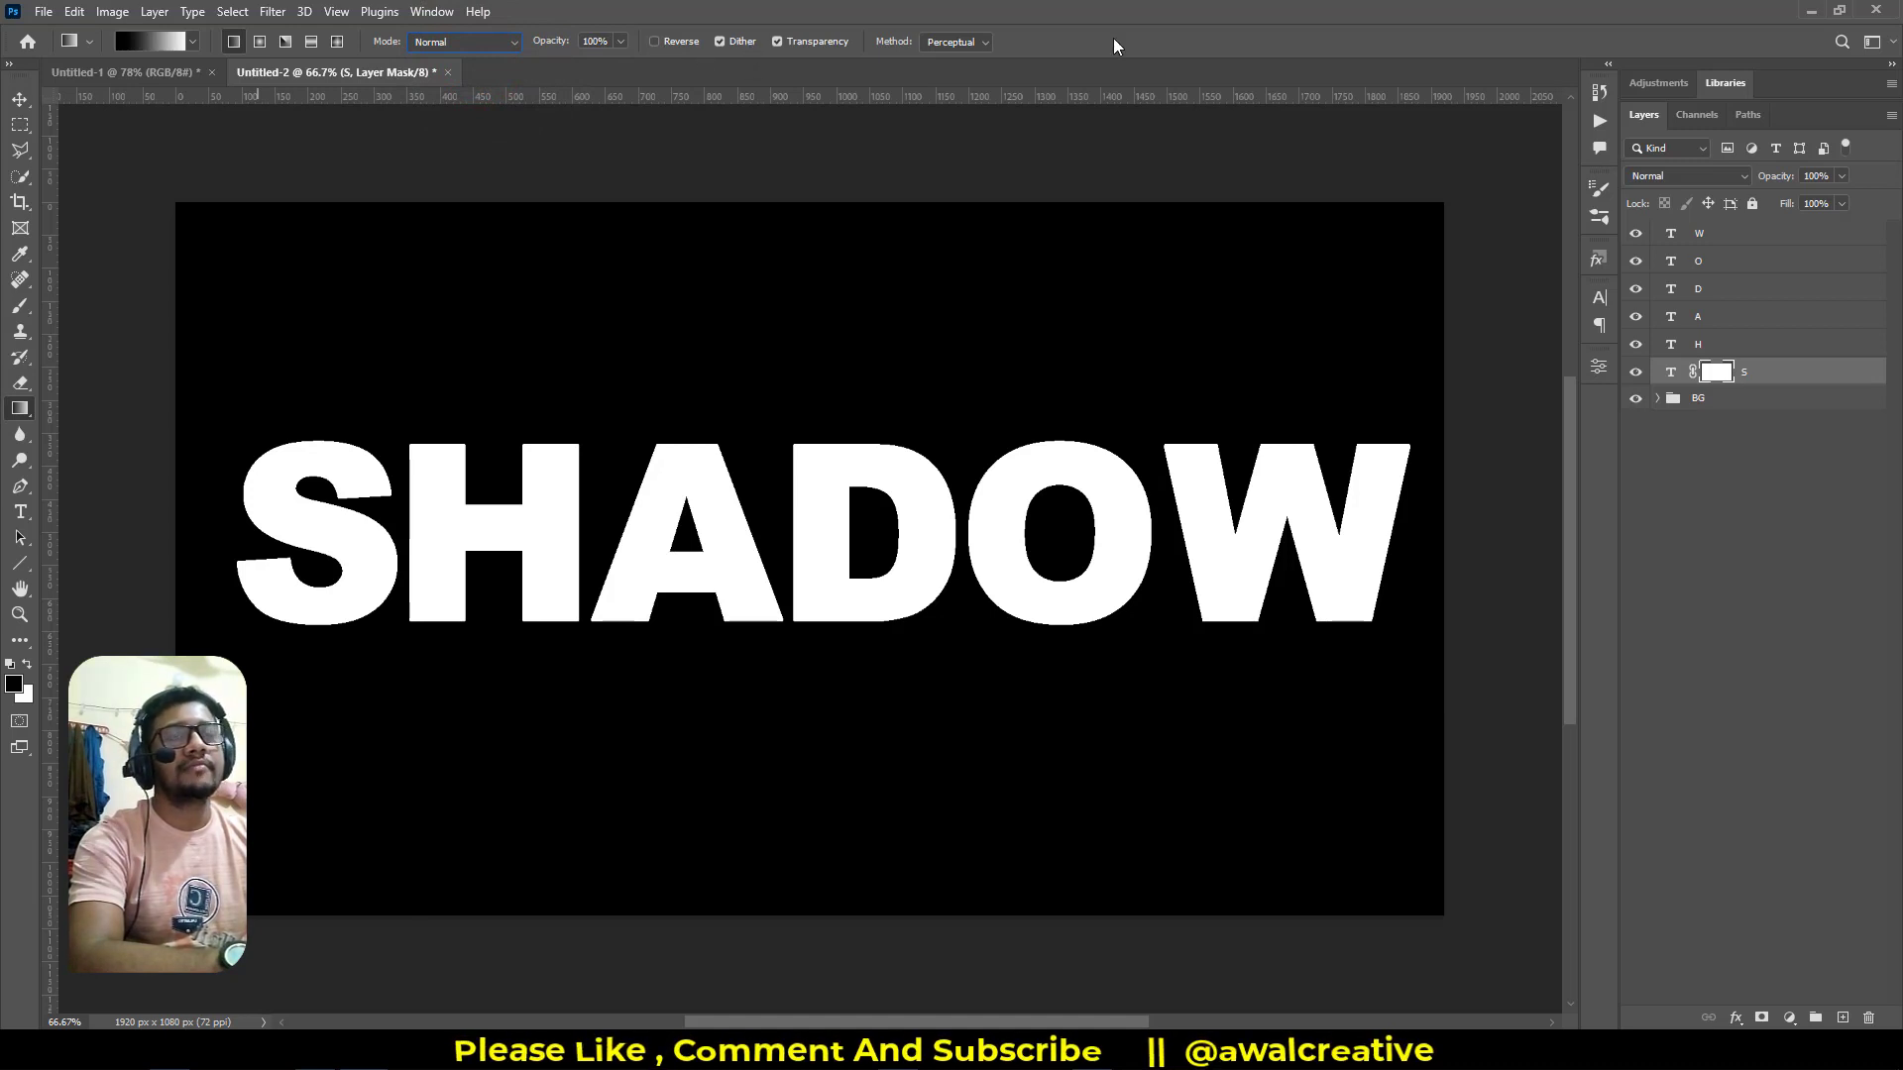
Draw a horizontal black-to-white gradient on the S layer's mask from the letter's right edge inward to fade that side
click(1717, 371)
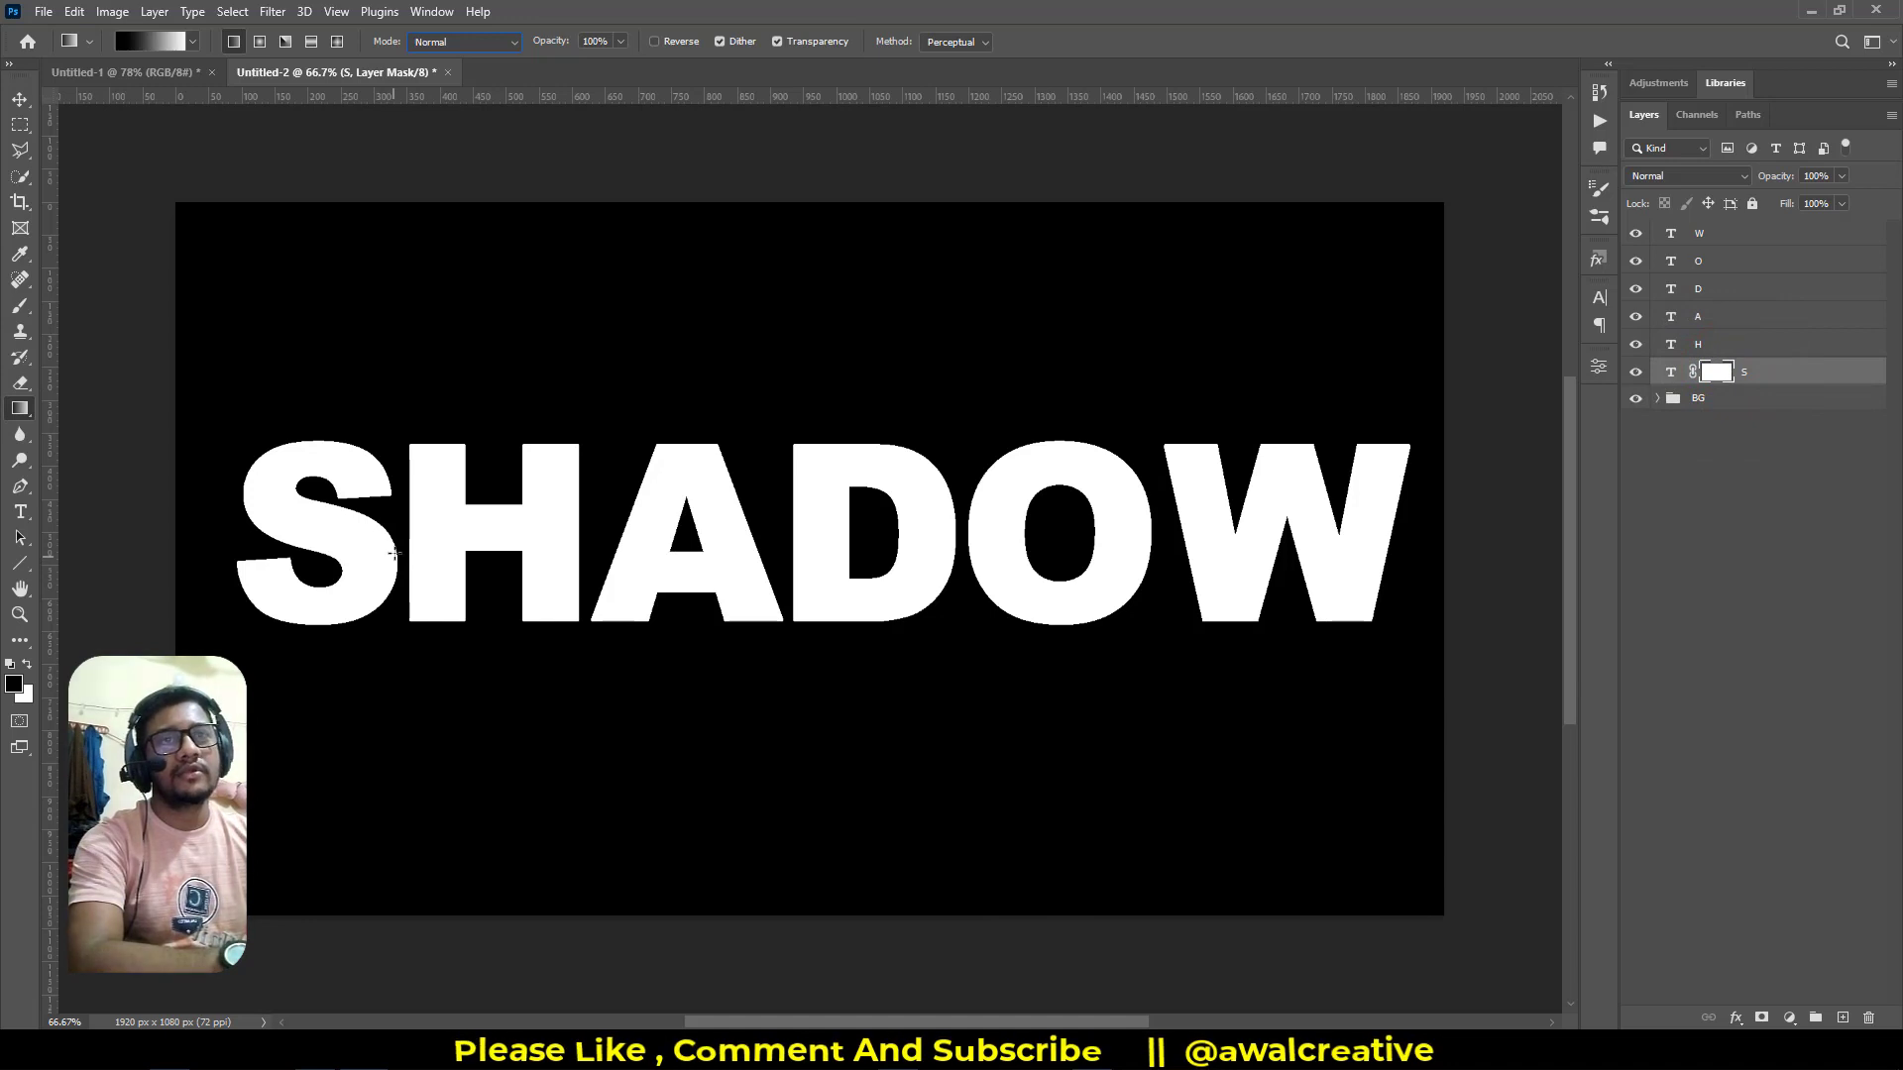
drag(397, 543, 300, 545)
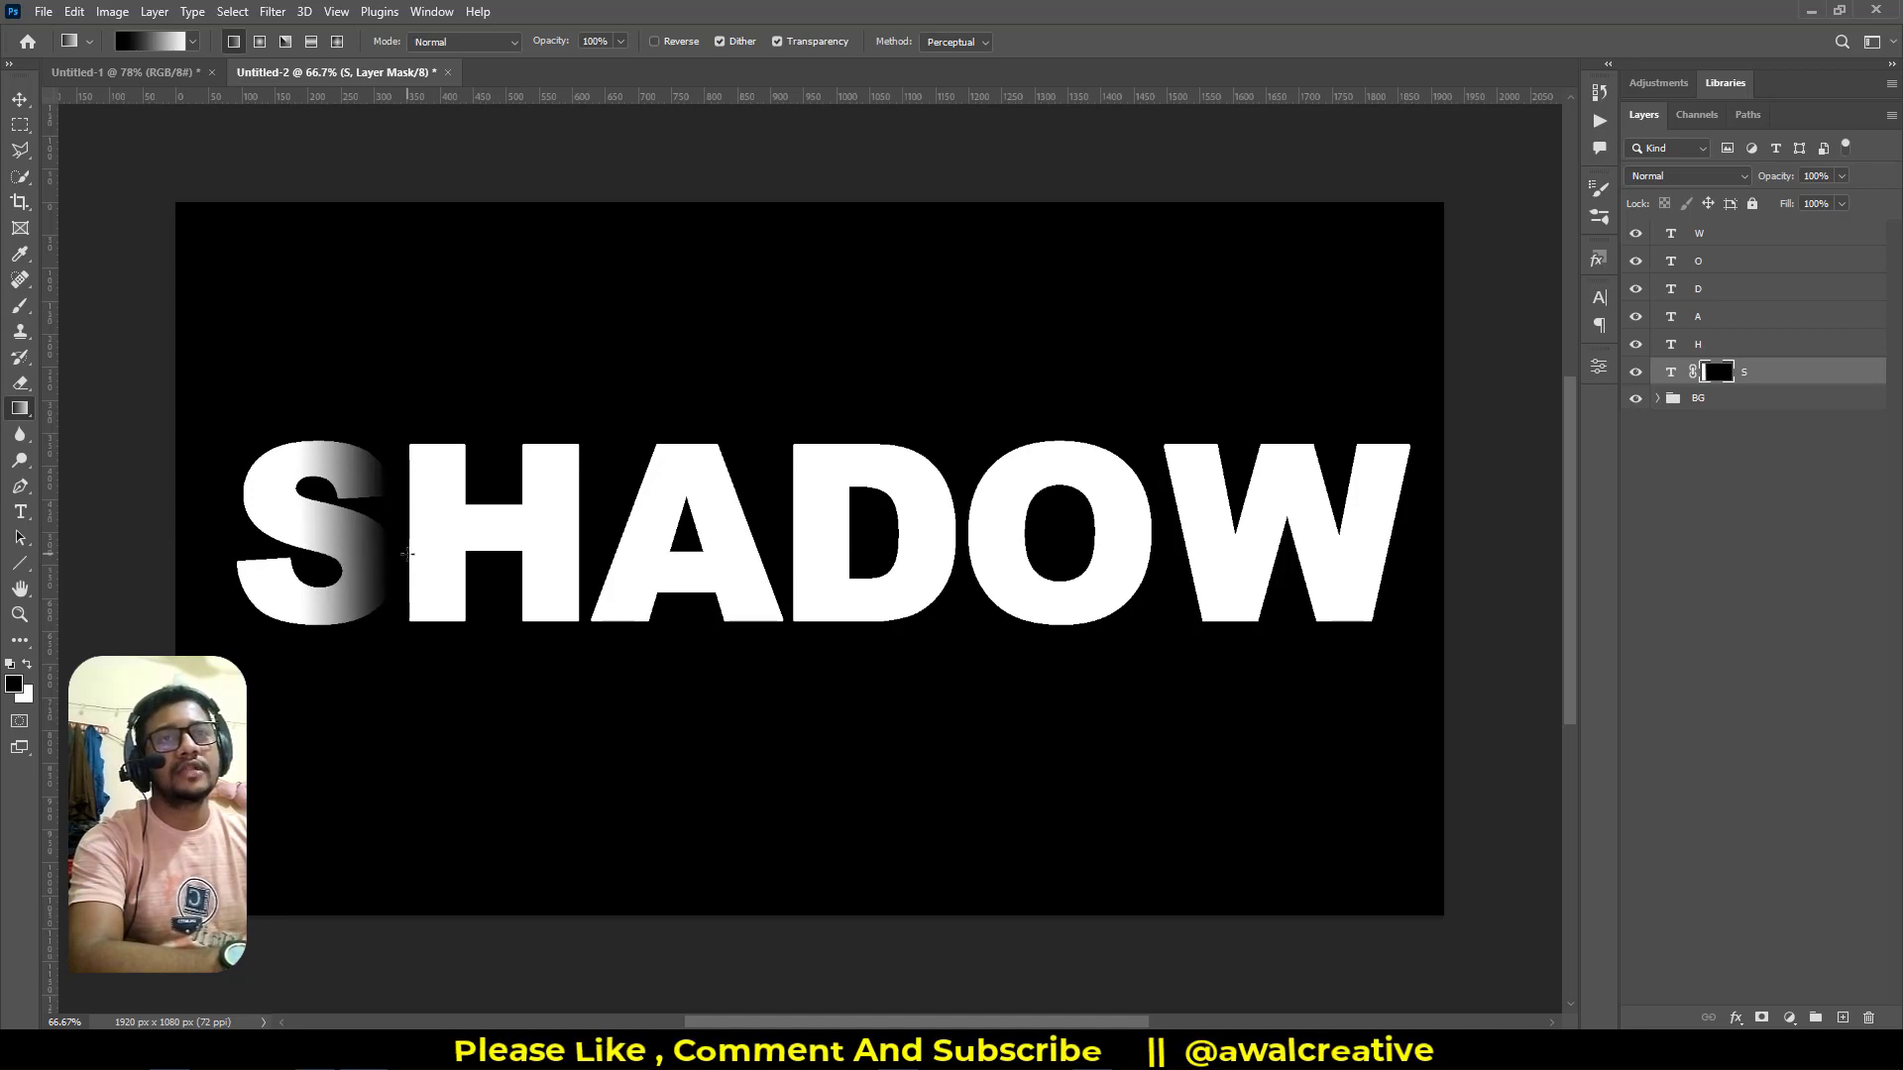
drag(396, 553, 281, 549)
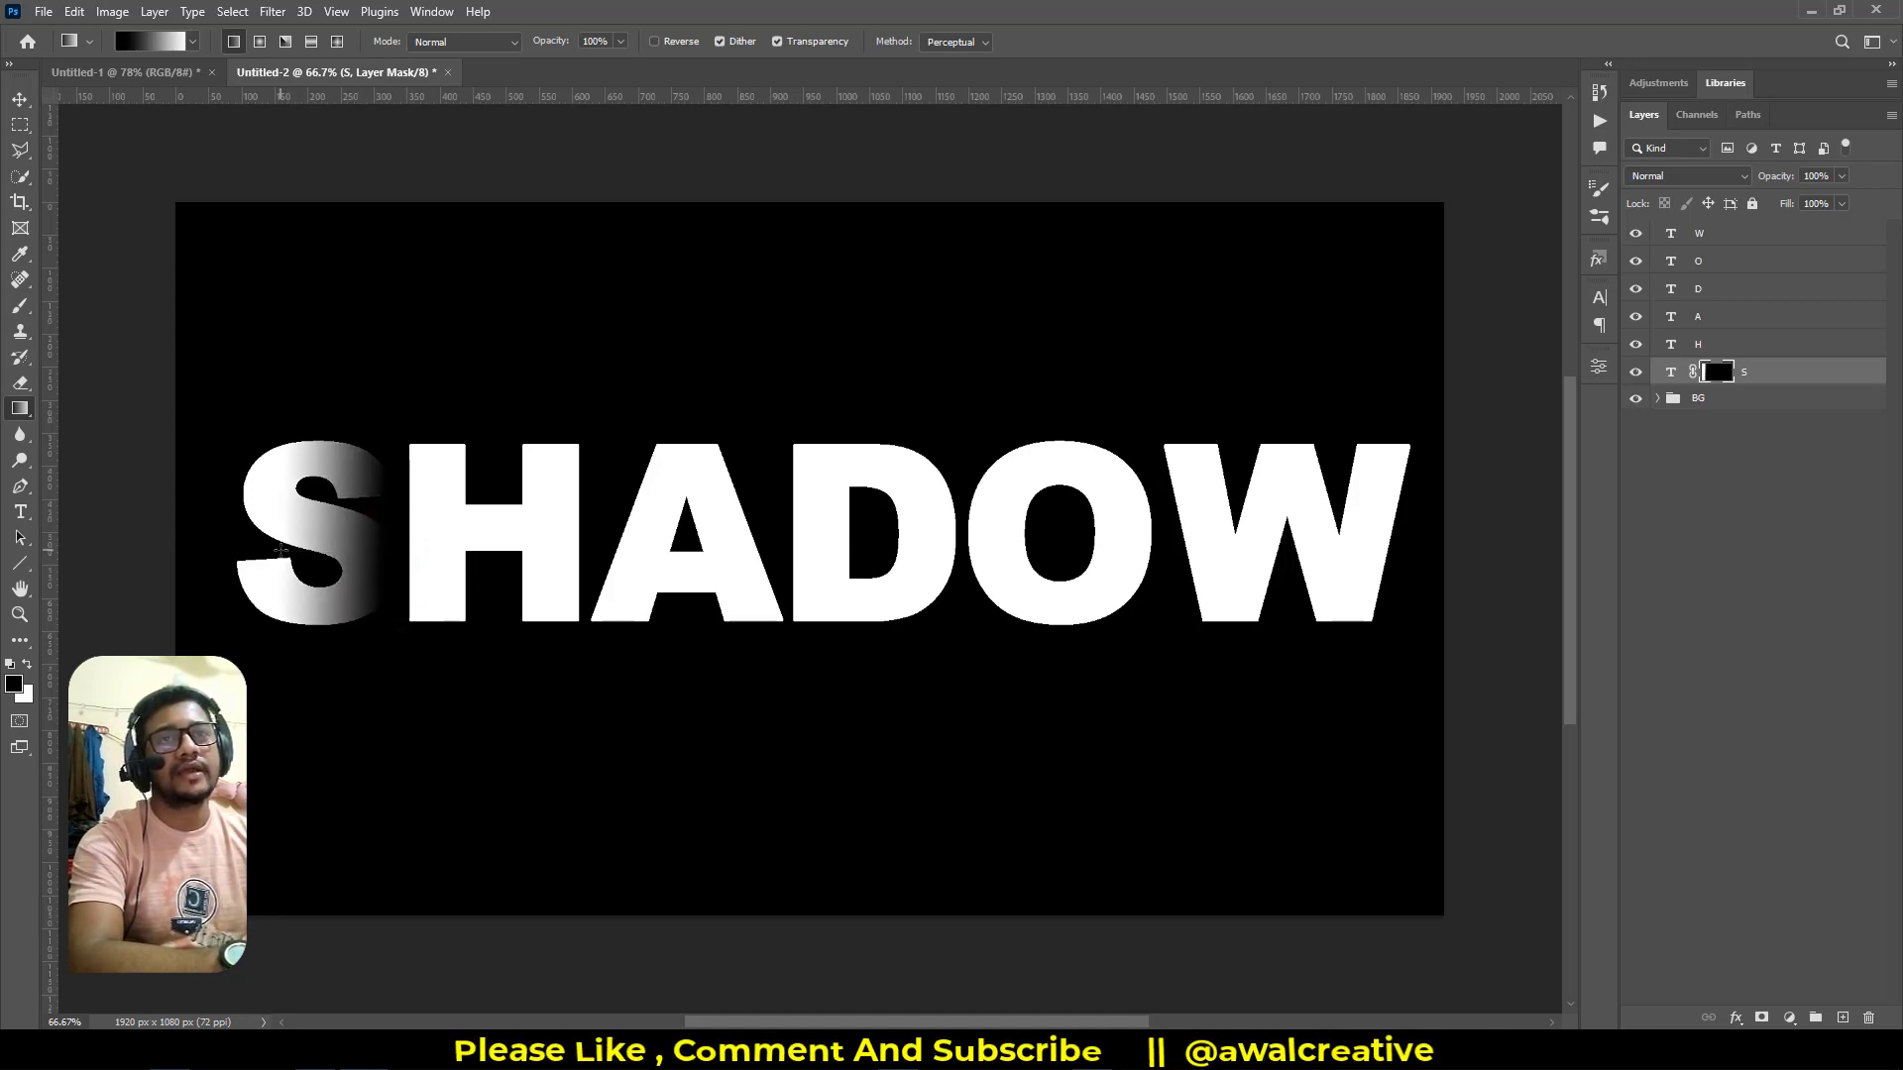
Add a layer mask to the H layer and fade the letter's right side with a horizontal black-to-white gradient
click(1703, 349)
click(1760, 1017)
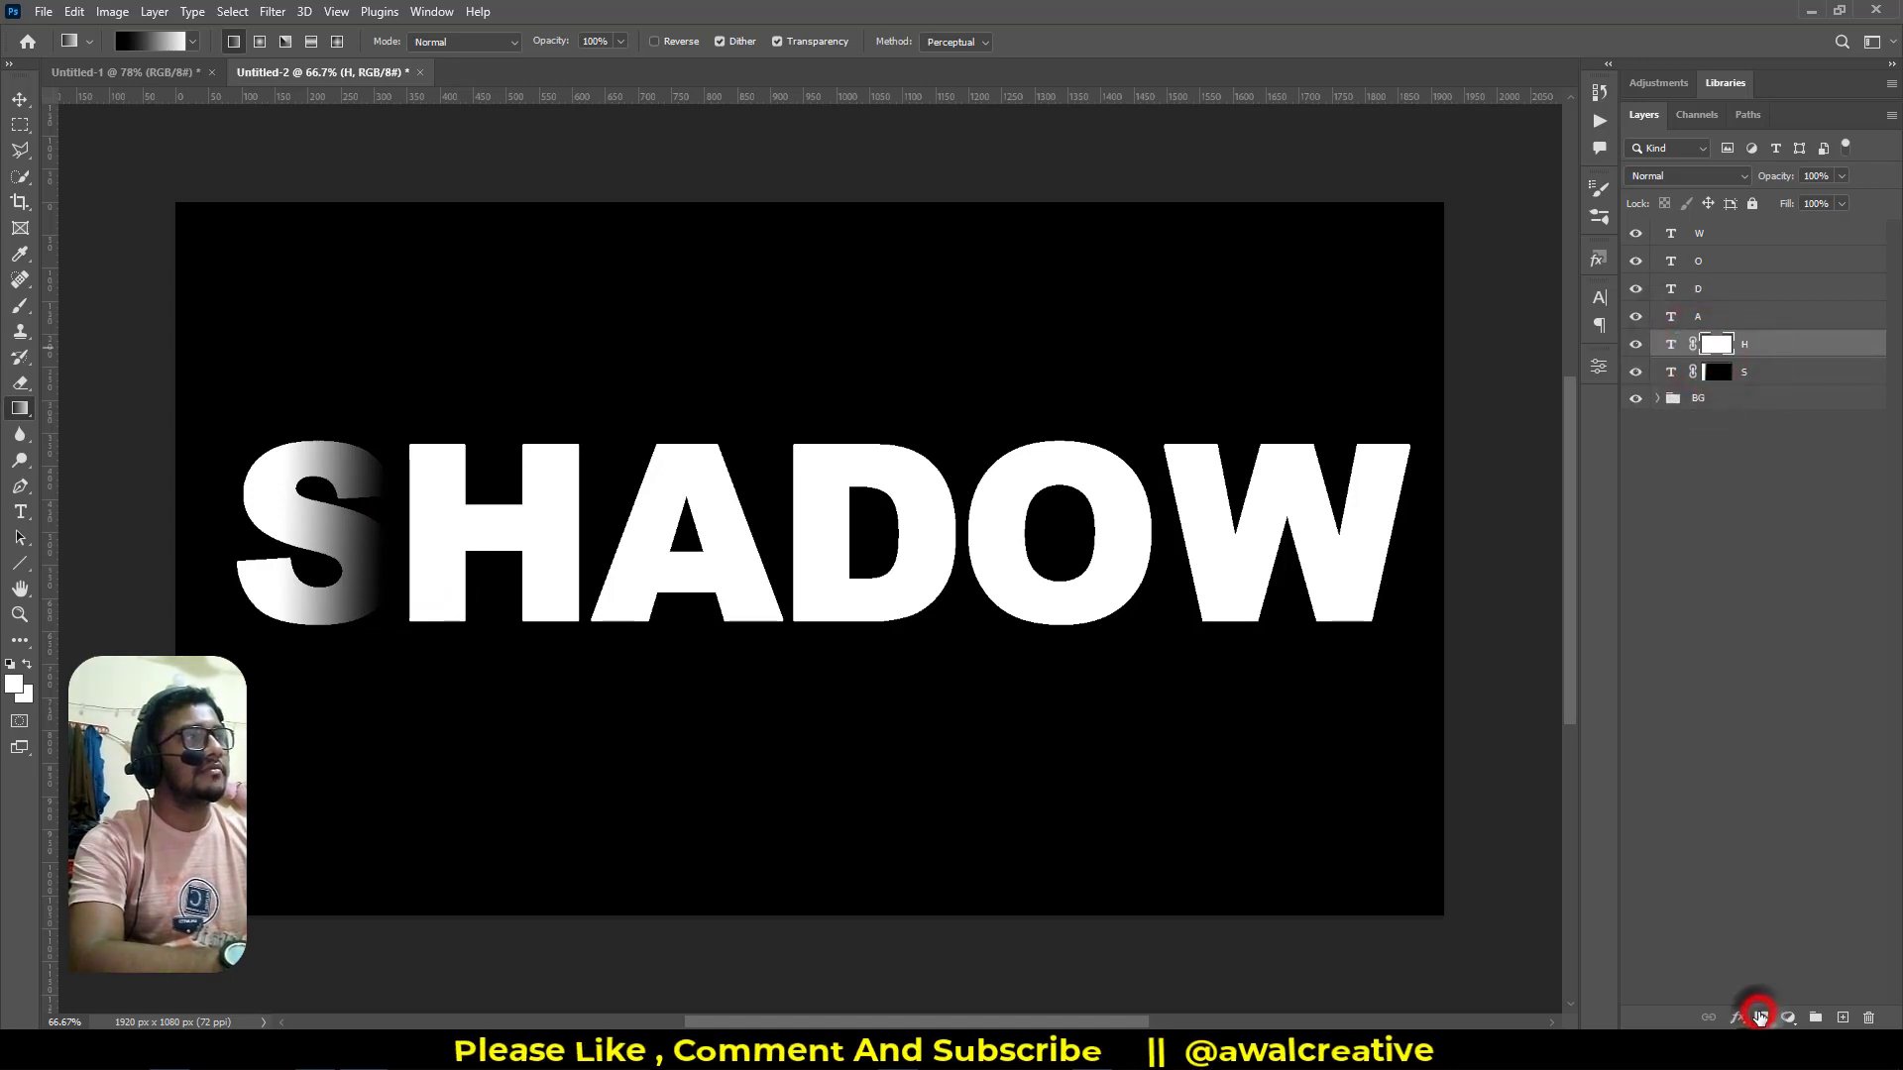
key(x)
drag(585, 532, 411, 534)
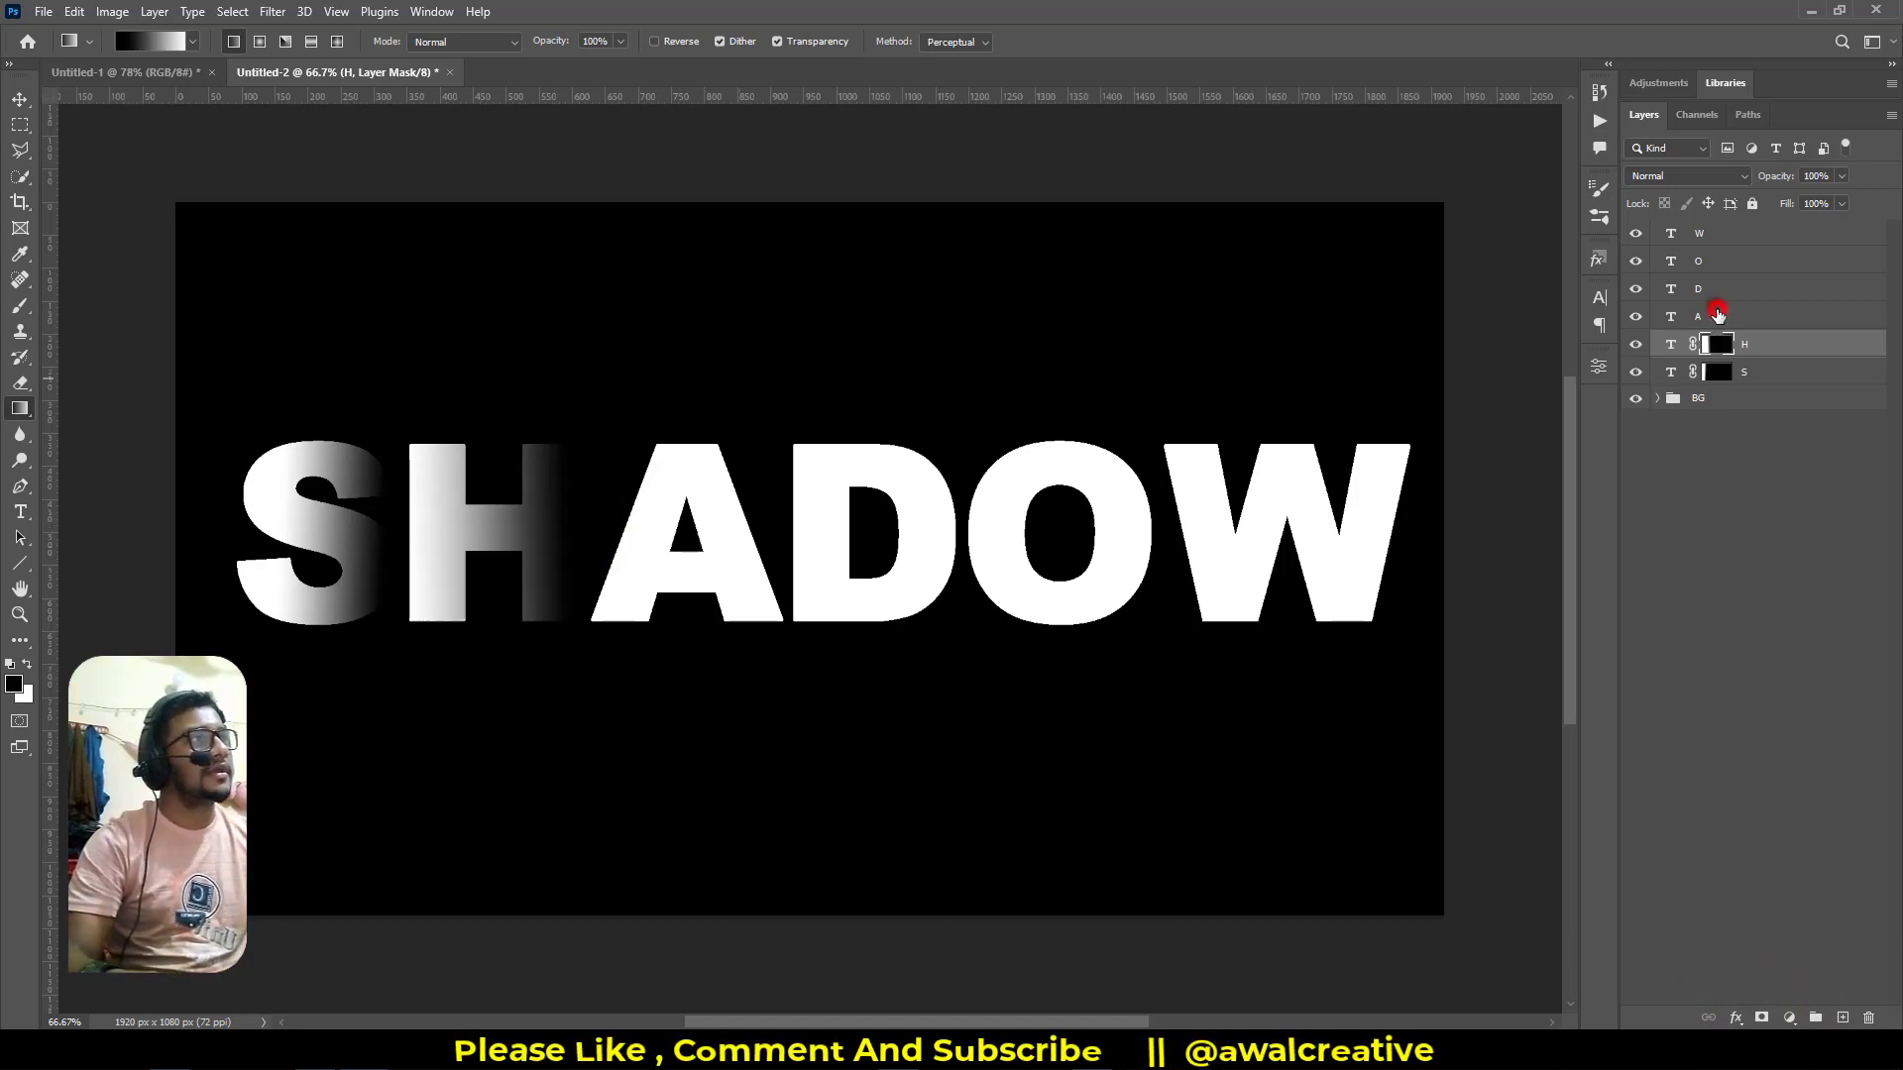
Add layer masks to the A and D layers and fade each letter's right side with a black-to-white gradient
click(1718, 315)
click(1761, 1017)
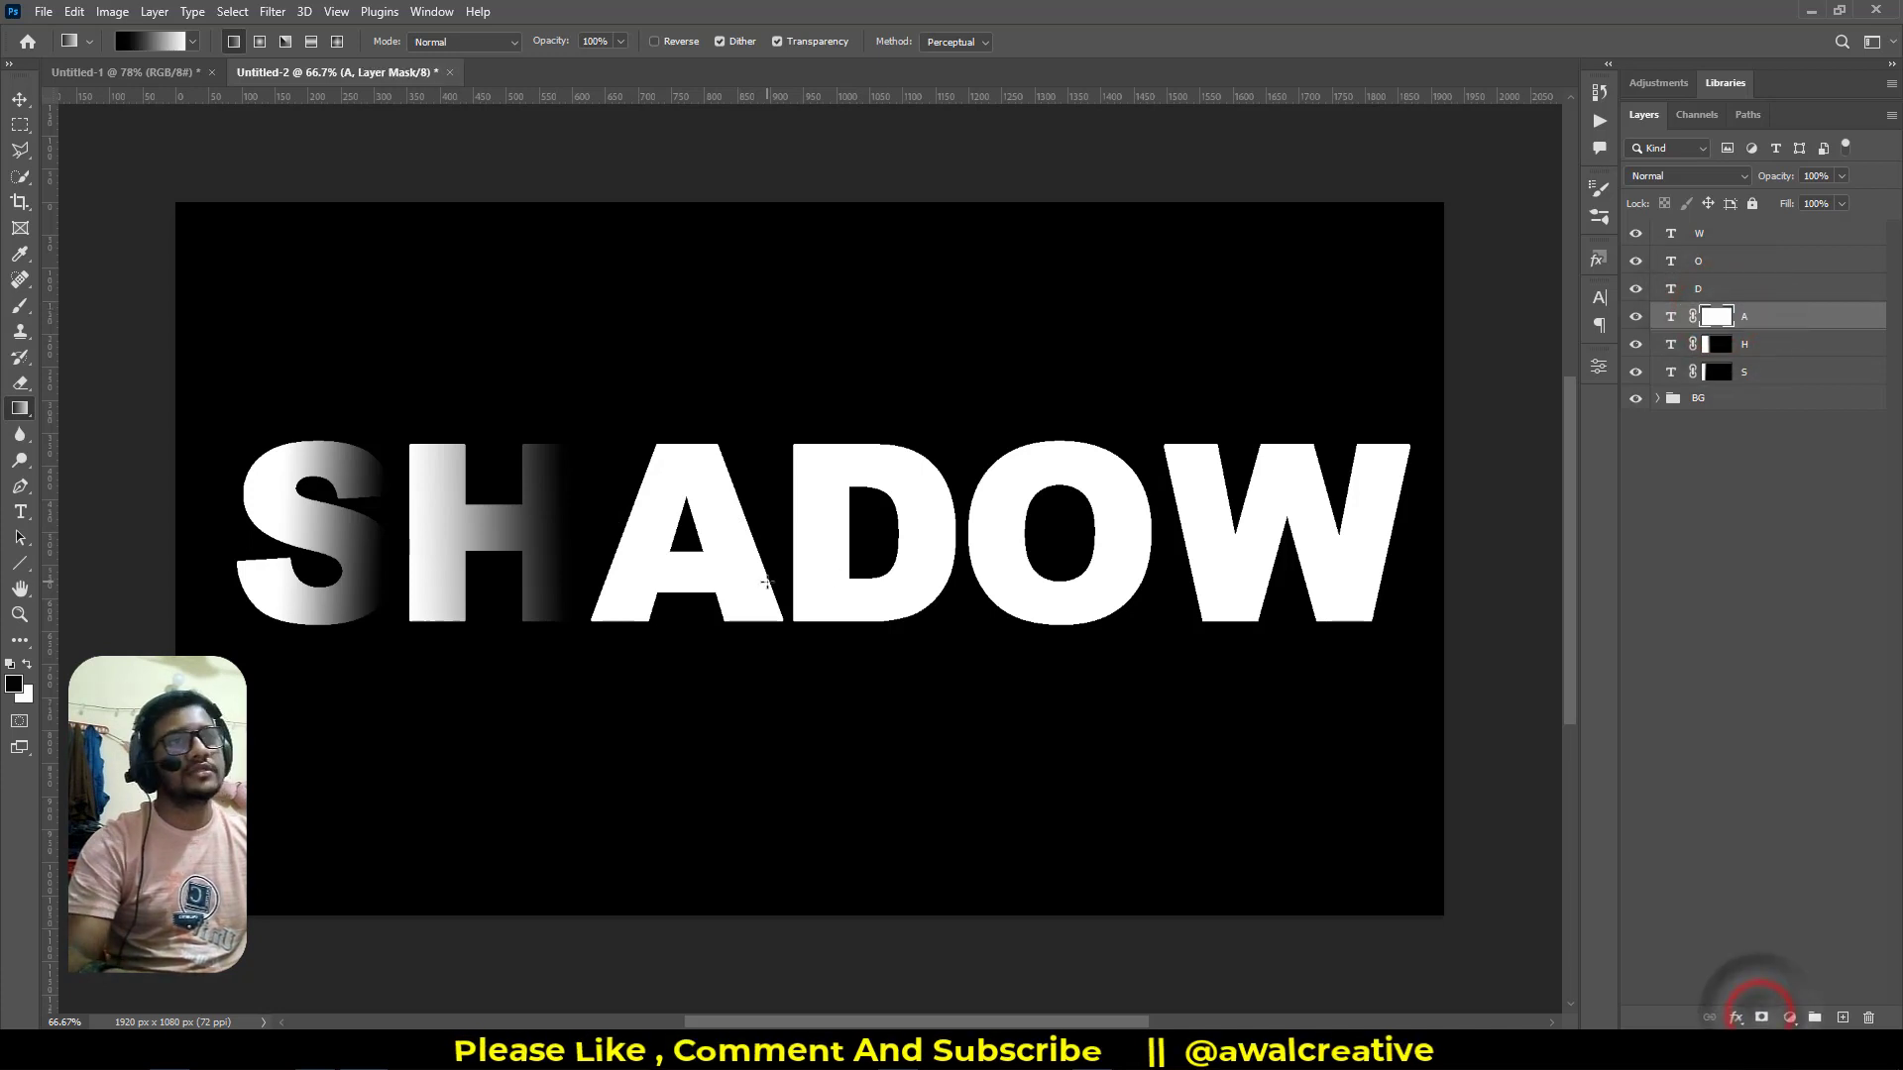
drag(764, 539, 742, 523)
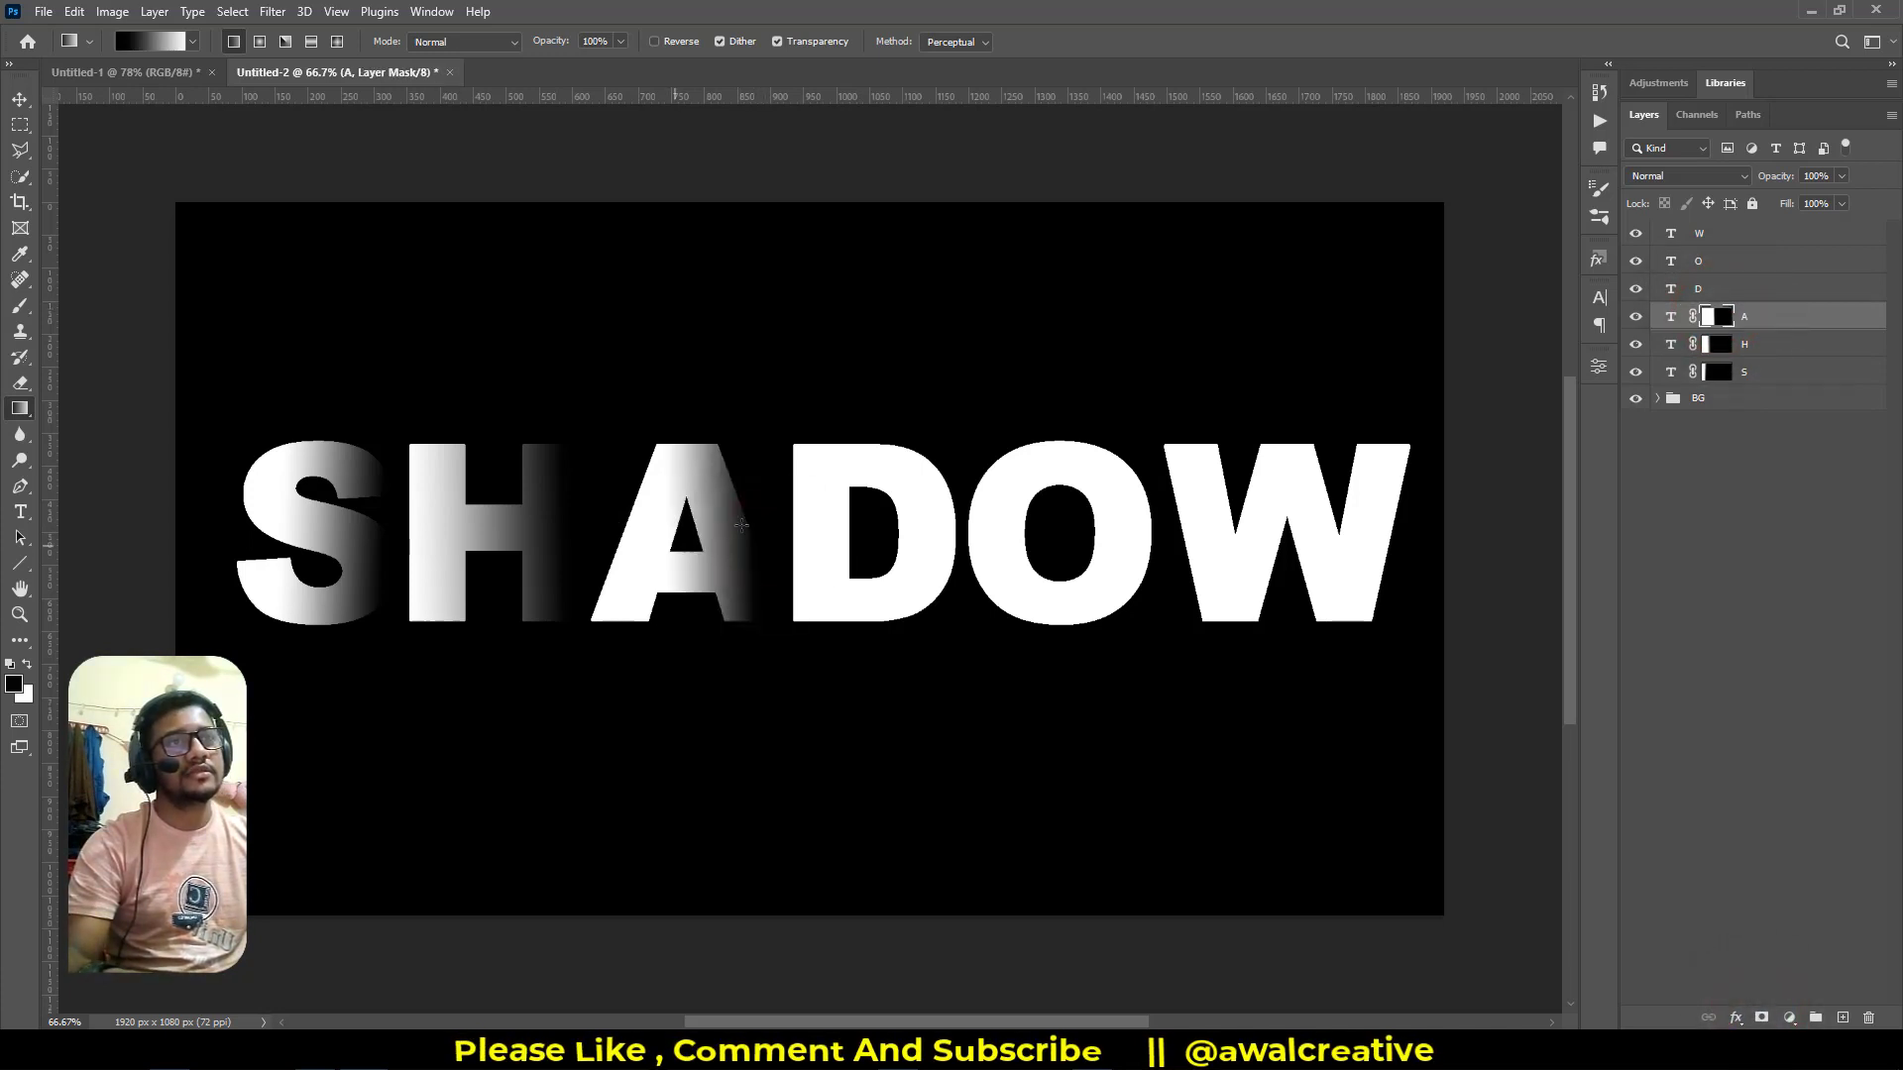
click(1716, 289)
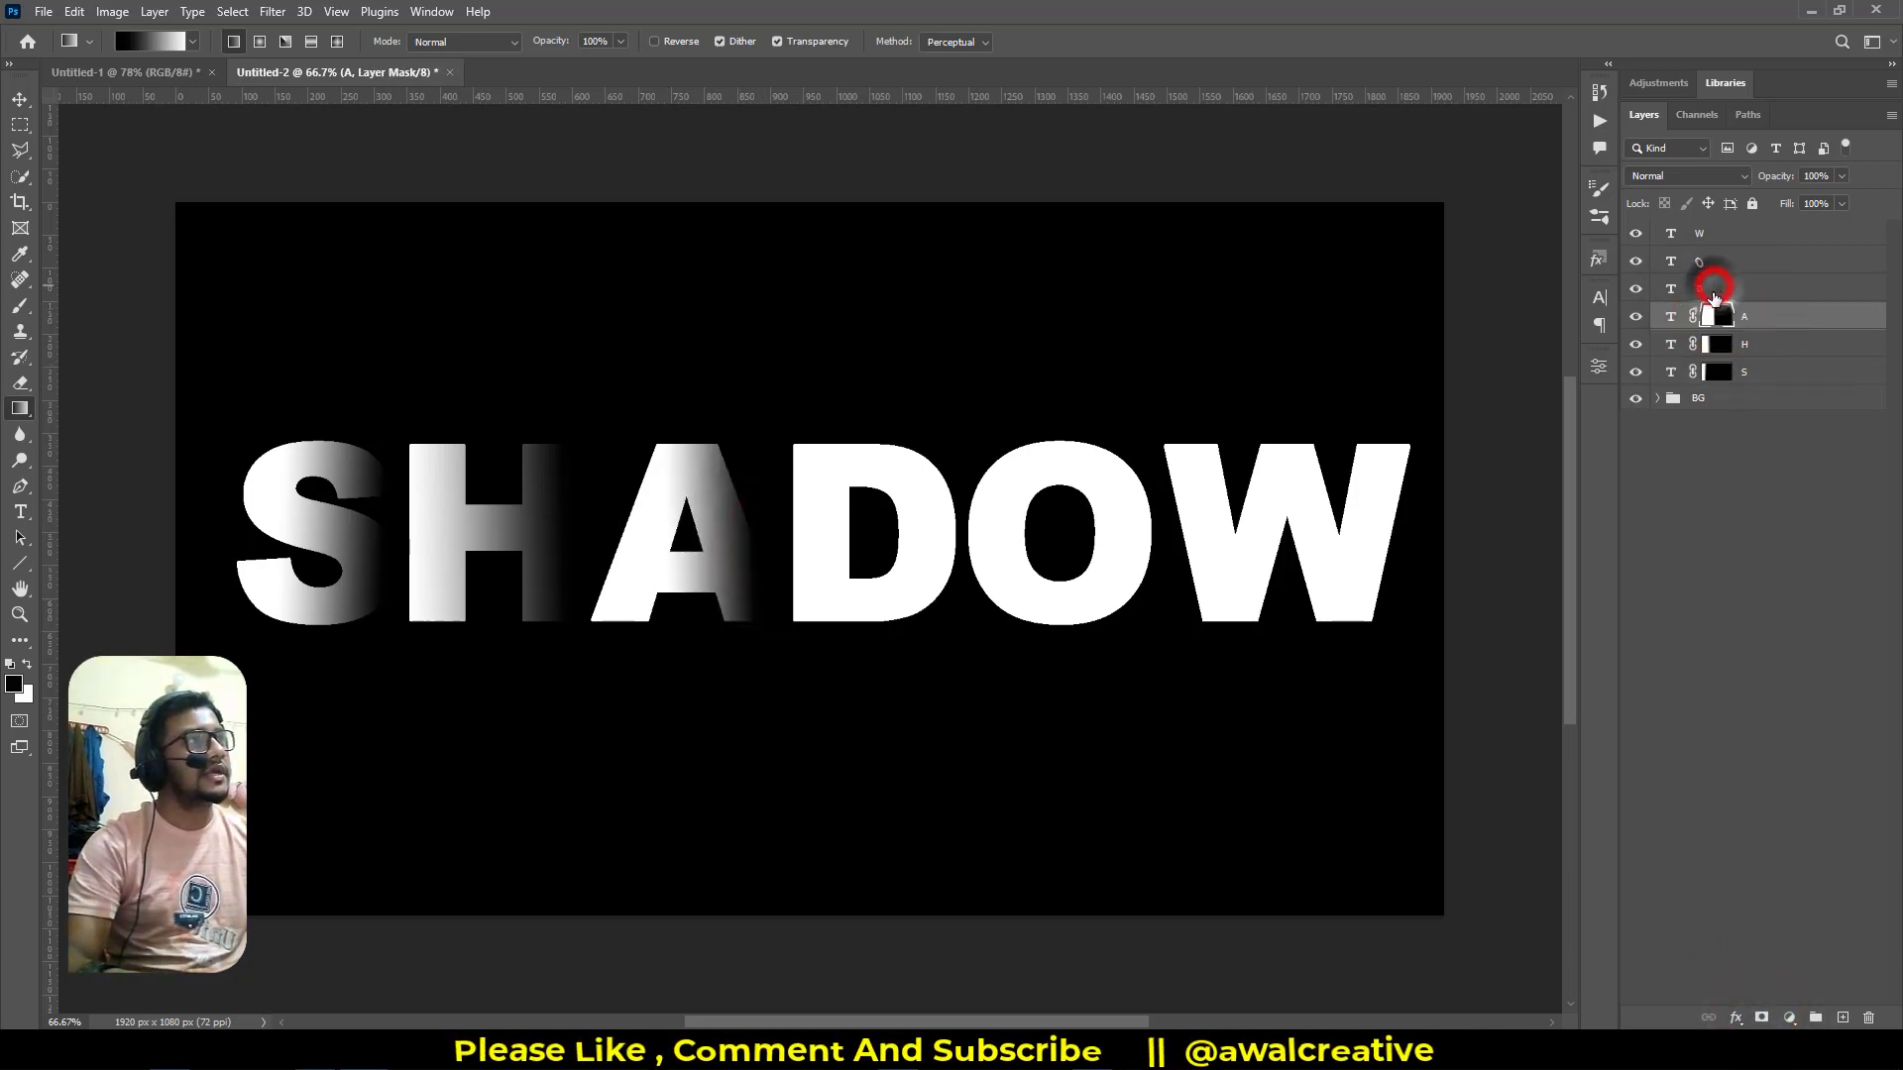
click(1761, 1018)
drag(845, 538, 956, 538)
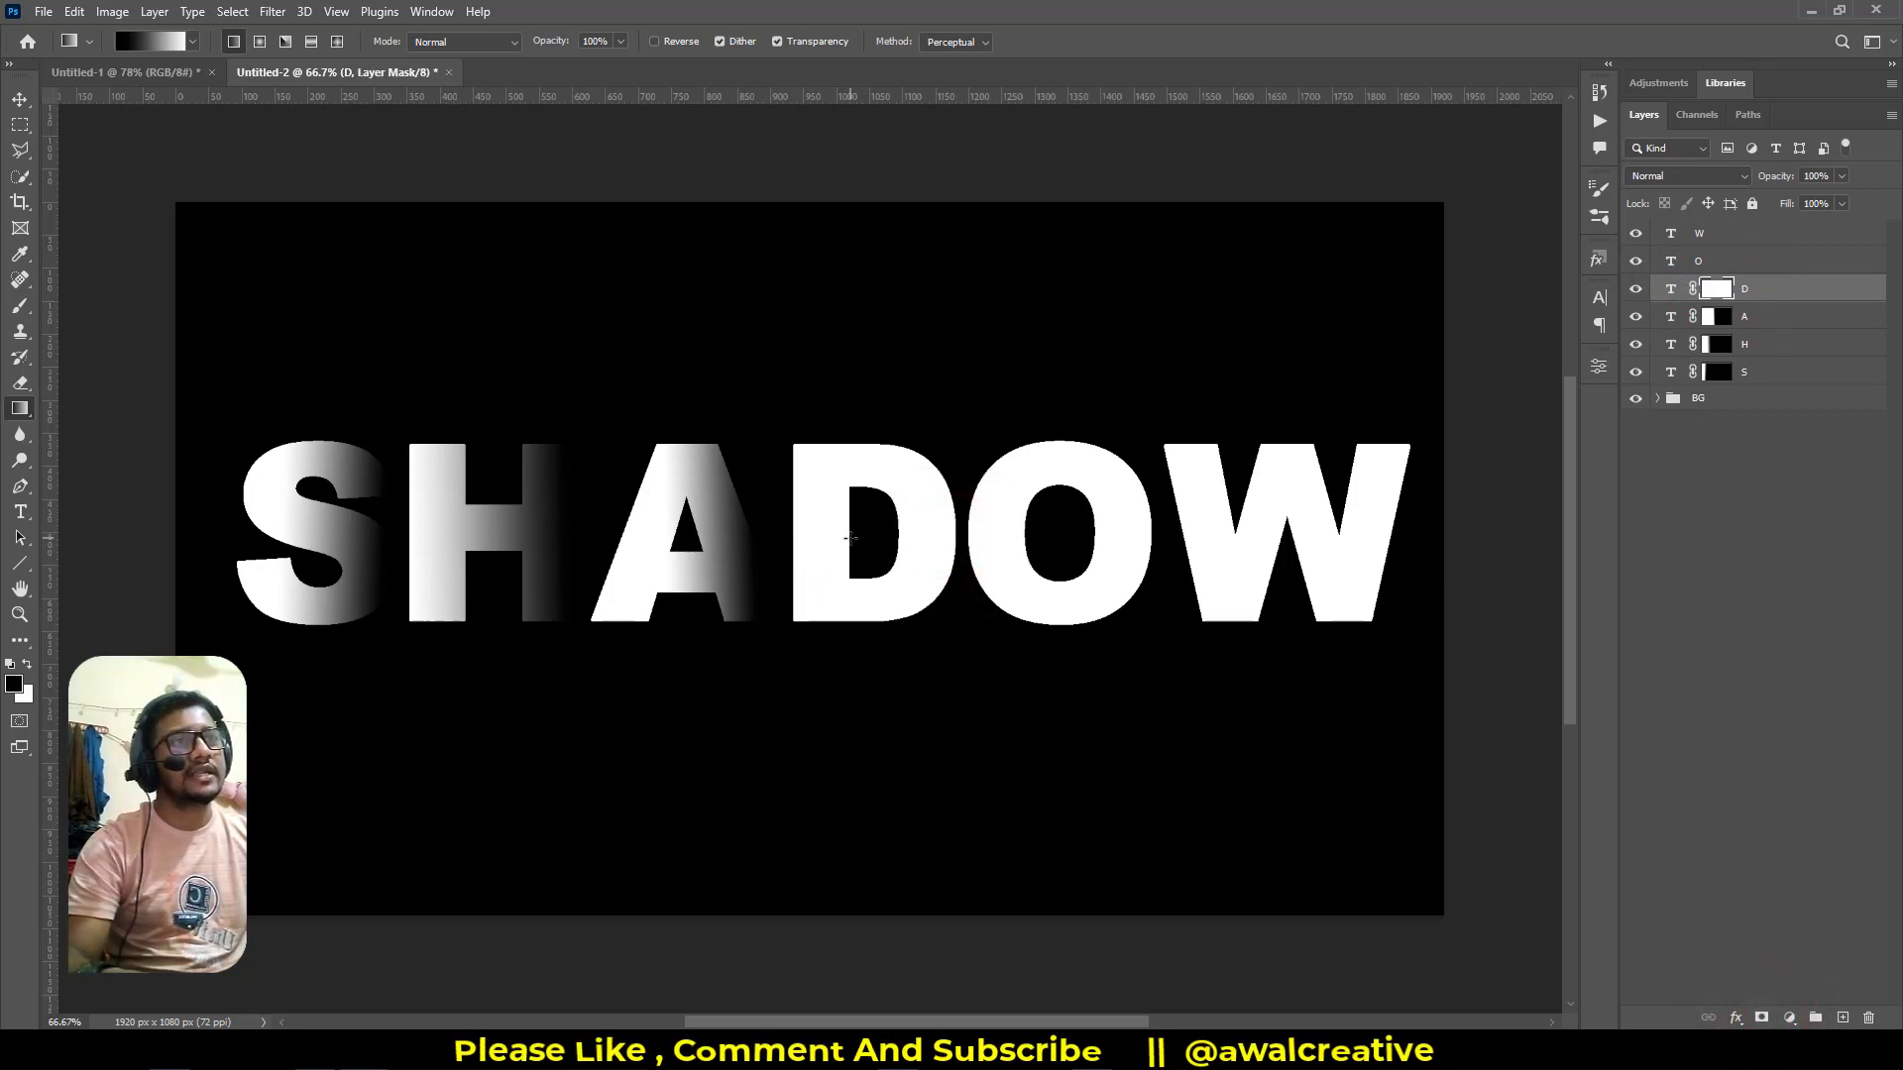
Mask the O and W layers and draw a black-to-white gradient on each mask to fade the letter's right side
click(1704, 259)
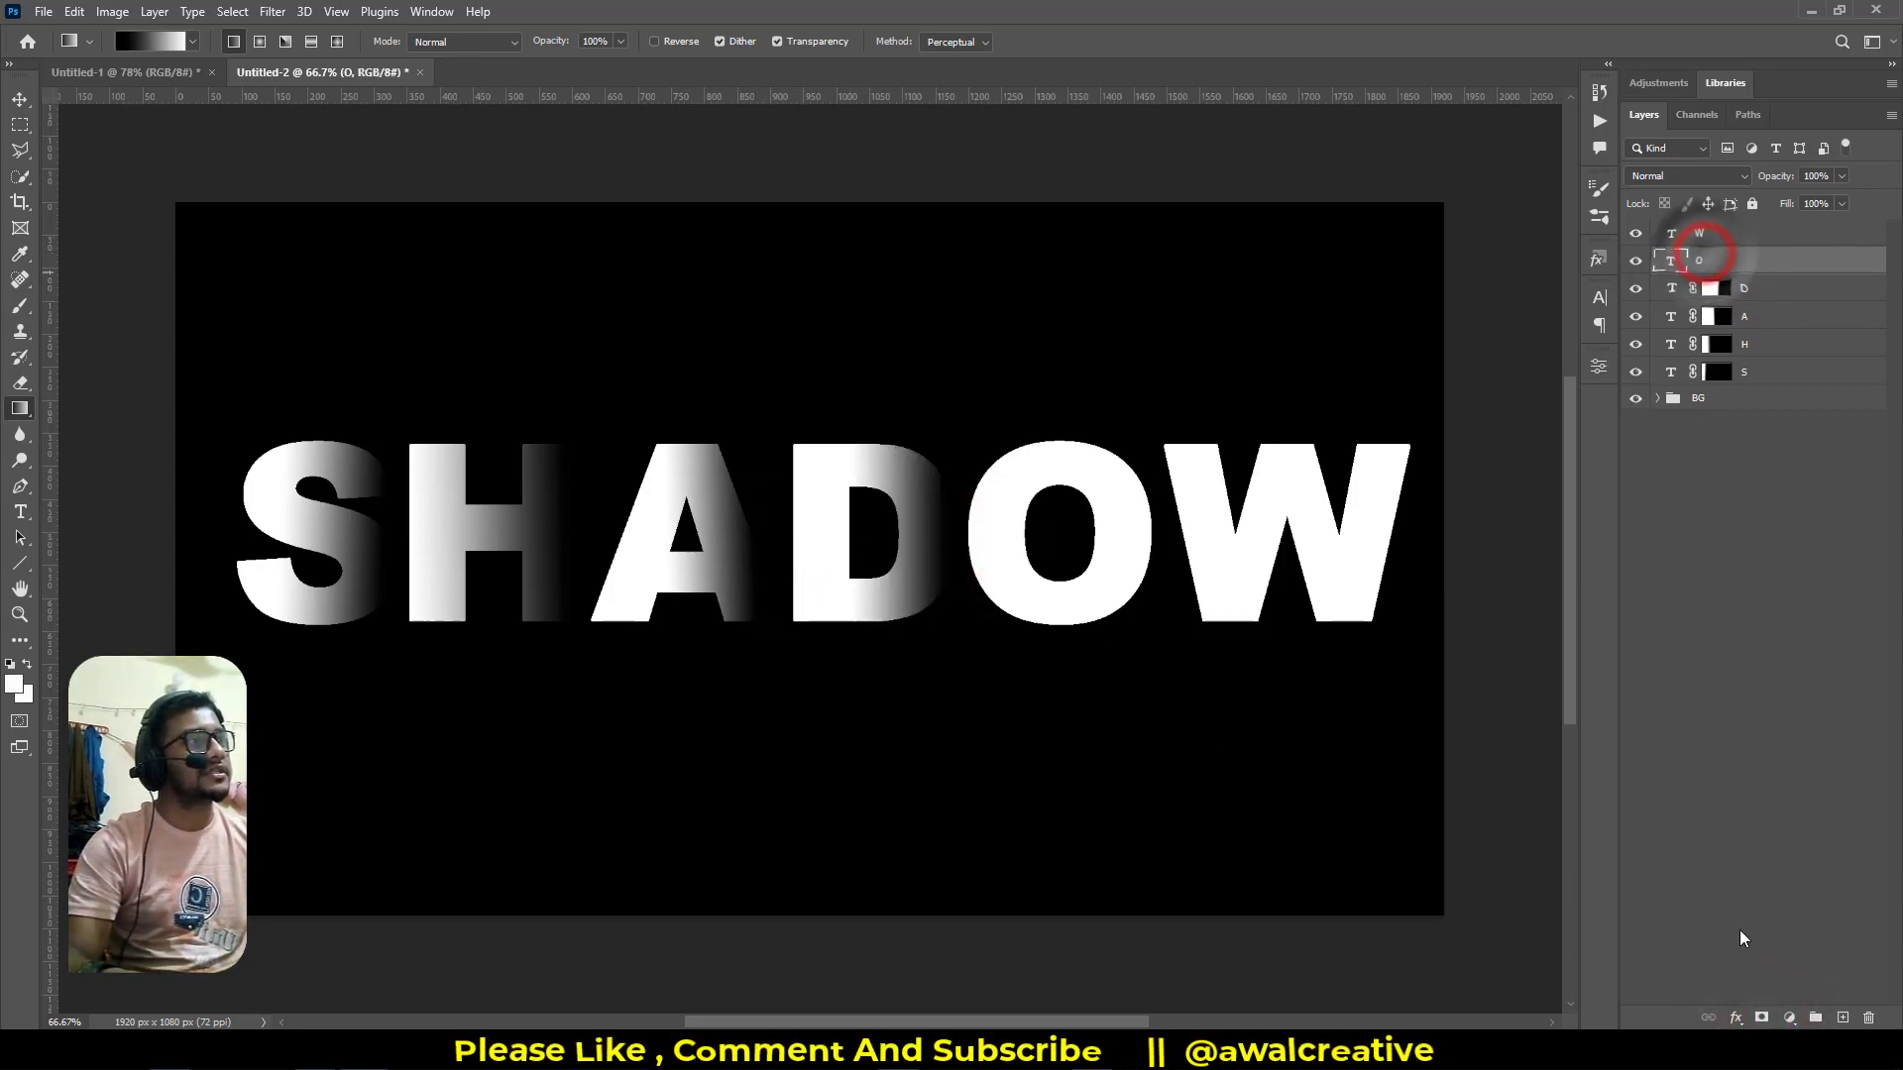
click(1763, 1017)
key(d)
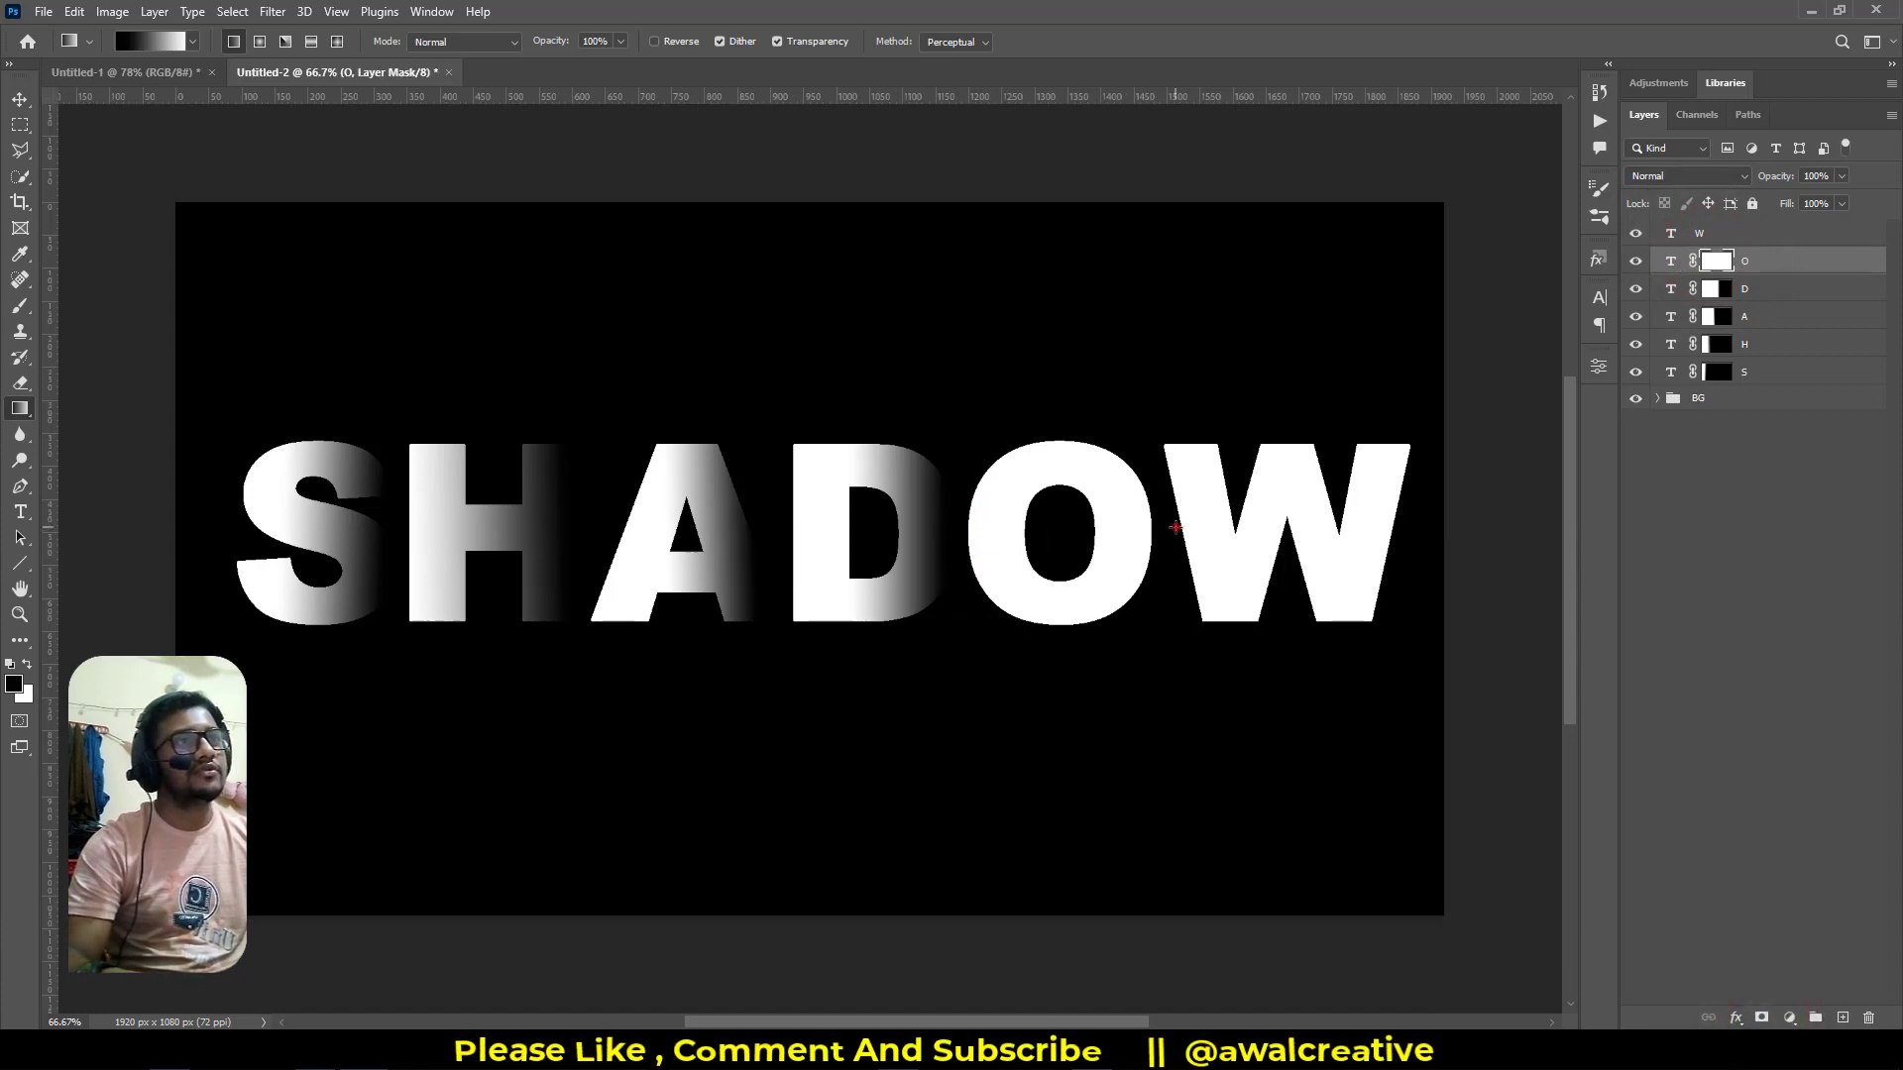
drag(1179, 527, 1062, 468)
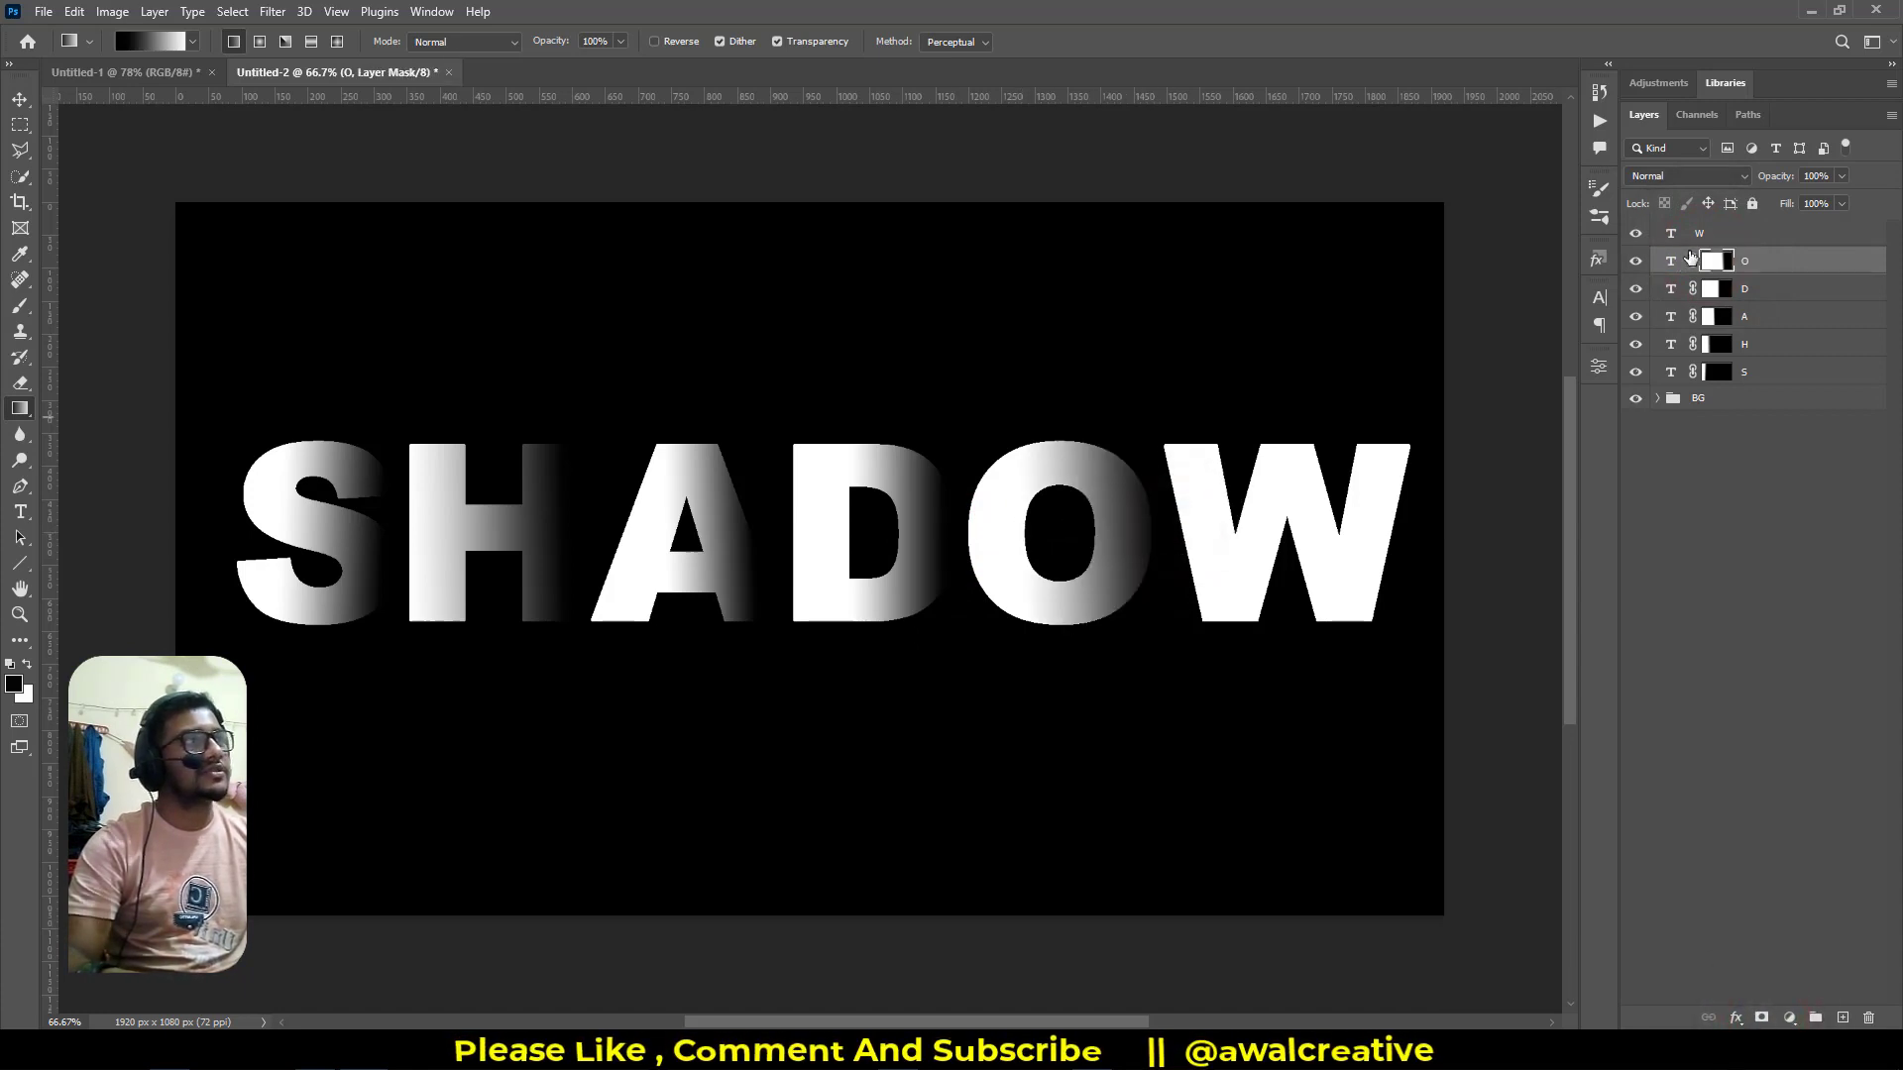
click(1725, 238)
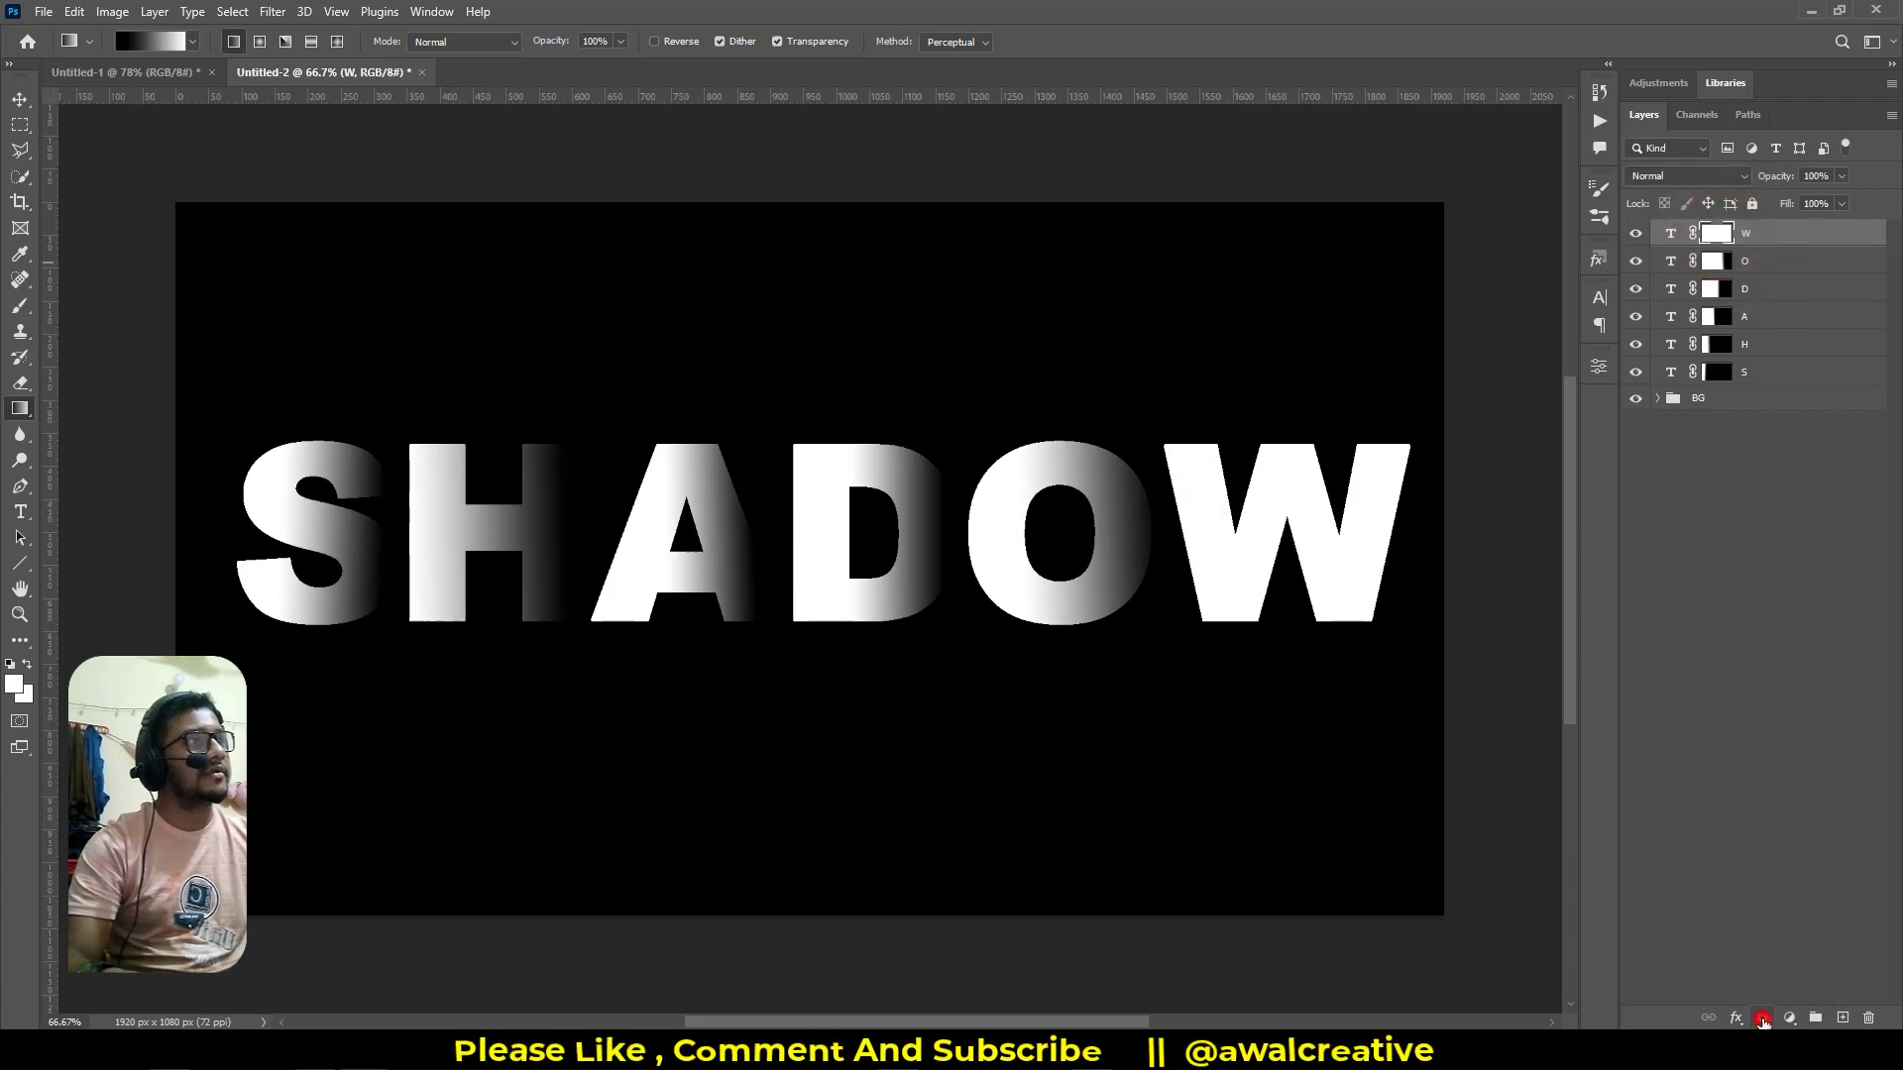
click(1761, 1018)
drag(1401, 518, 1262, 537)
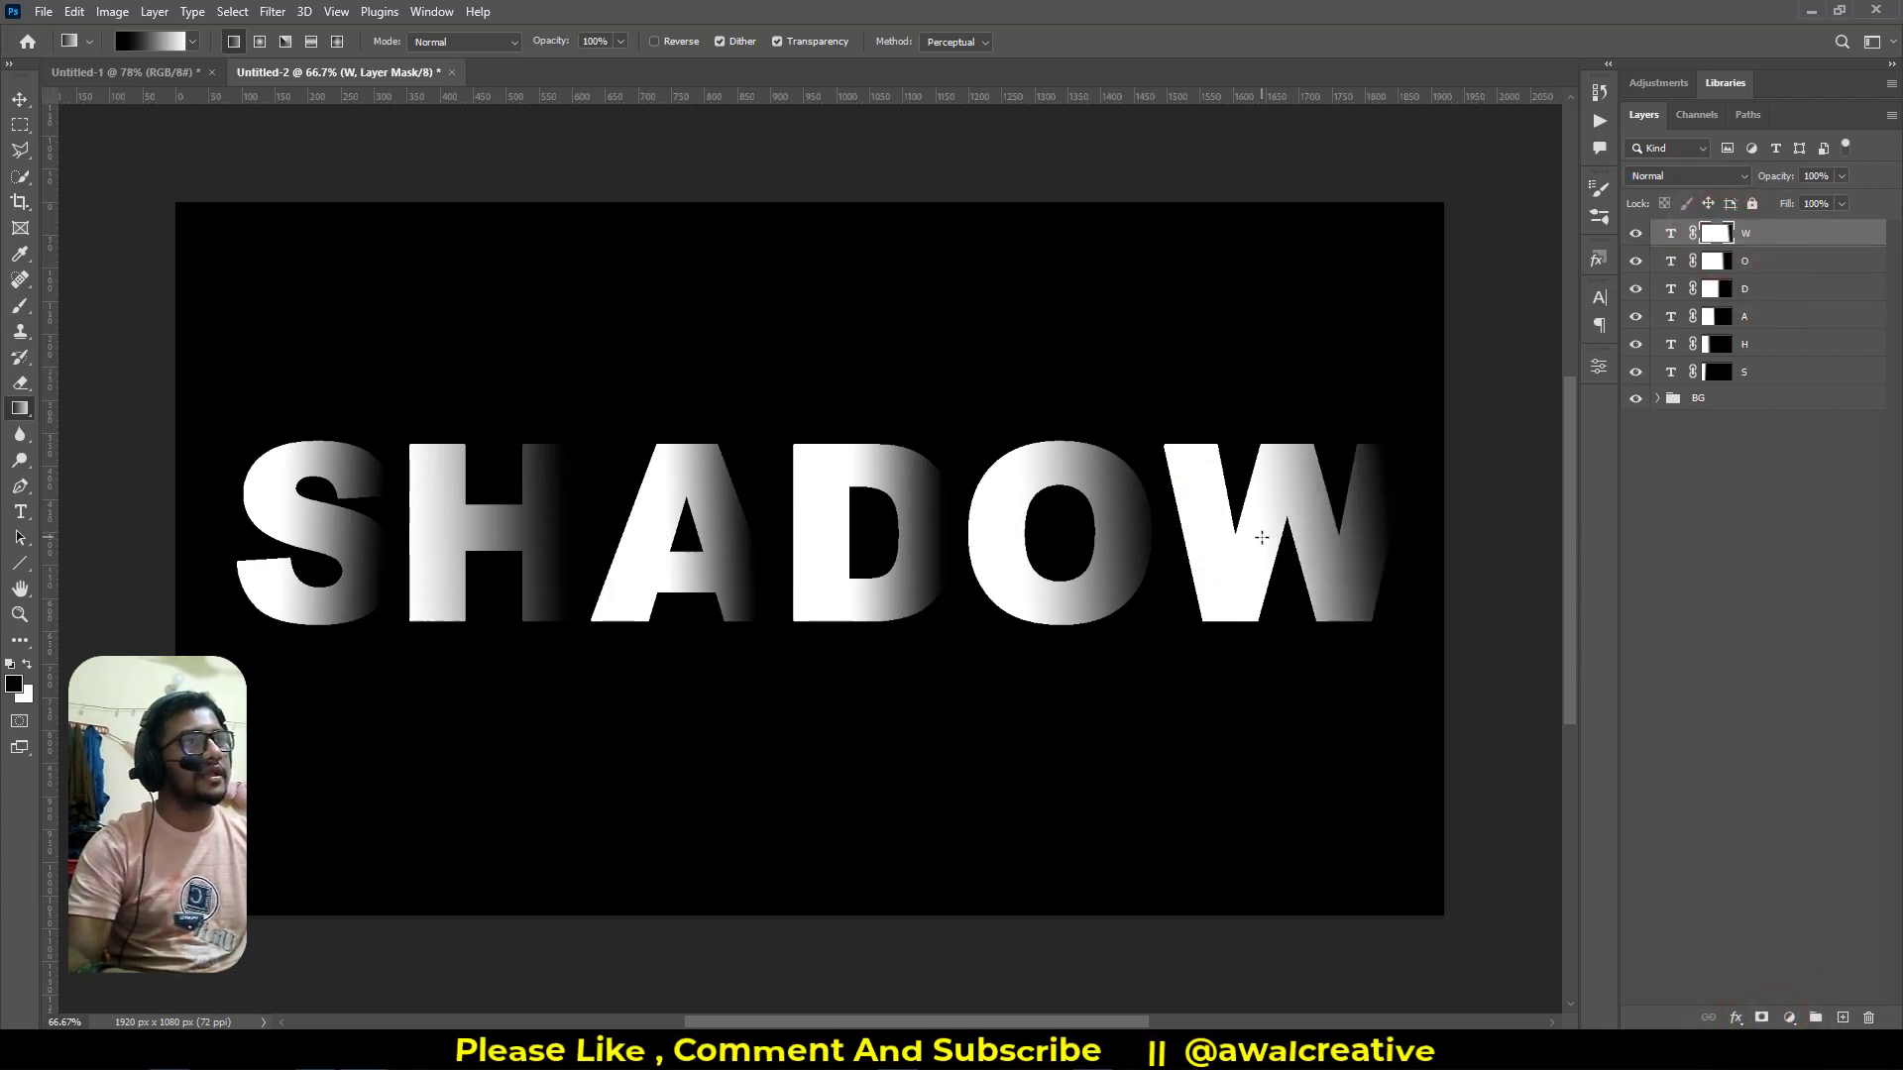
Move the H left over the faded edge of the S, and the A left over the faded edge of the H
click(20, 99)
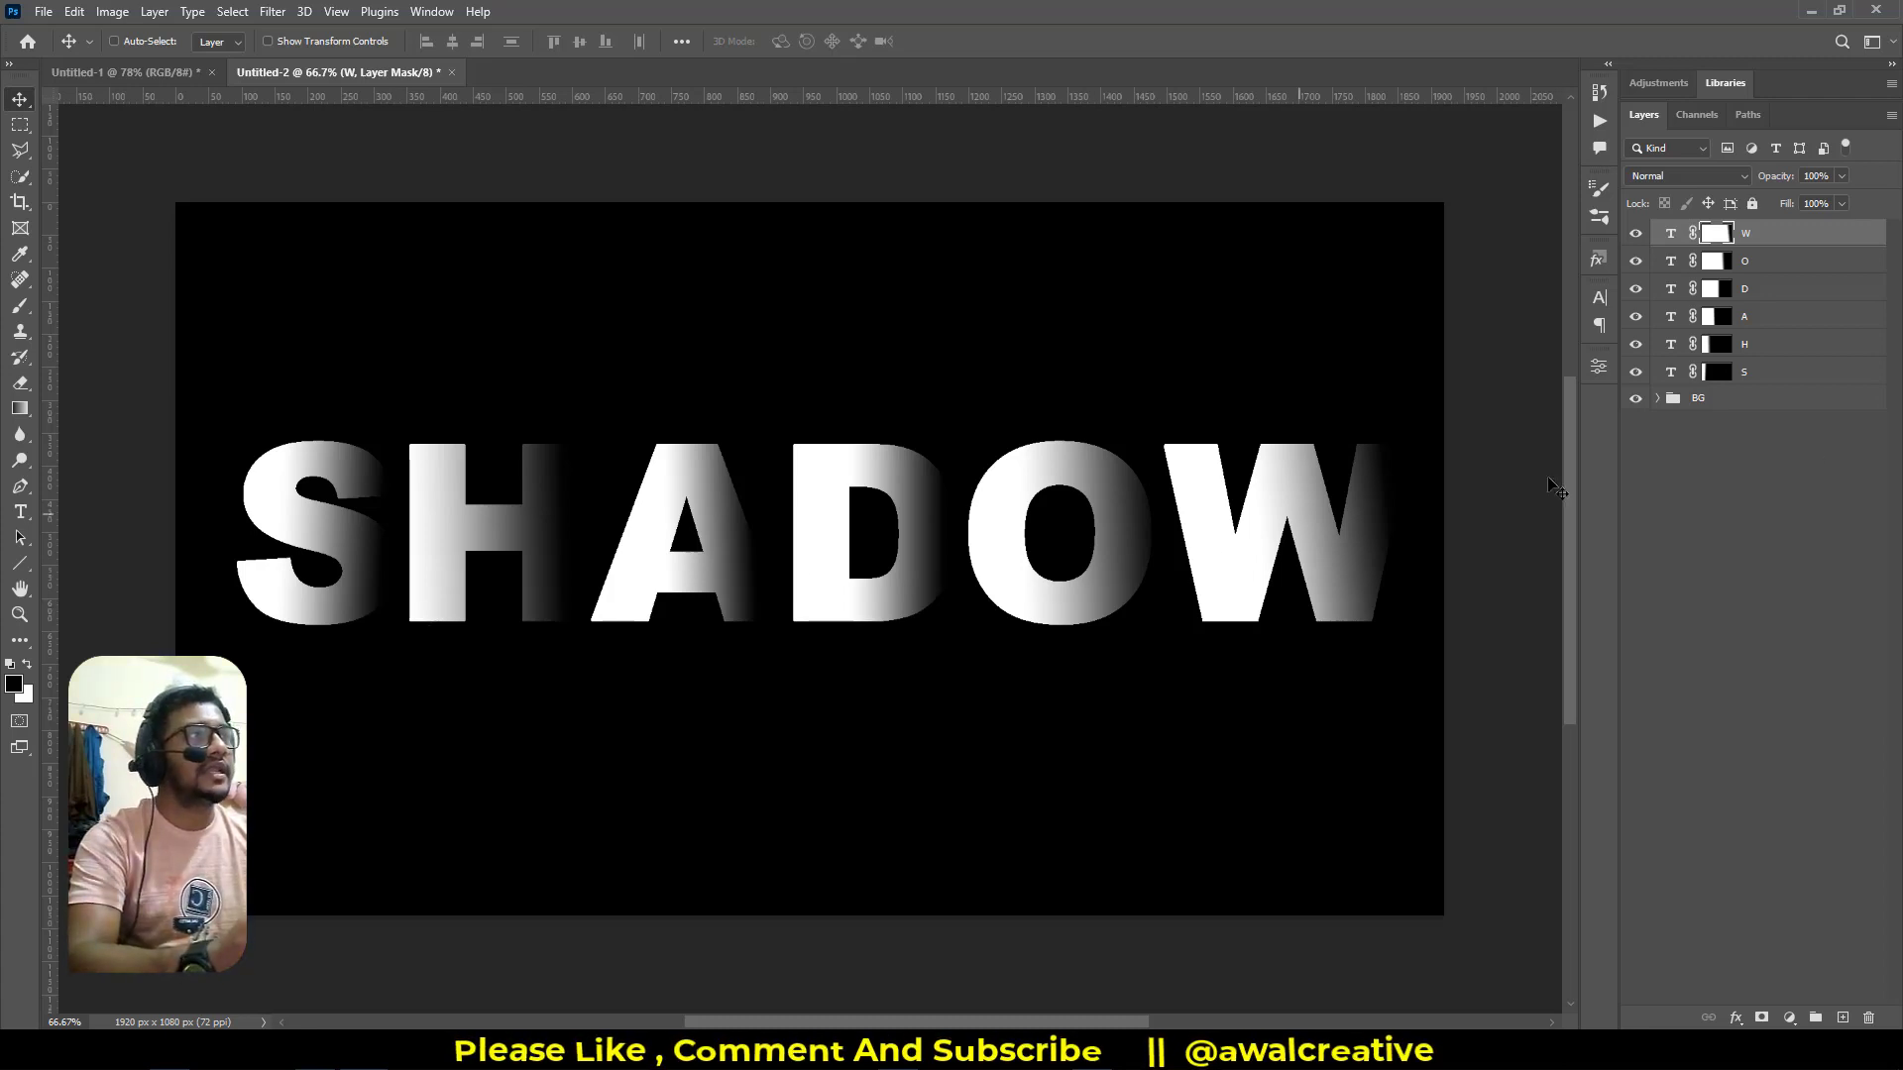
click(1767, 374)
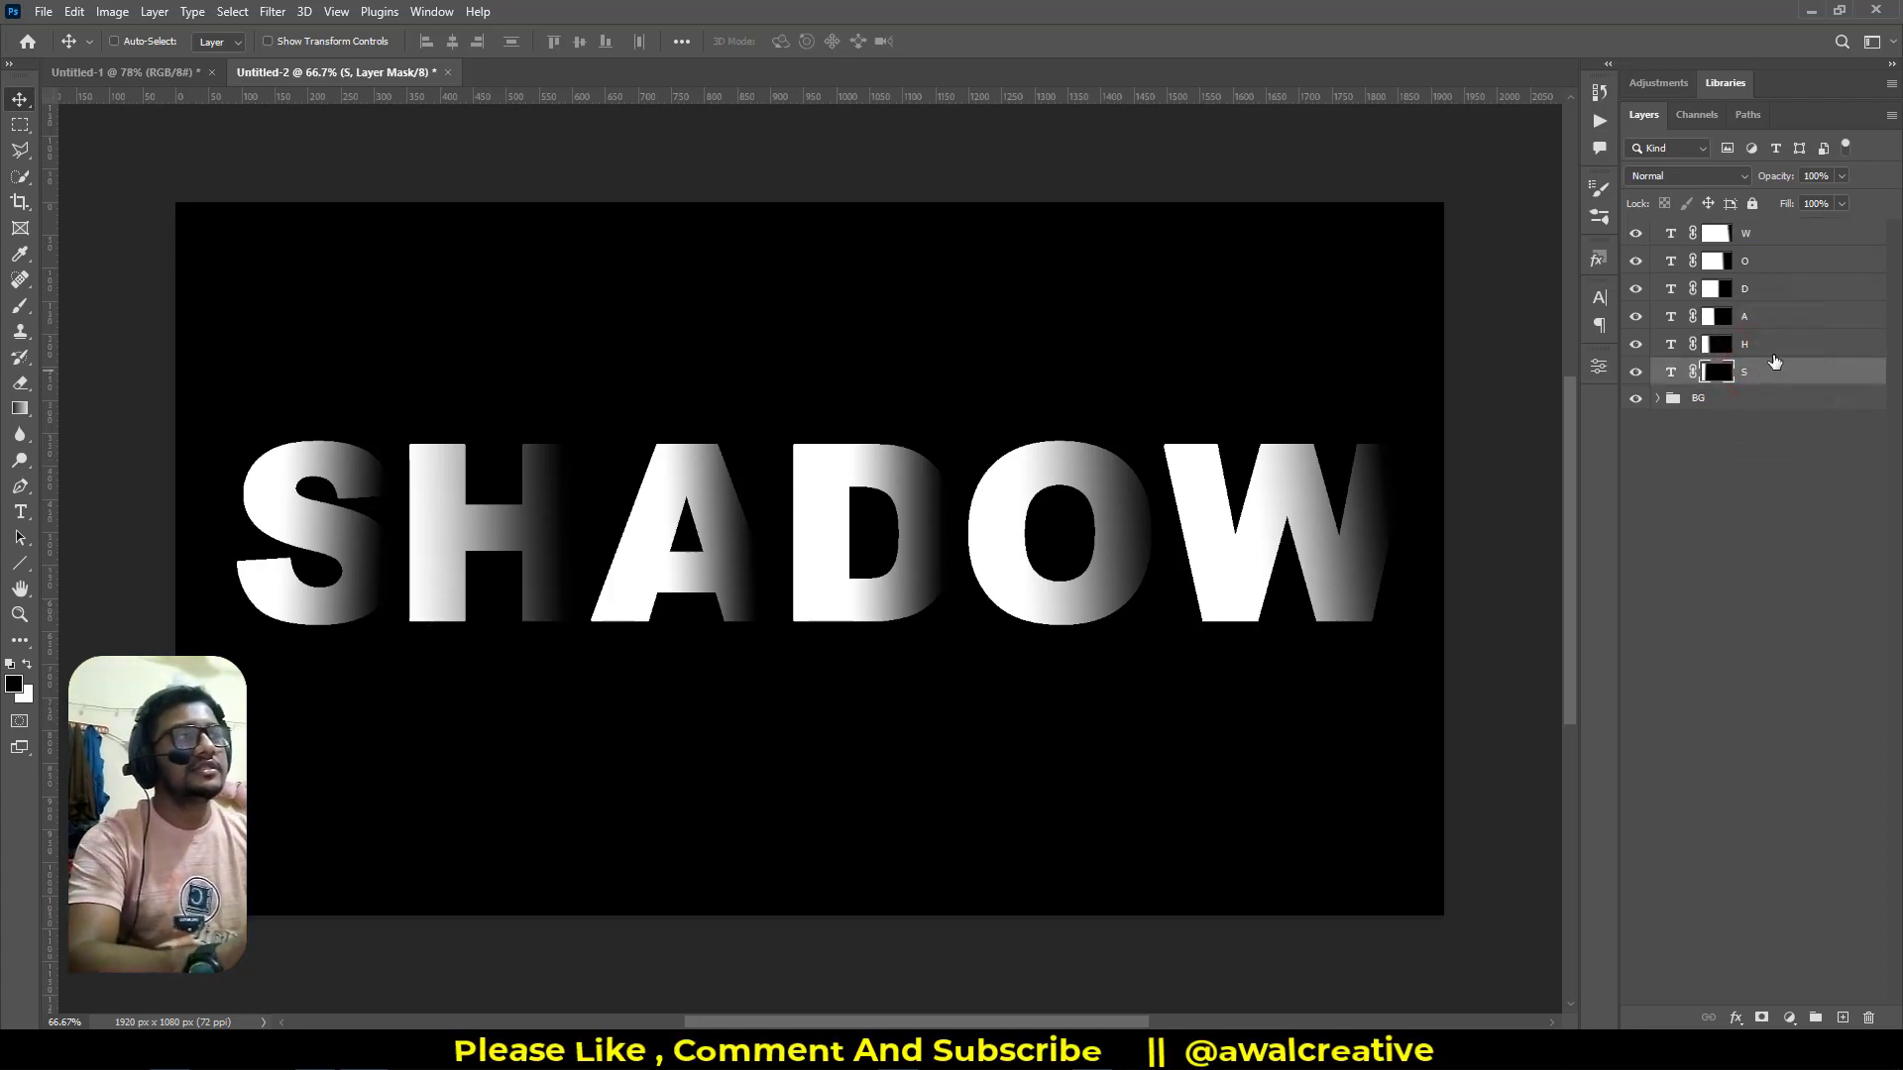
click(1779, 342)
drag(502, 523, 450, 522)
click(1746, 319)
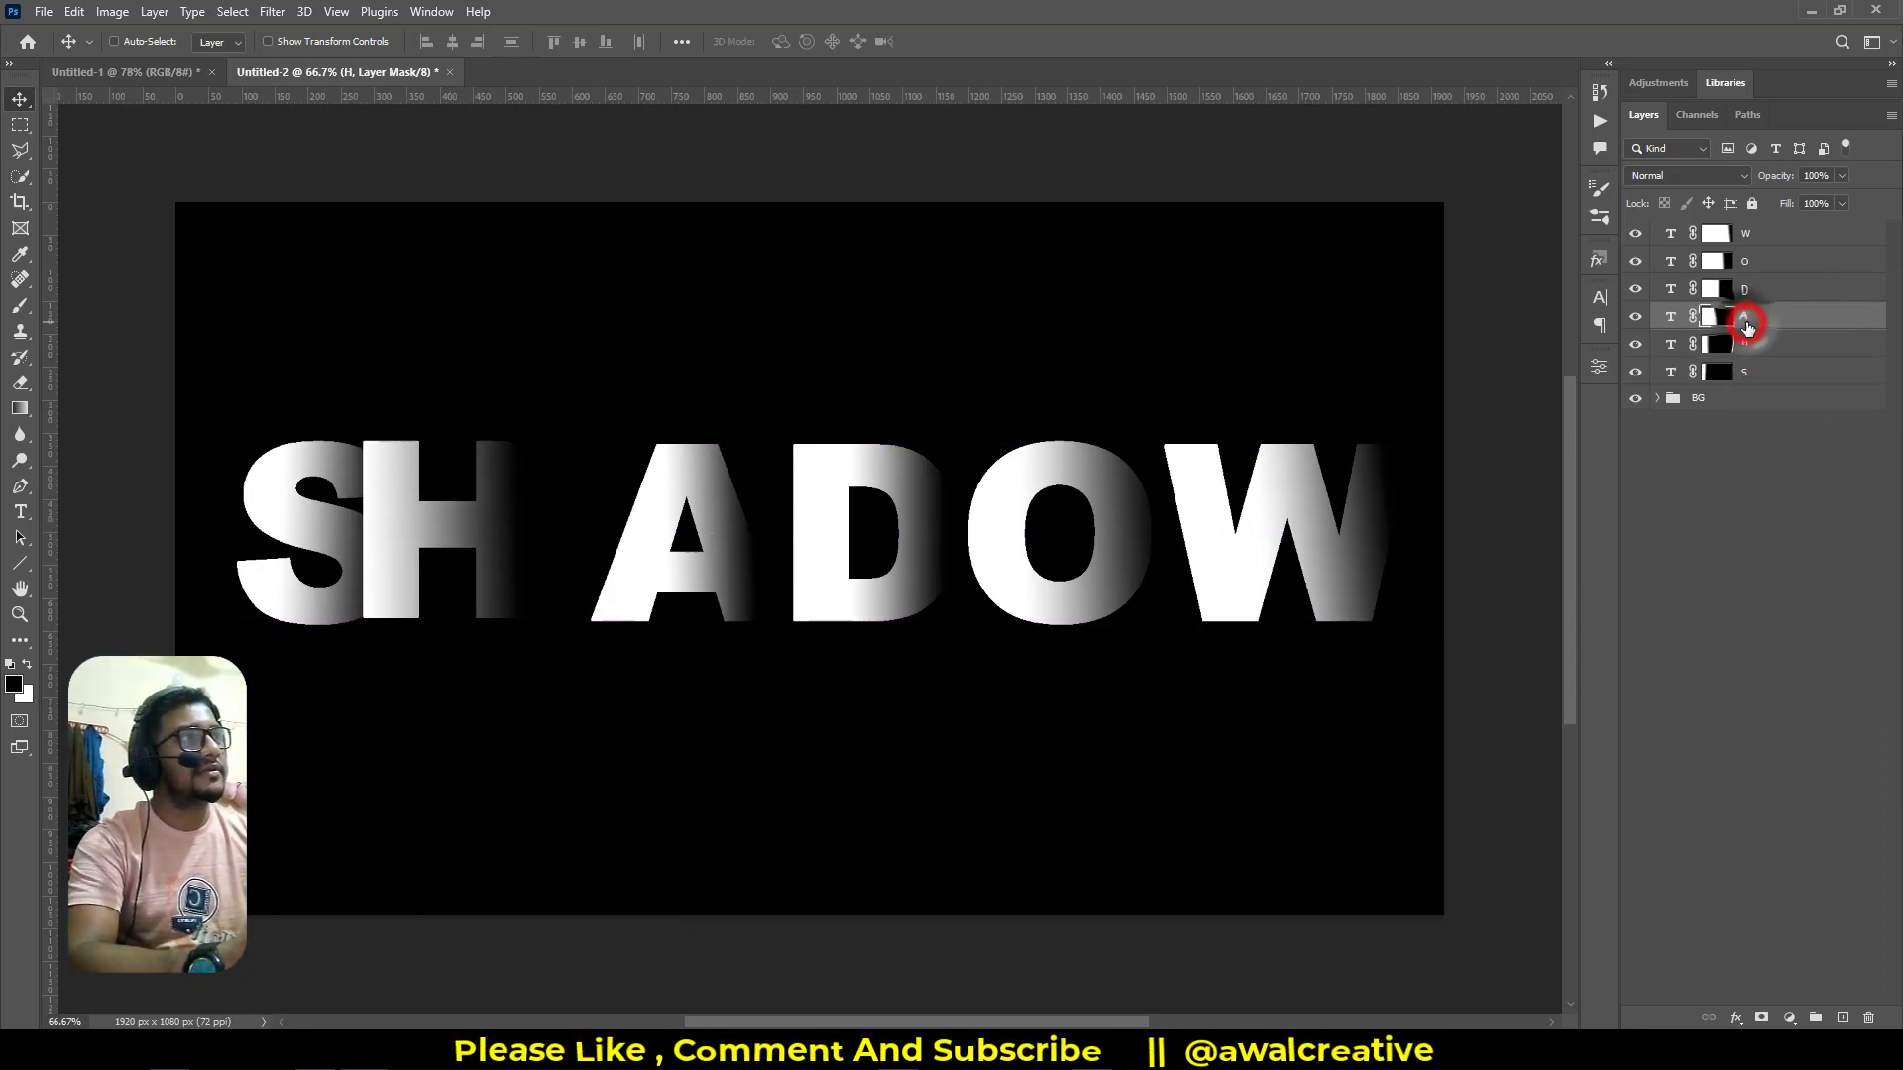
drag(680, 565, 582, 571)
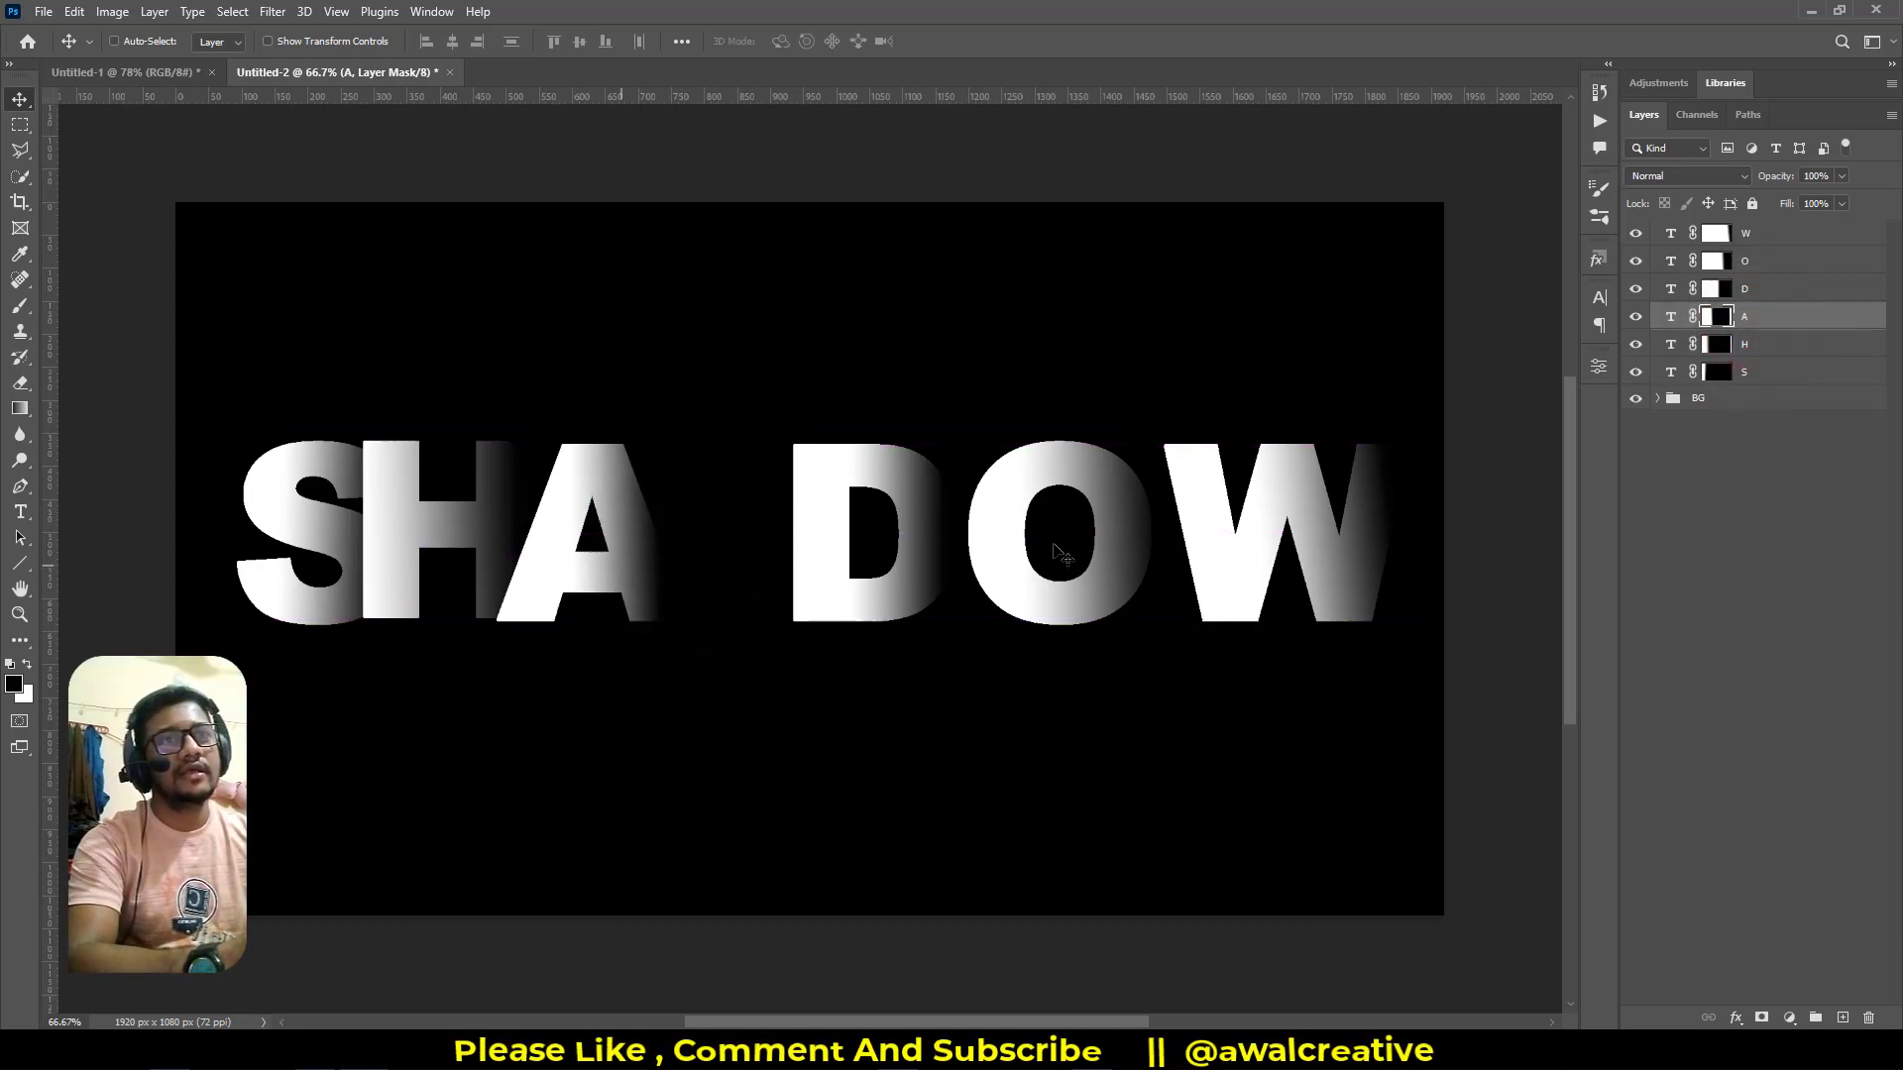
Move the D, O and W left one by one so each sits against the faded edge of the preceding letter
click(1753, 298)
drag(885, 535, 750, 538)
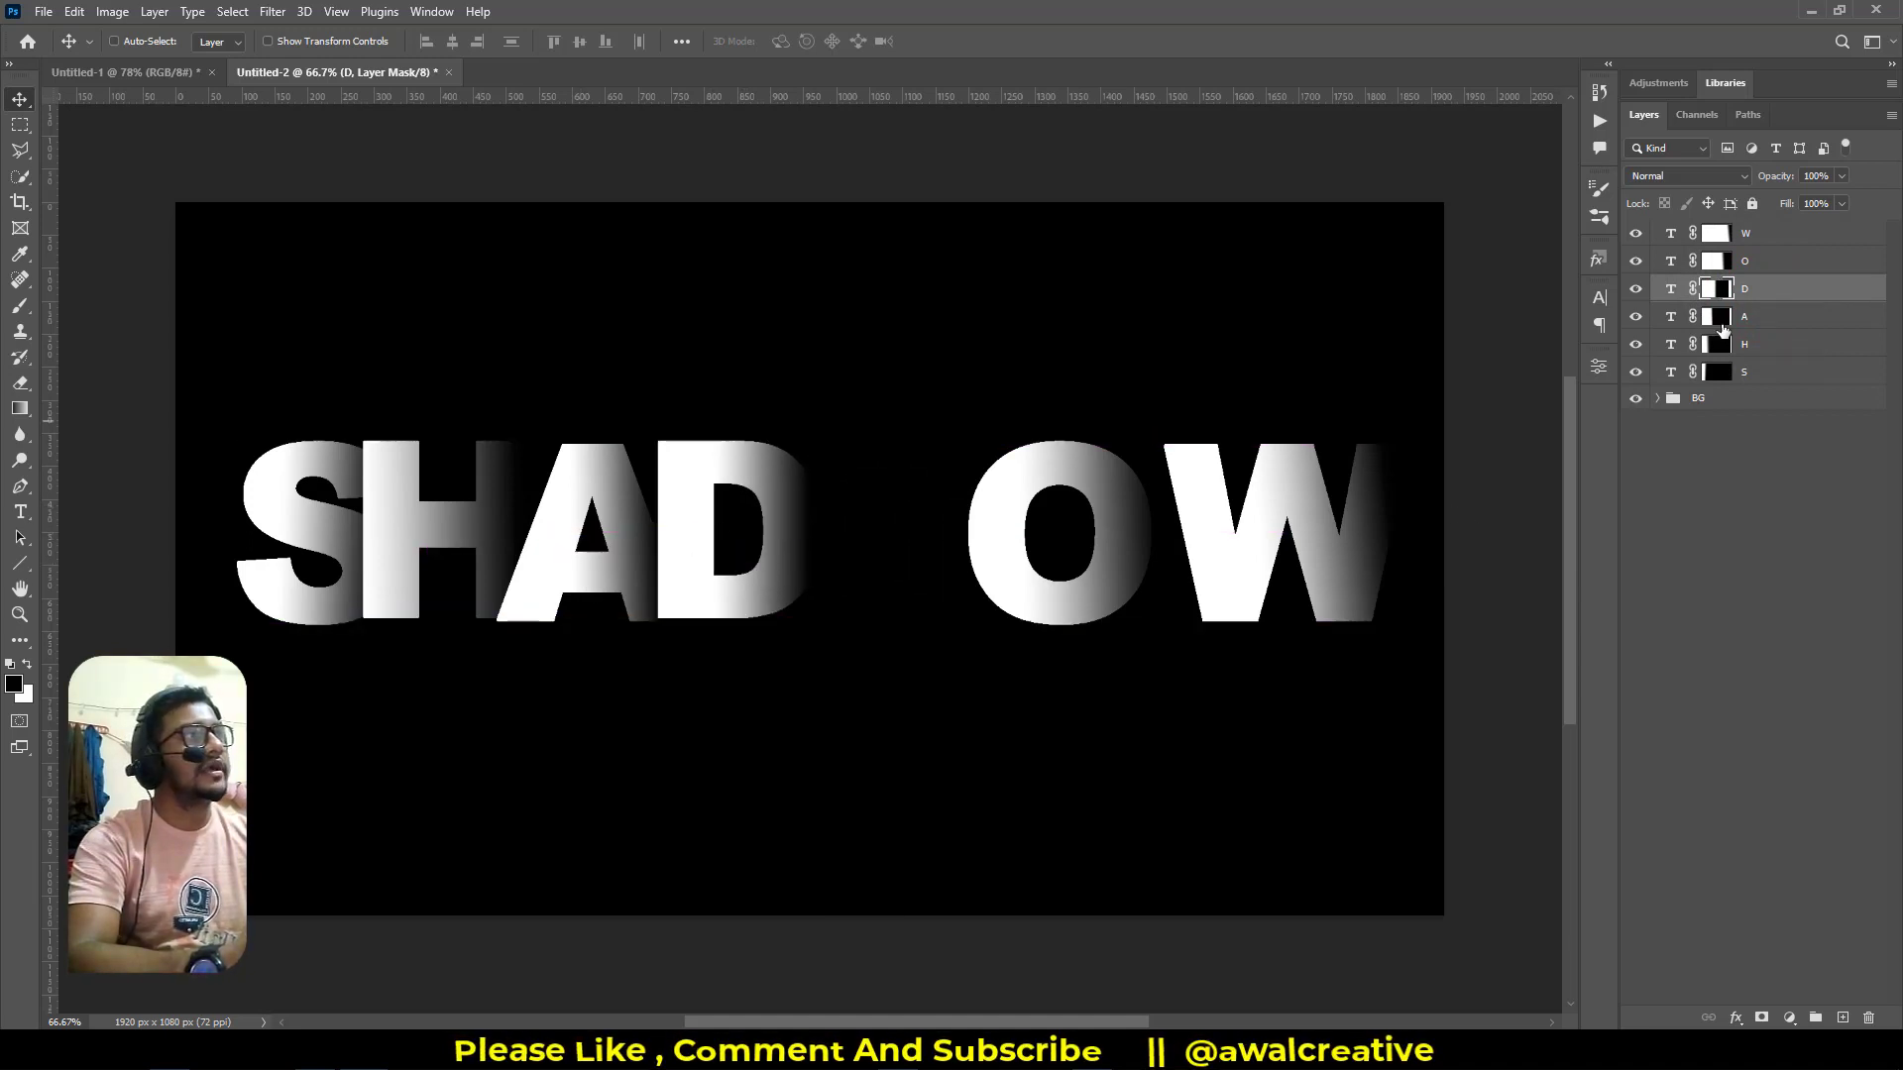
click(1769, 263)
drag(1129, 560, 945, 558)
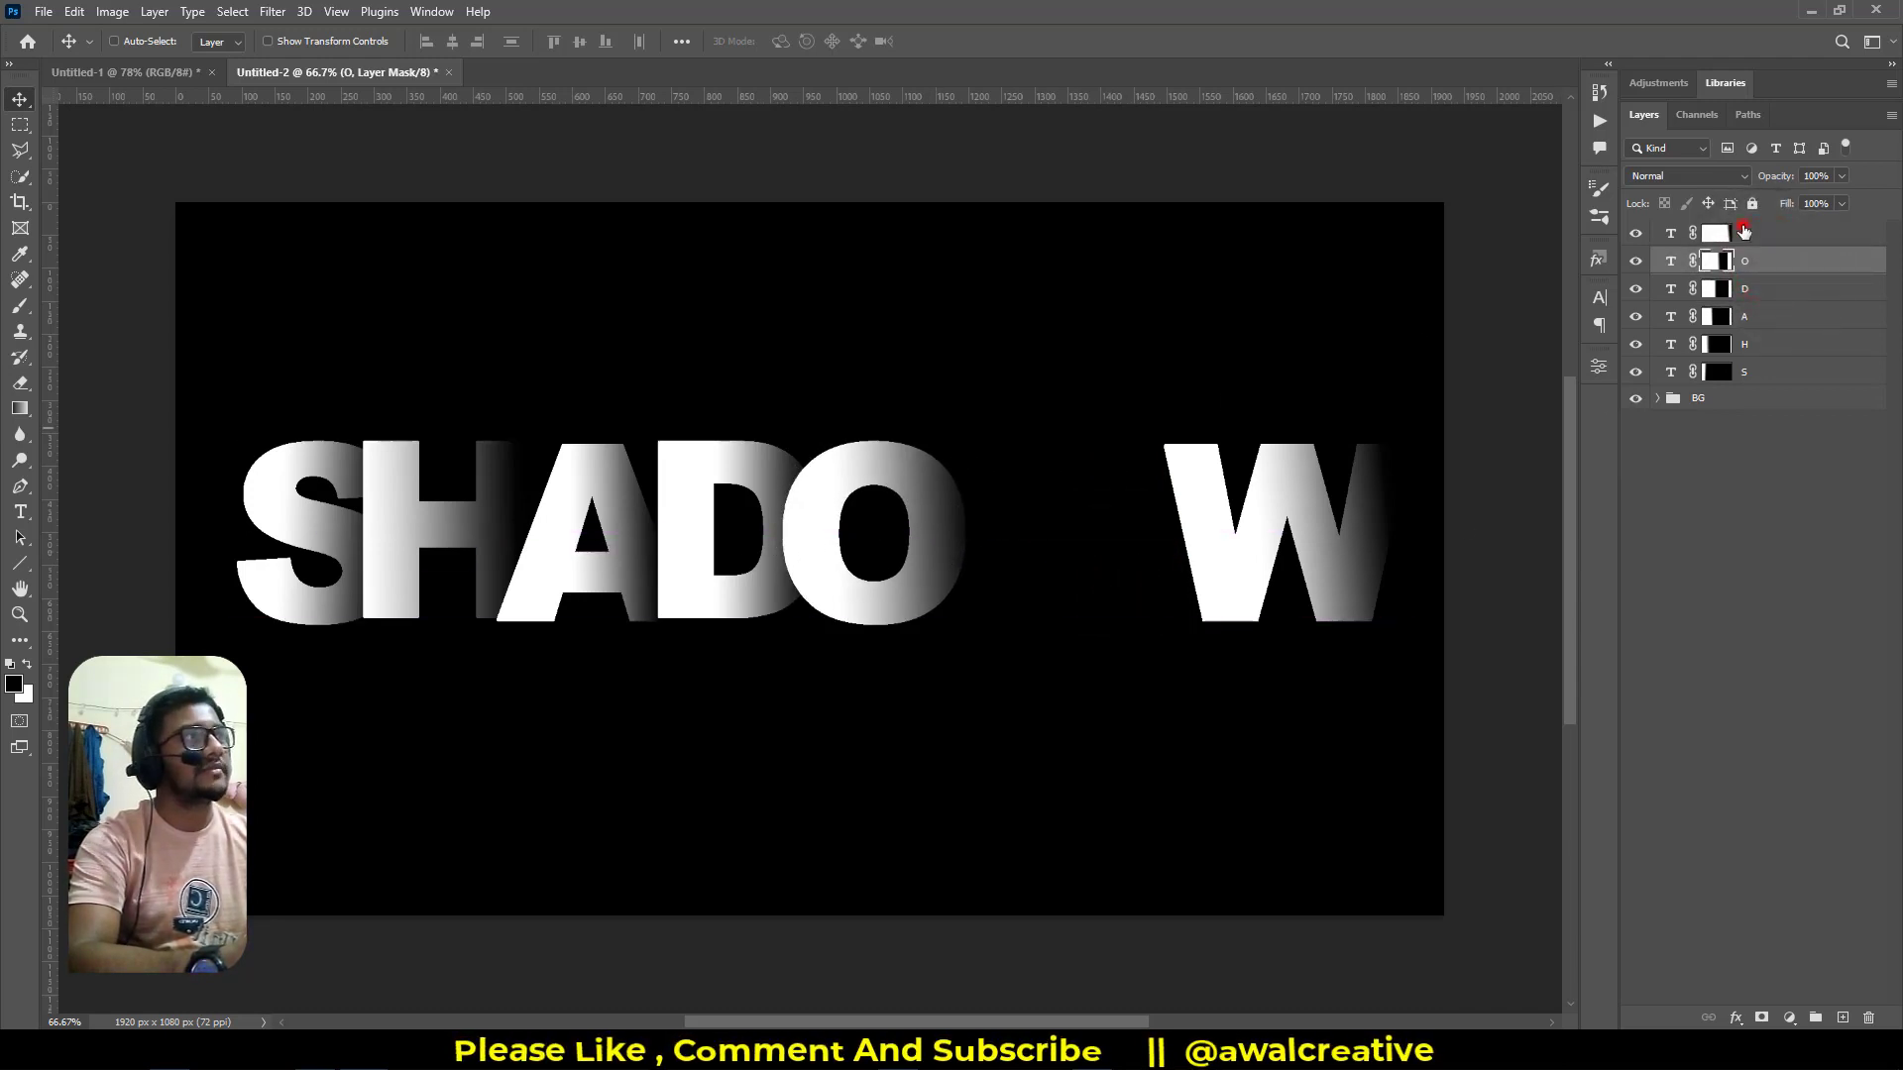
click(1744, 232)
drag(1311, 519, 1059, 517)
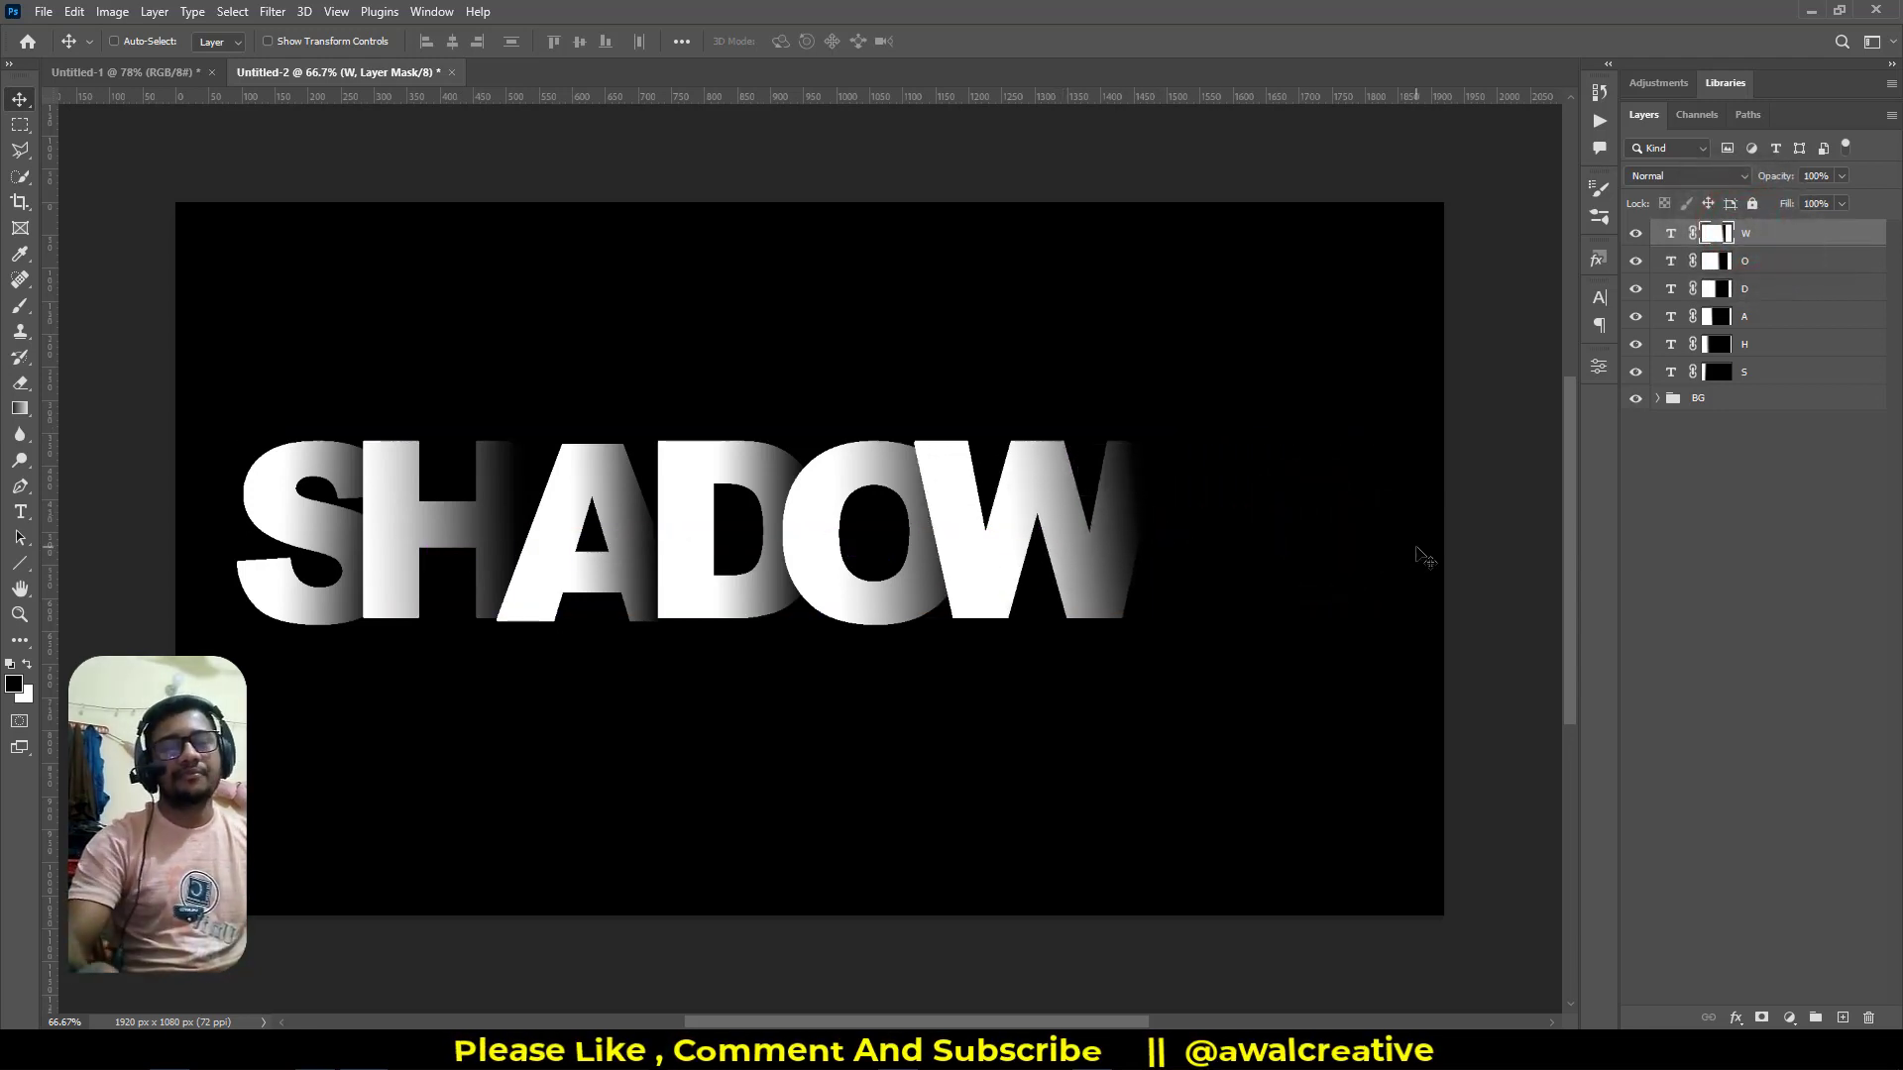
Align the six letter layers by their vertical centers with even horizontal spacing, and move the word toward the middle of the canvas
shift+click(1774, 377)
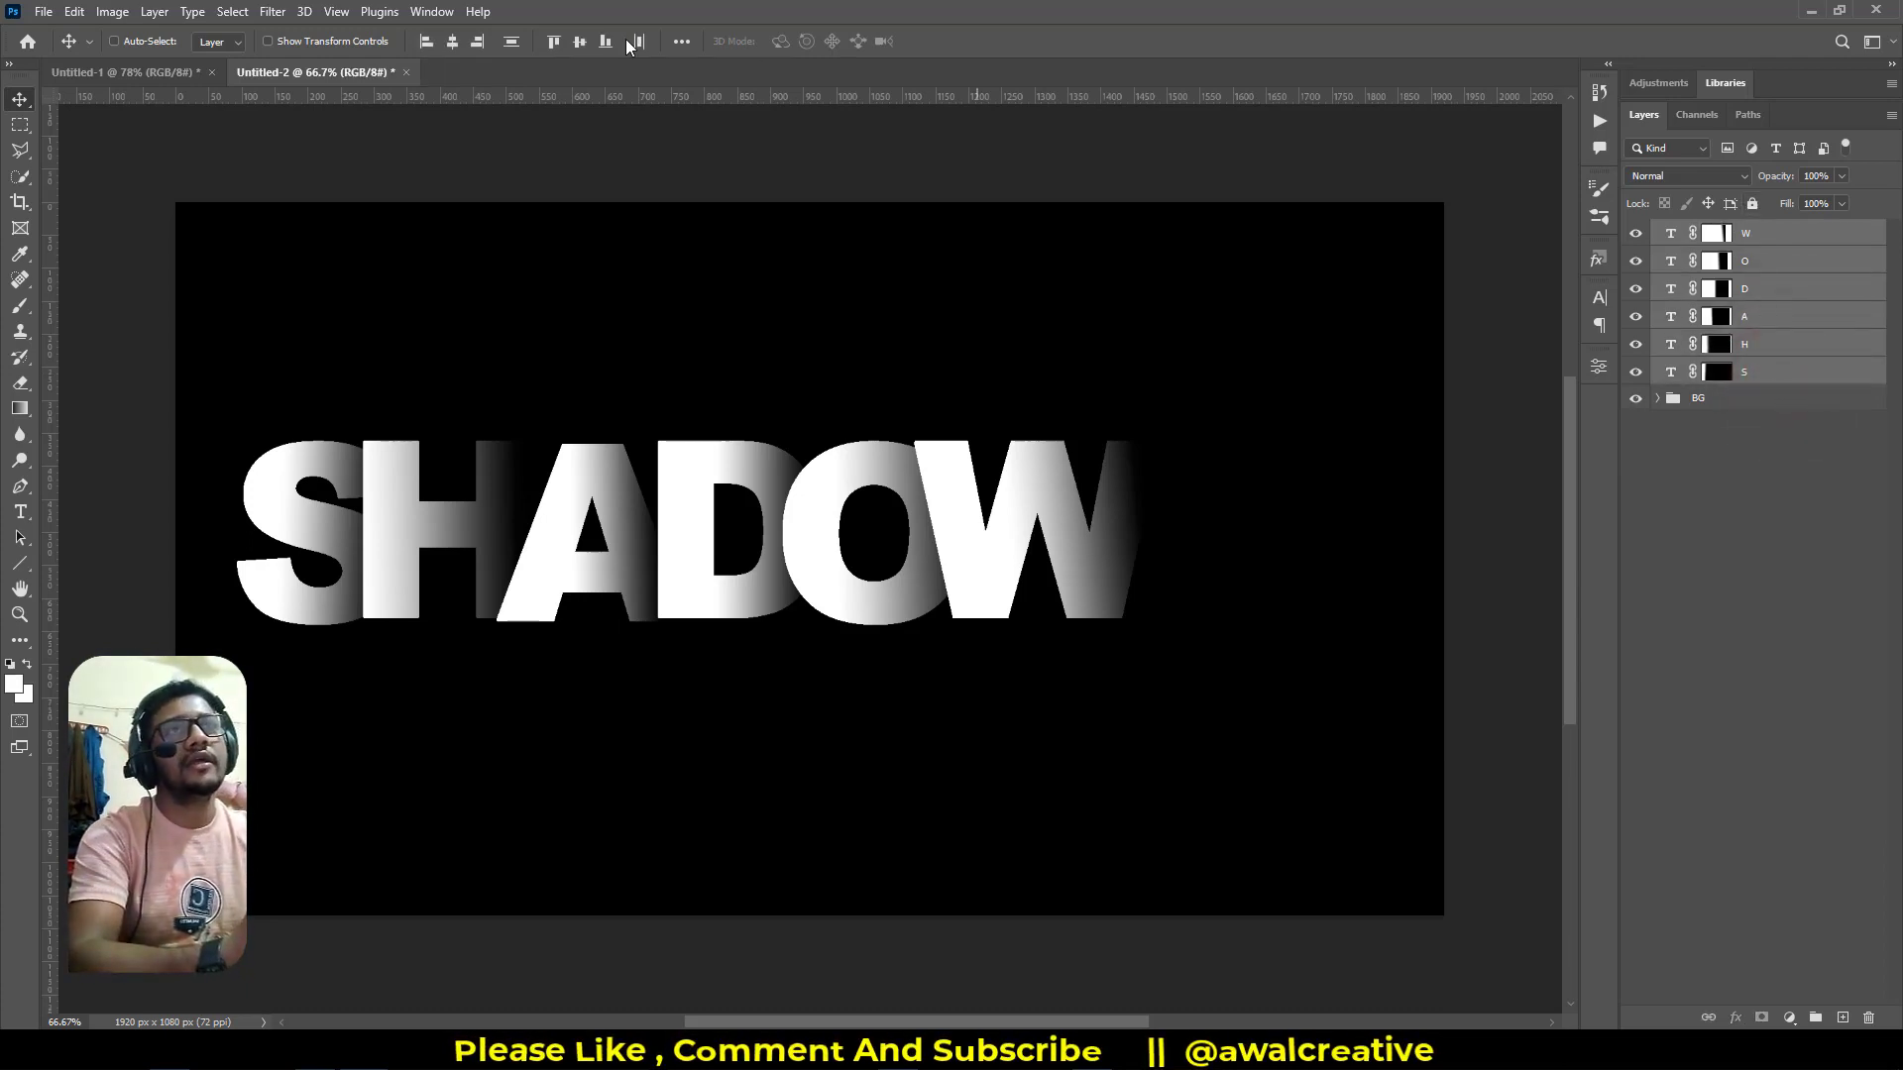
click(574, 41)
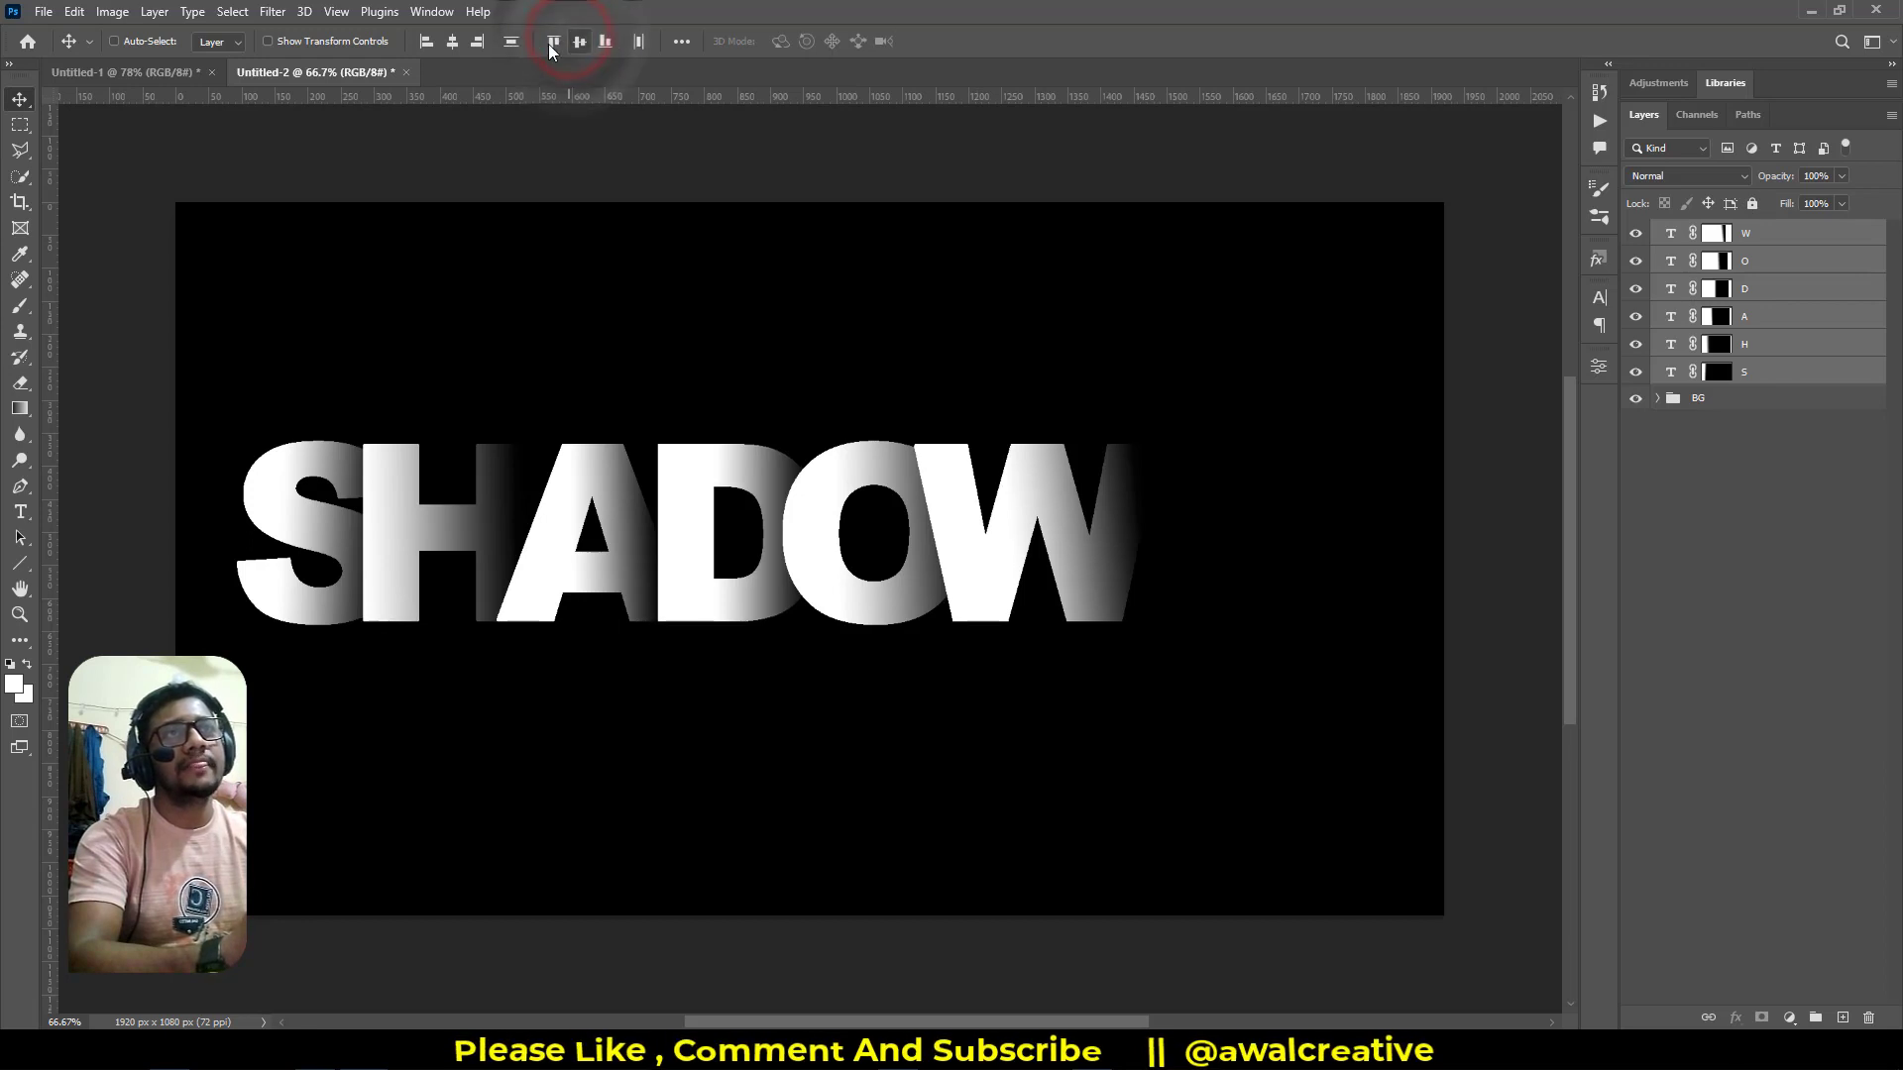
click(639, 43)
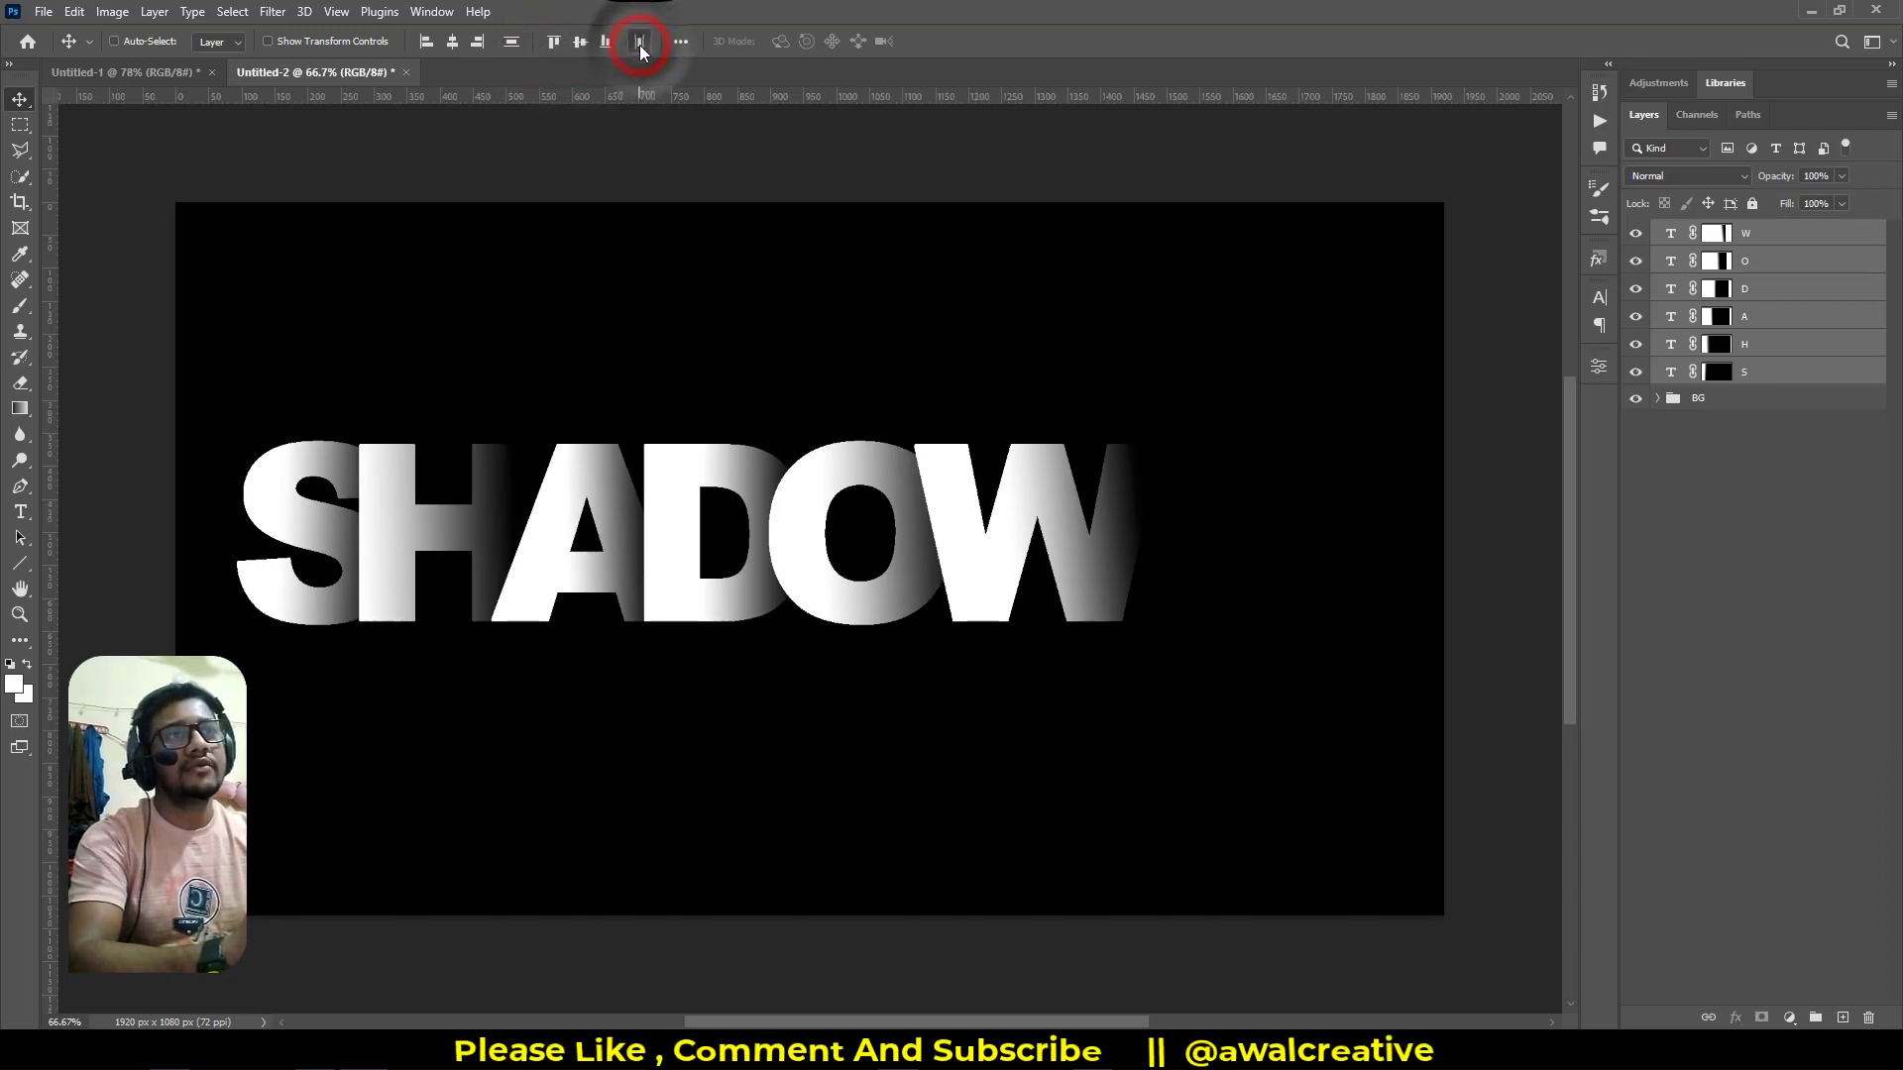
drag(676, 567, 807, 579)
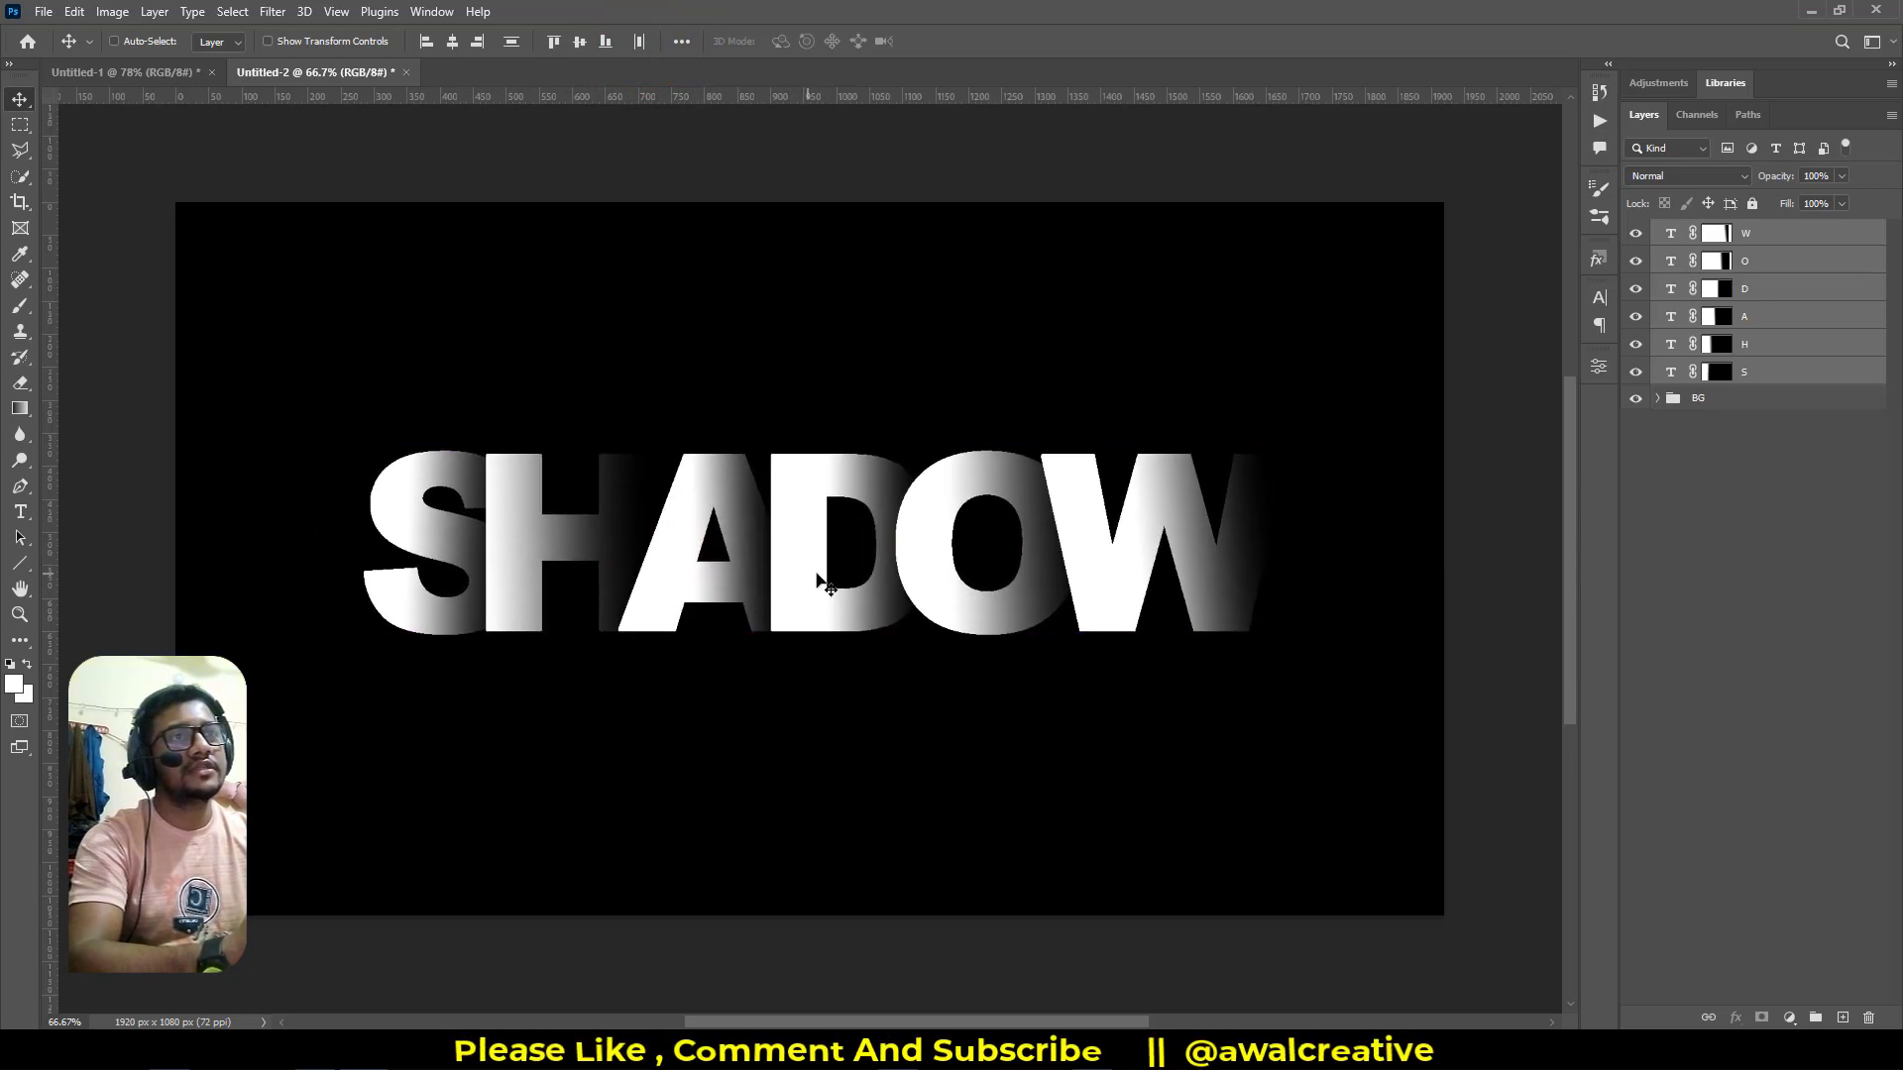
Group the six letter layers and name the group Letter
key(ctrl+g)
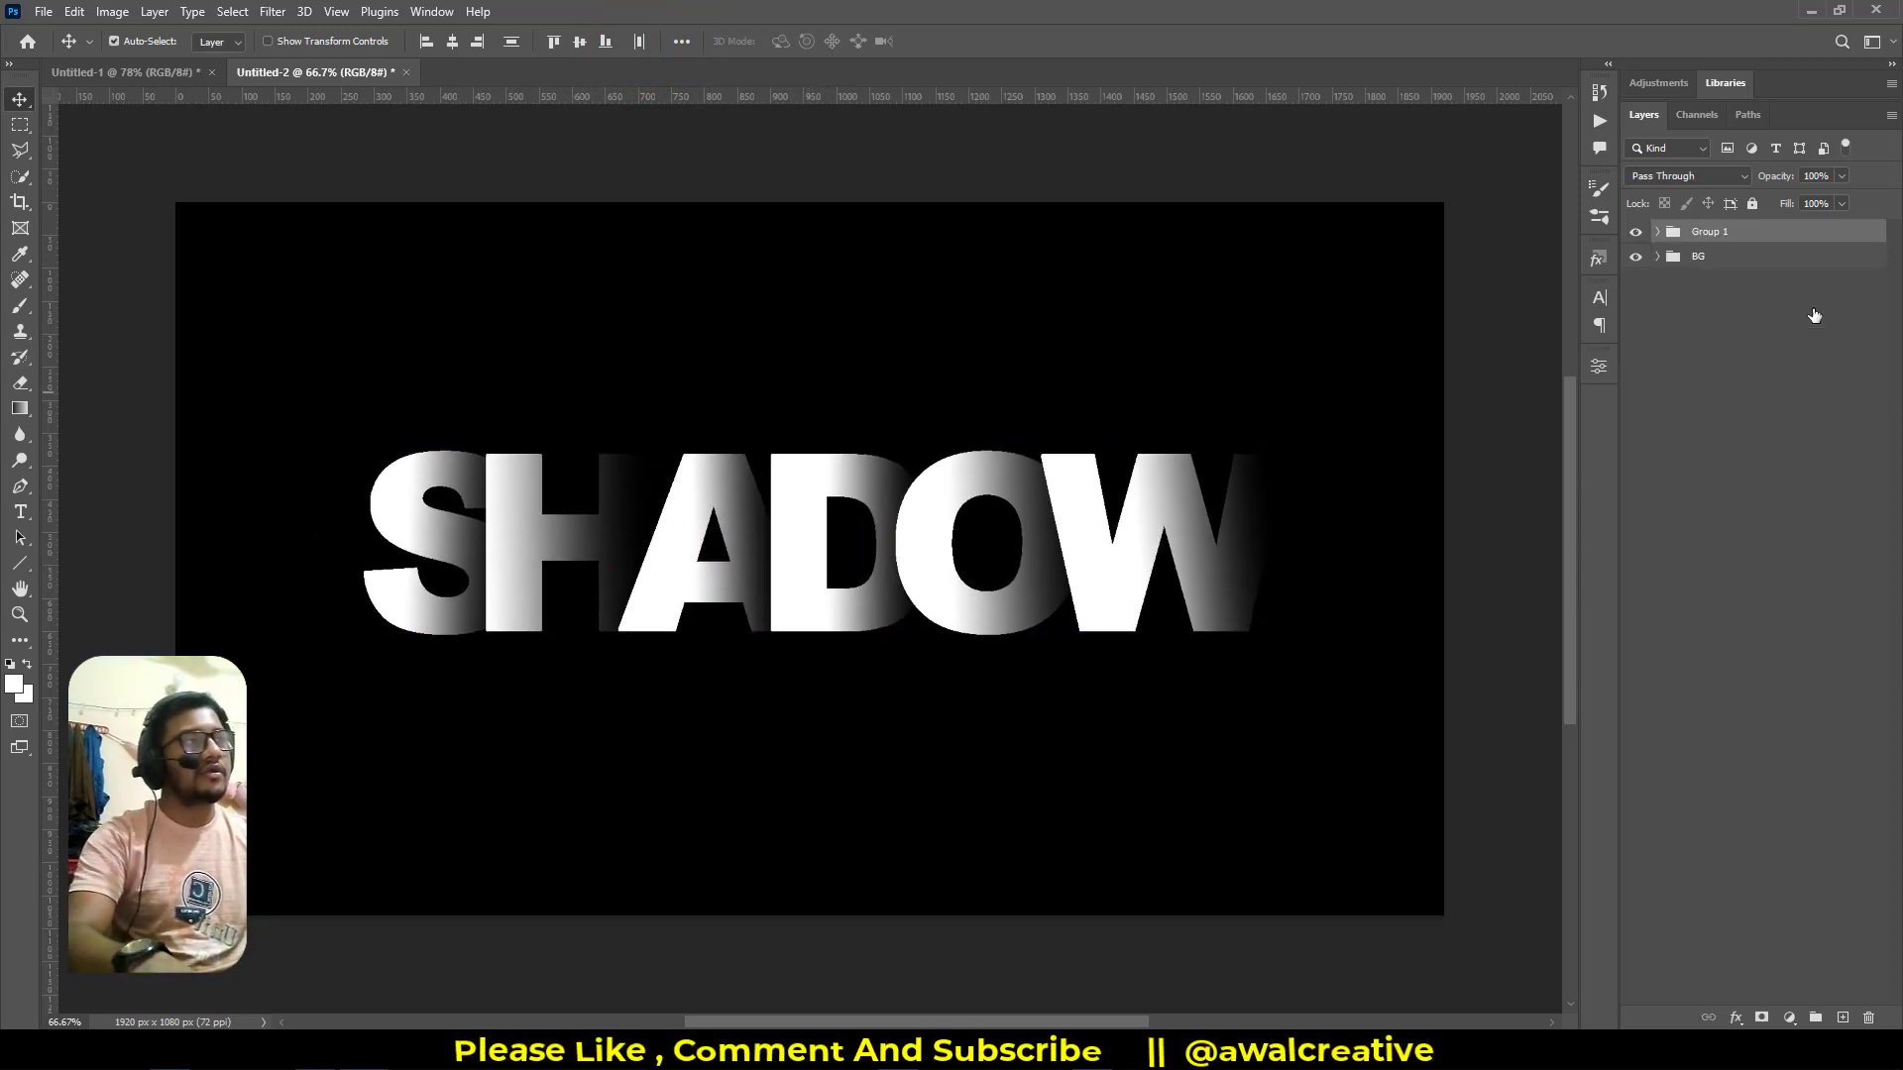
double_click(1706, 234)
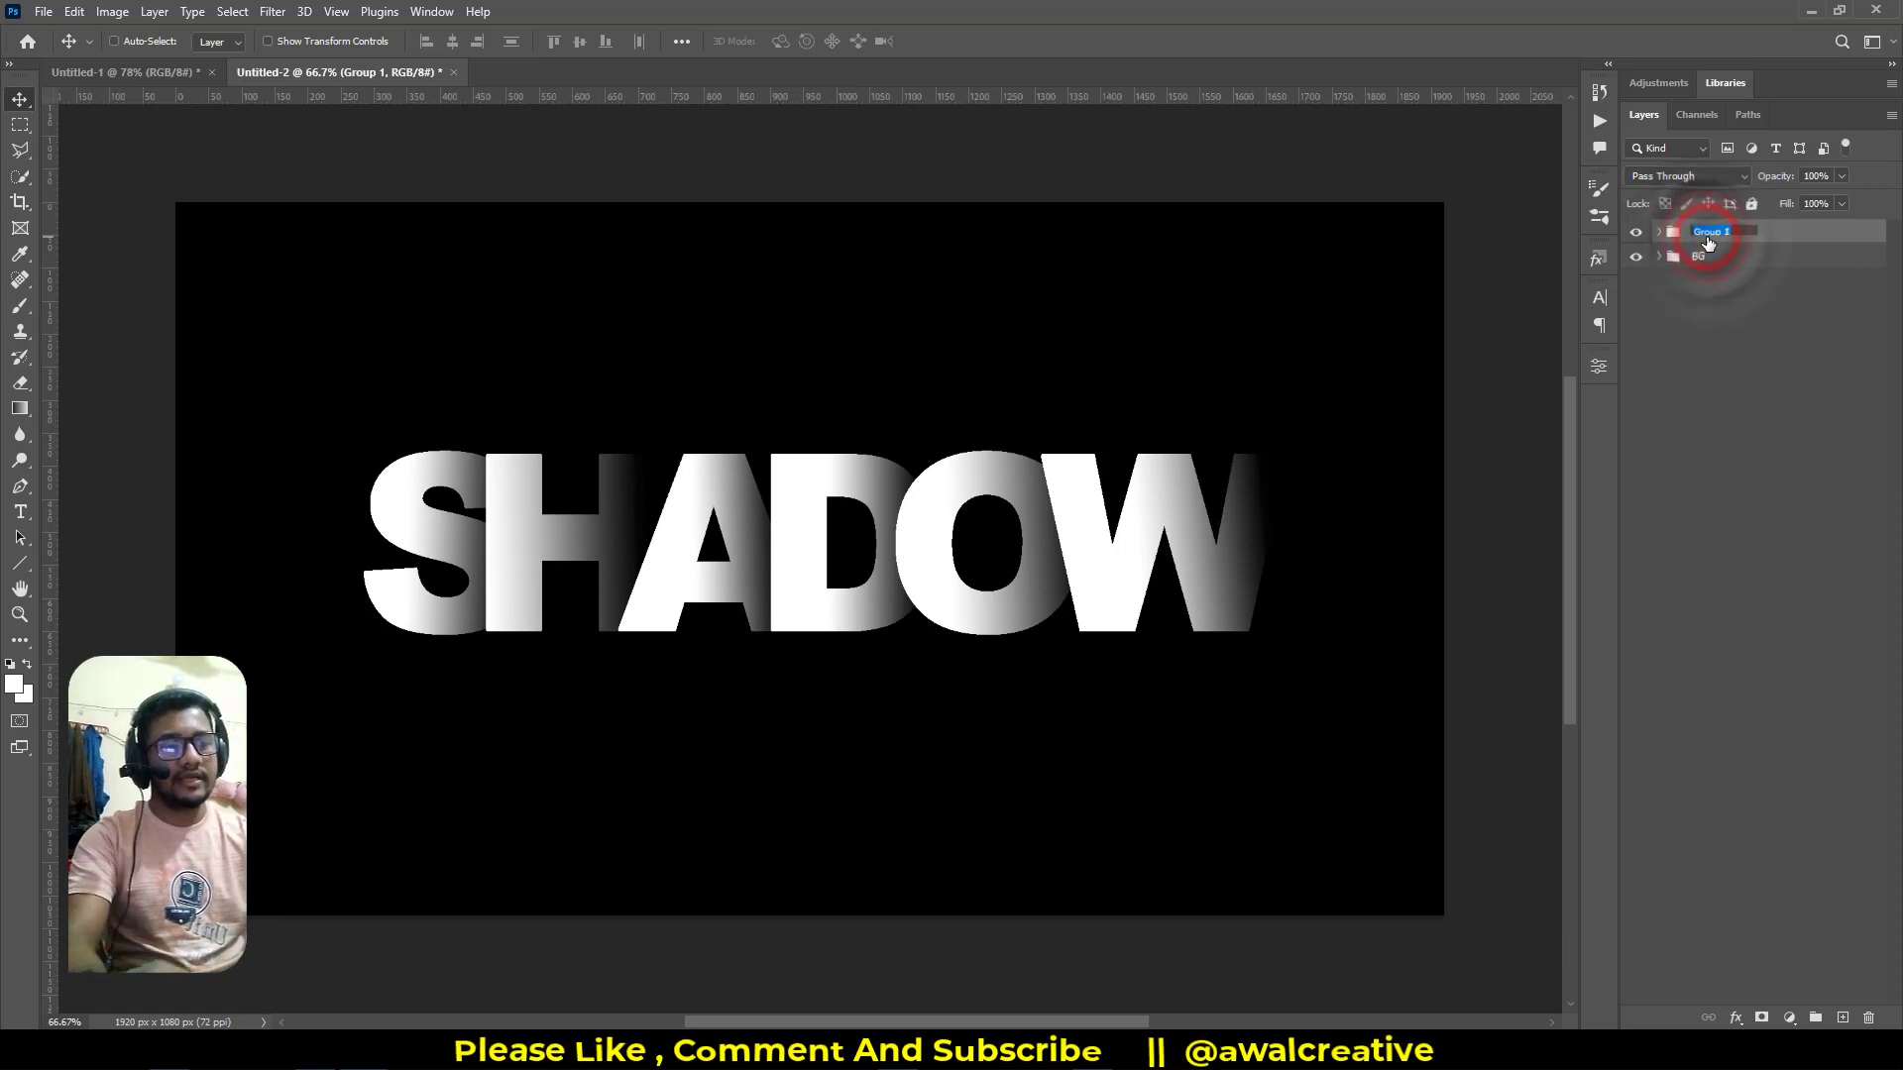
text(IATTE)
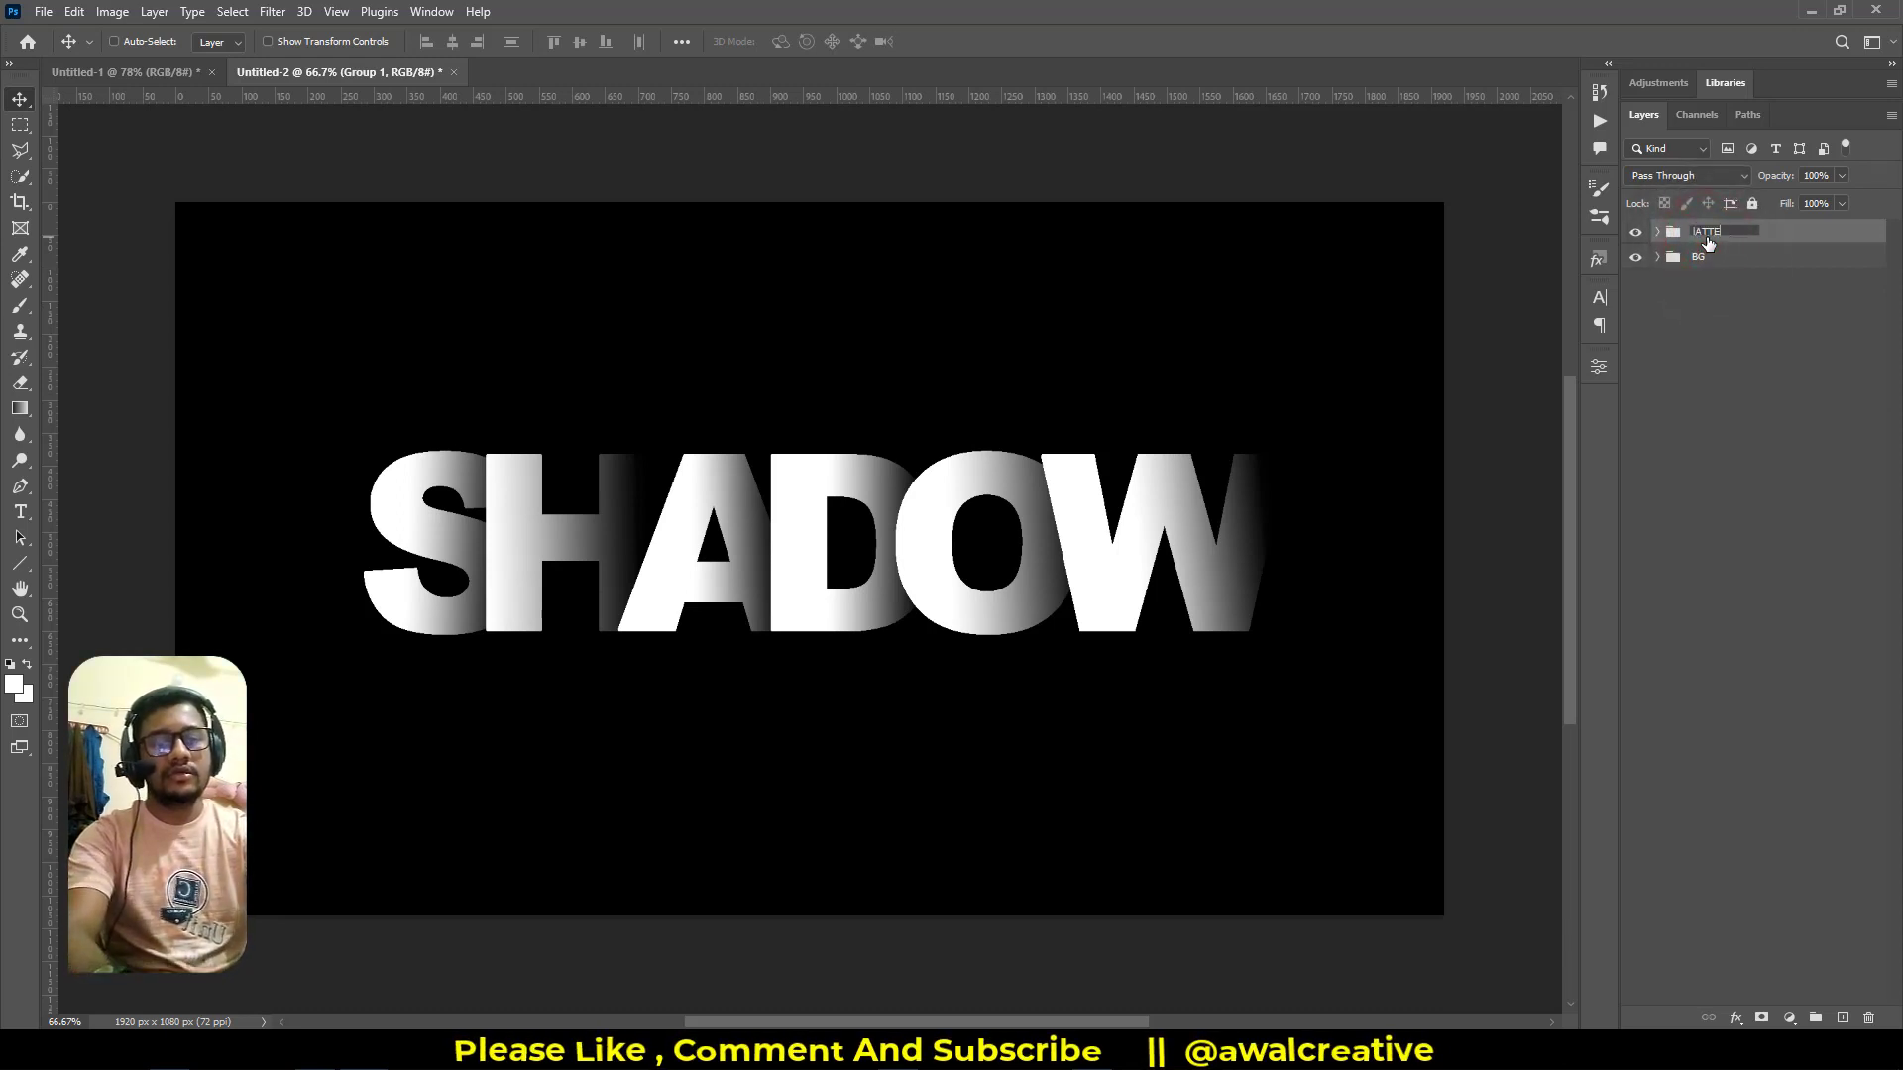
text(R)
key(Return)
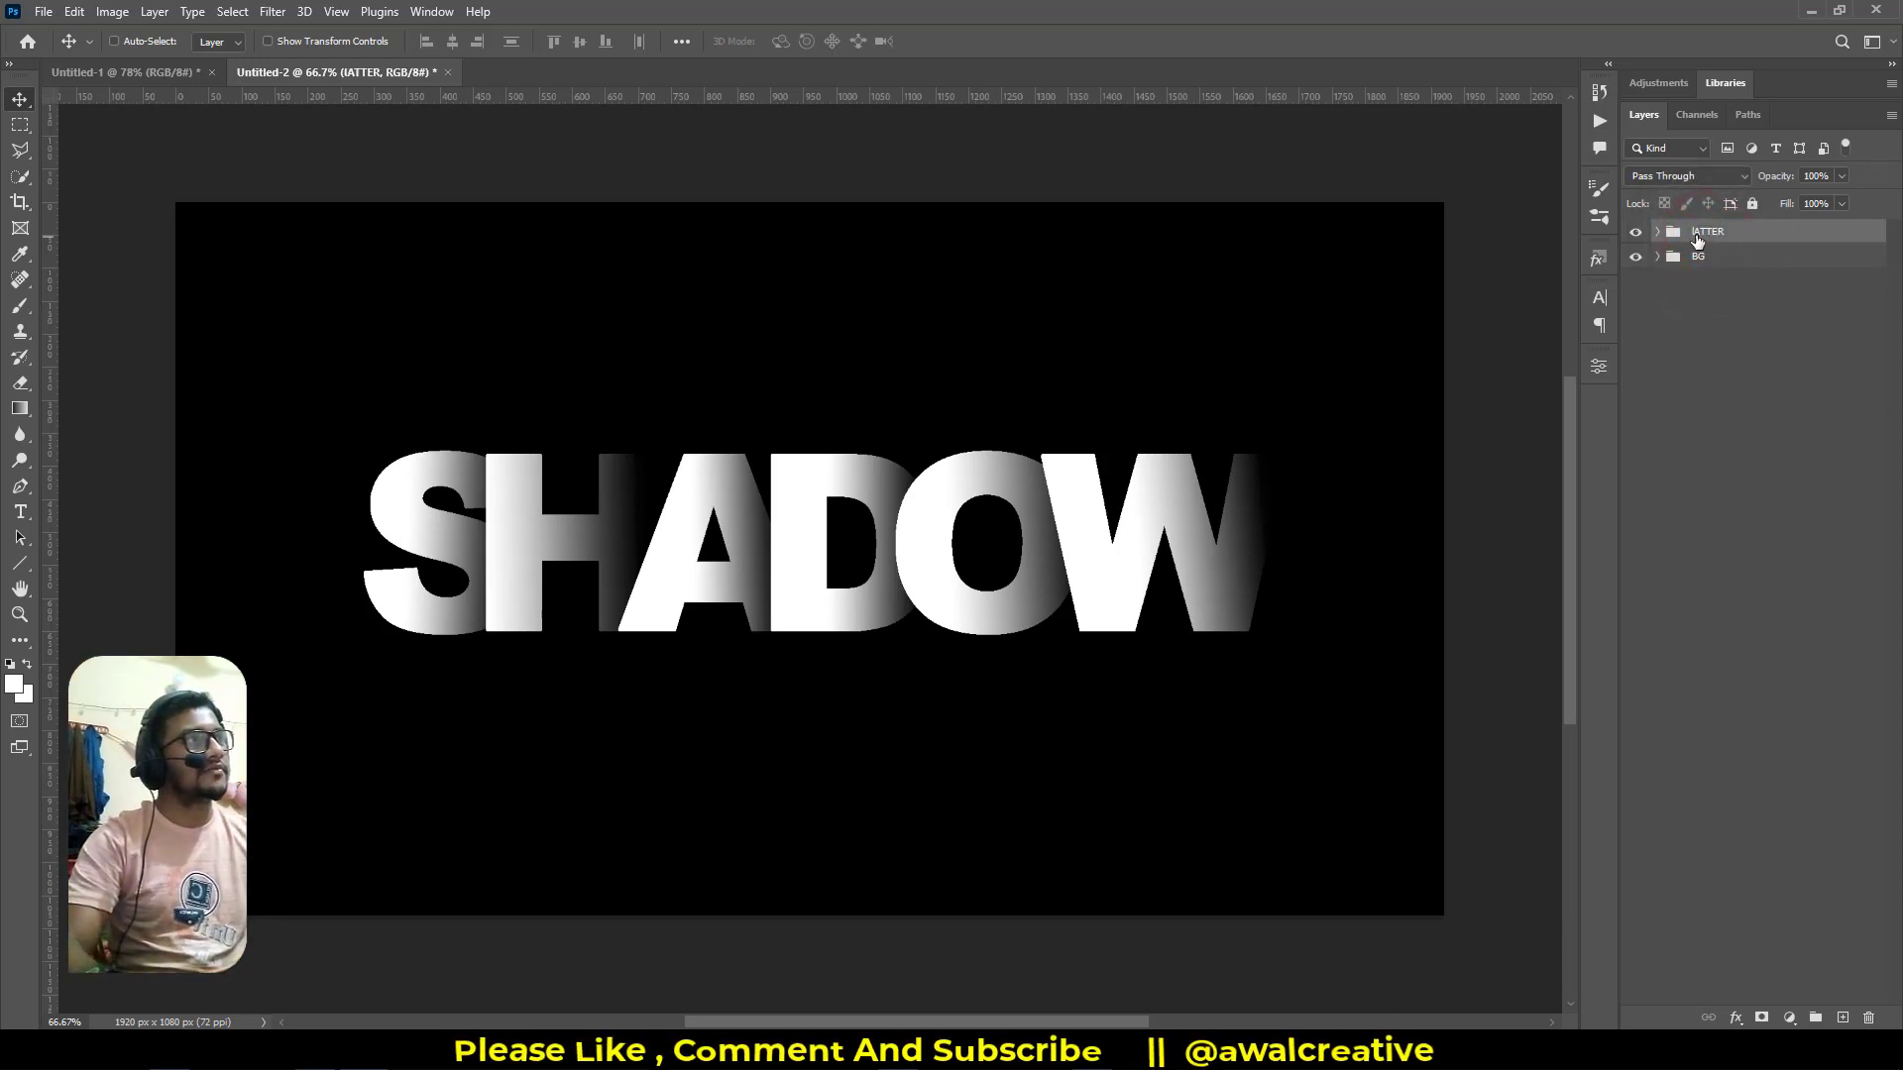
double_click(1700, 236)
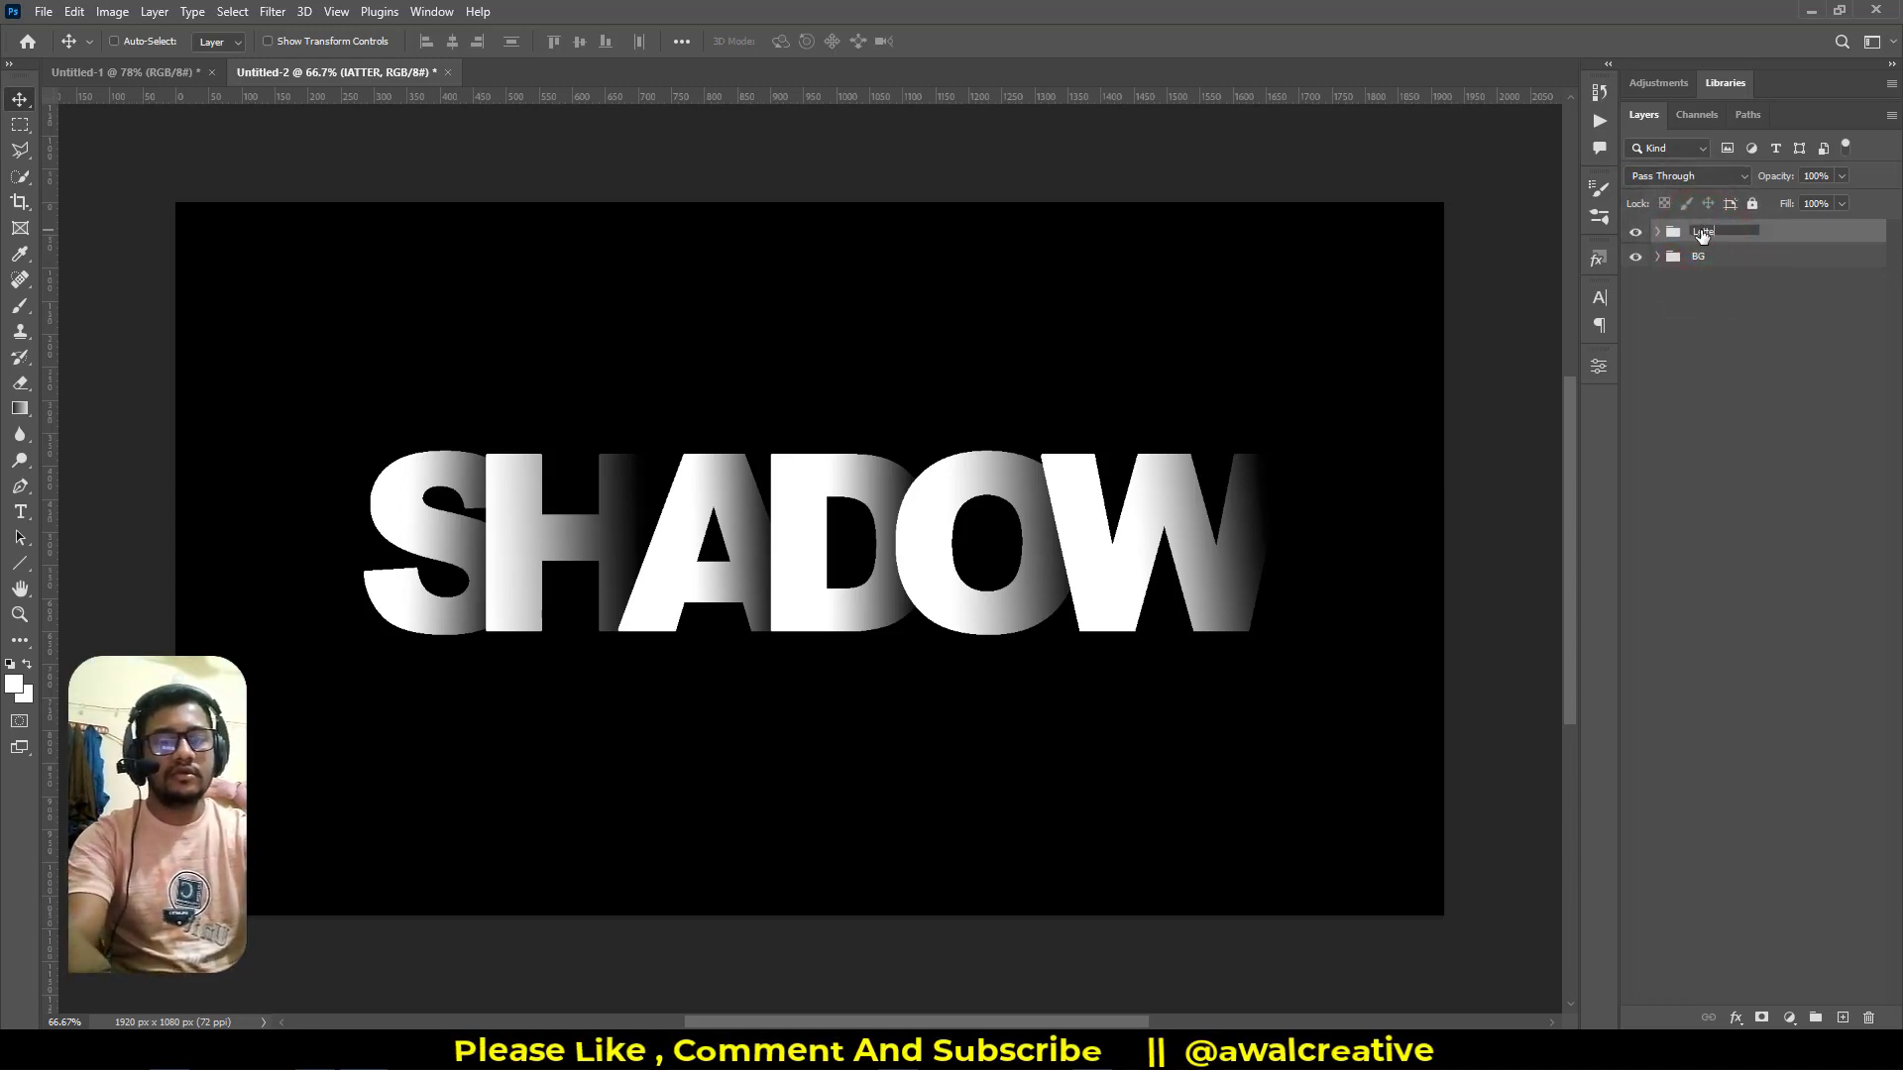
key(Return)
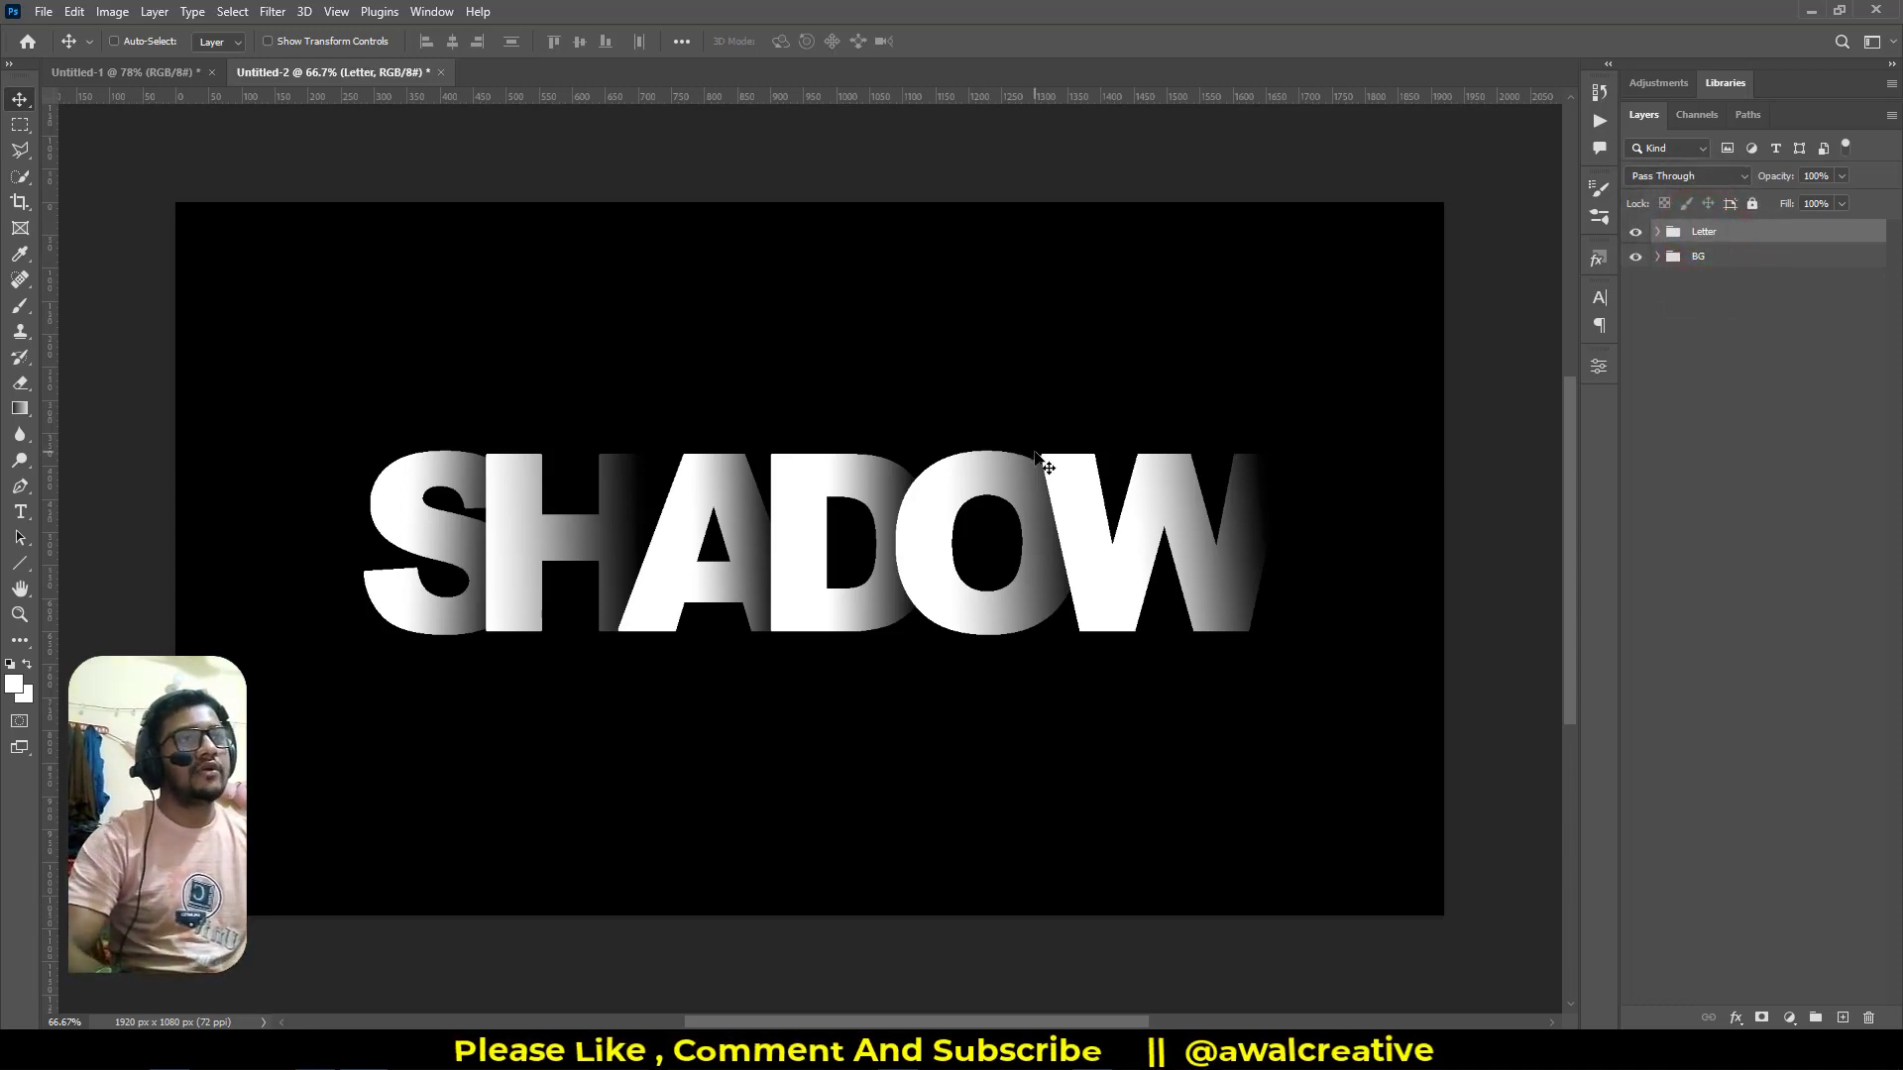
Center the Letter group horizontally and vertically on the canvas, and move it straight up to leave room for a reflection
key(ctrl+a)
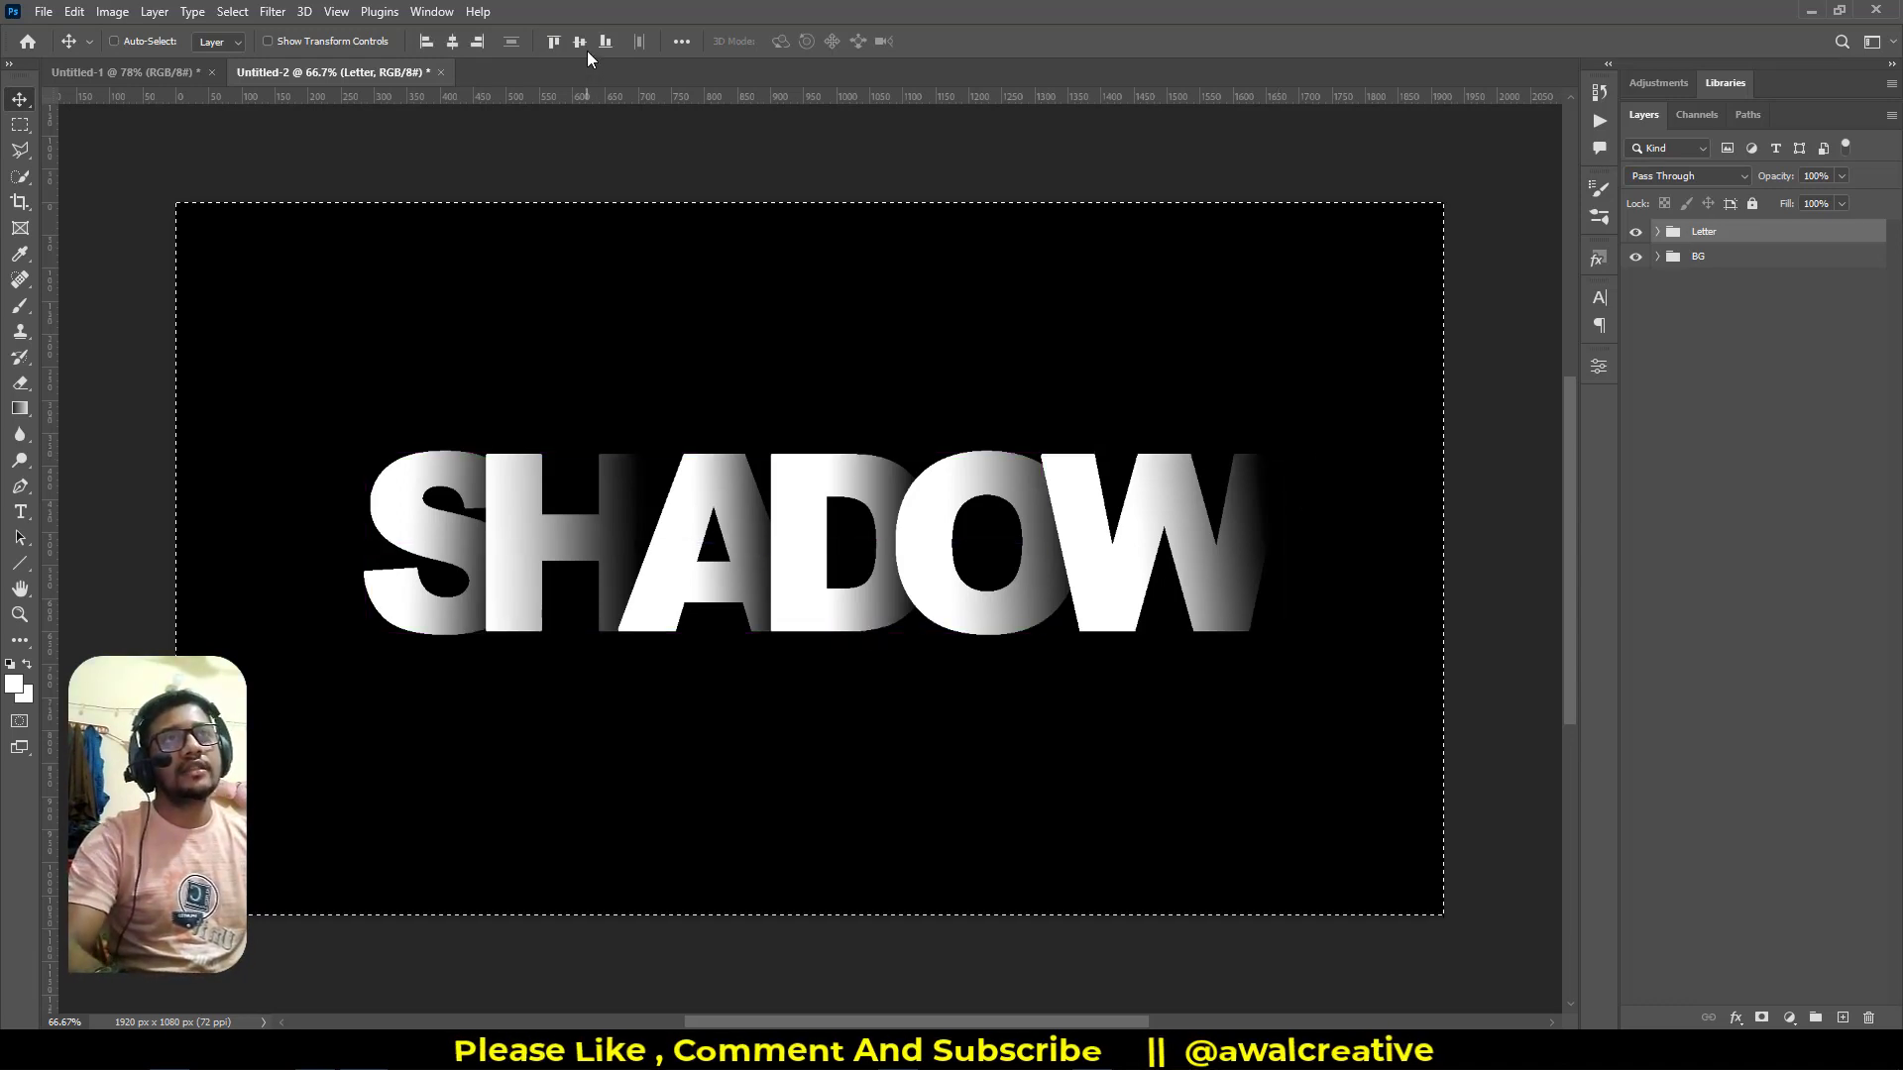
click(581, 43)
click(453, 45)
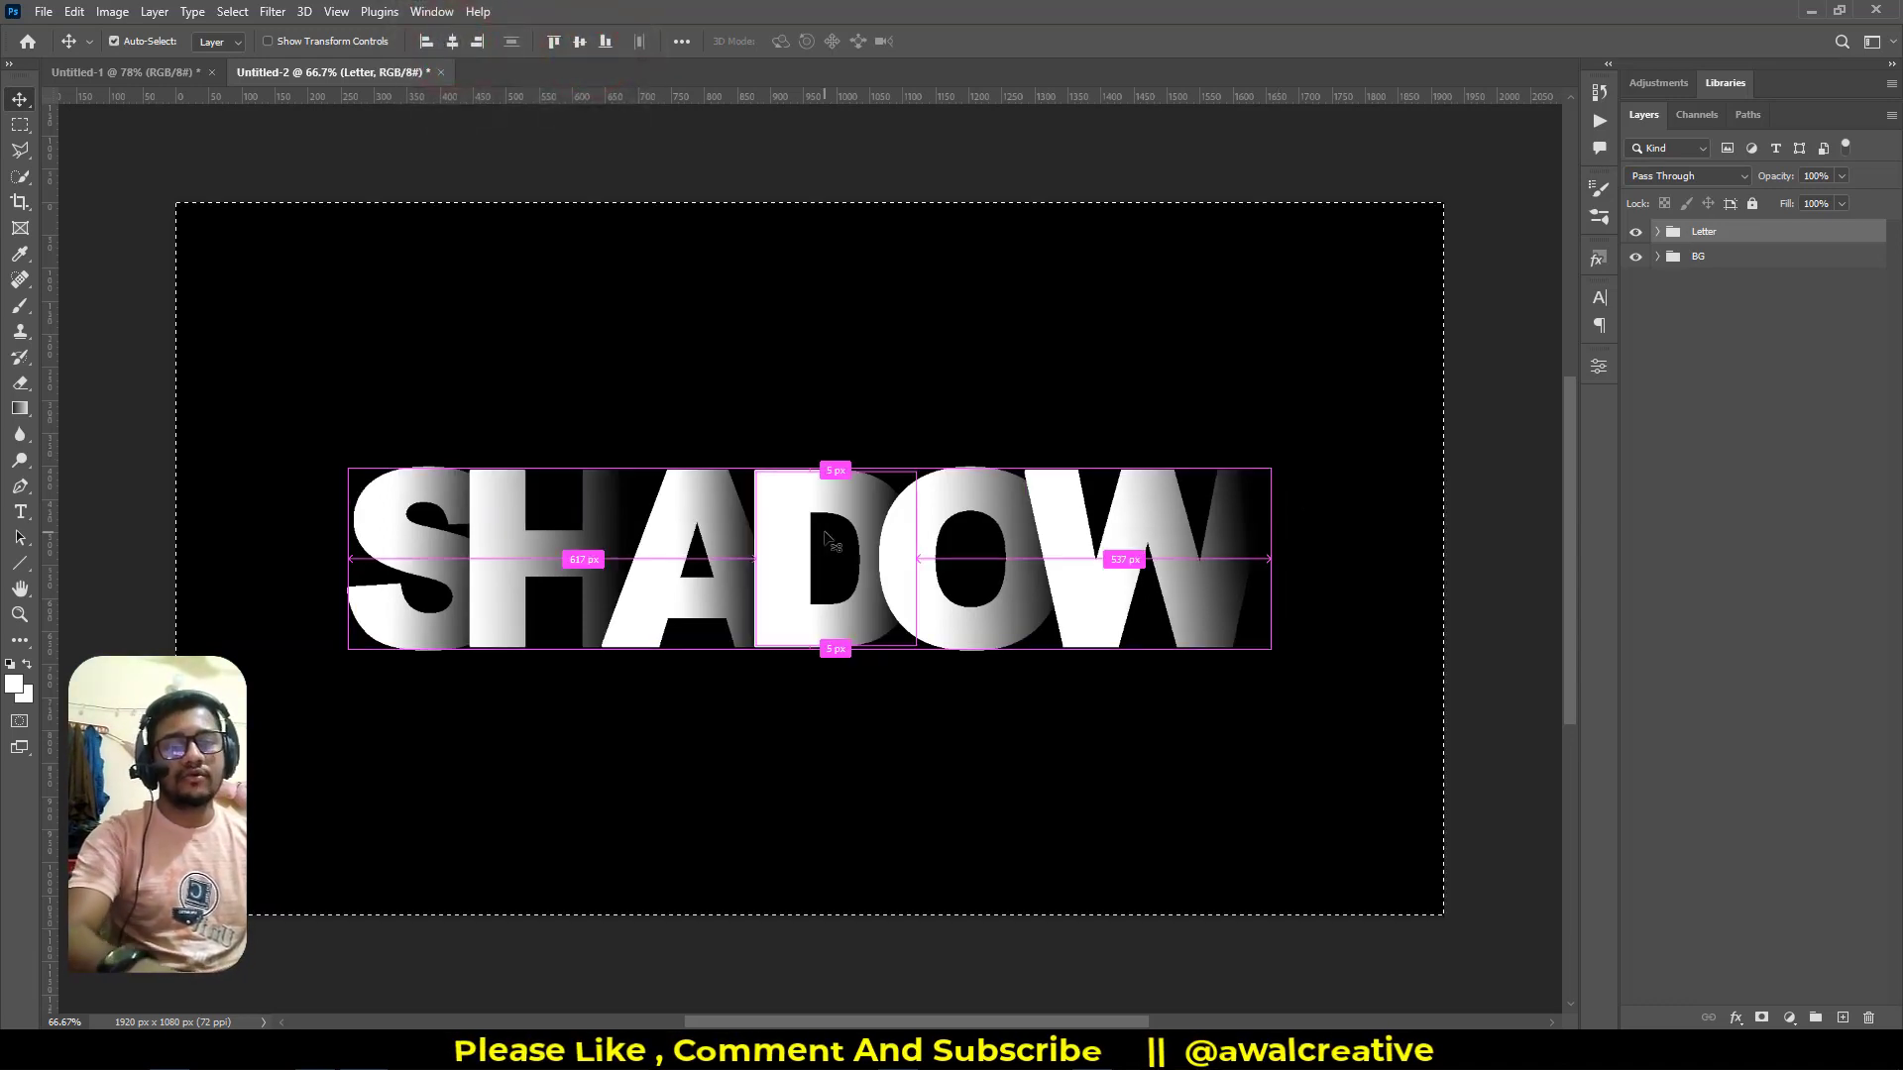
key(ctrl+d)
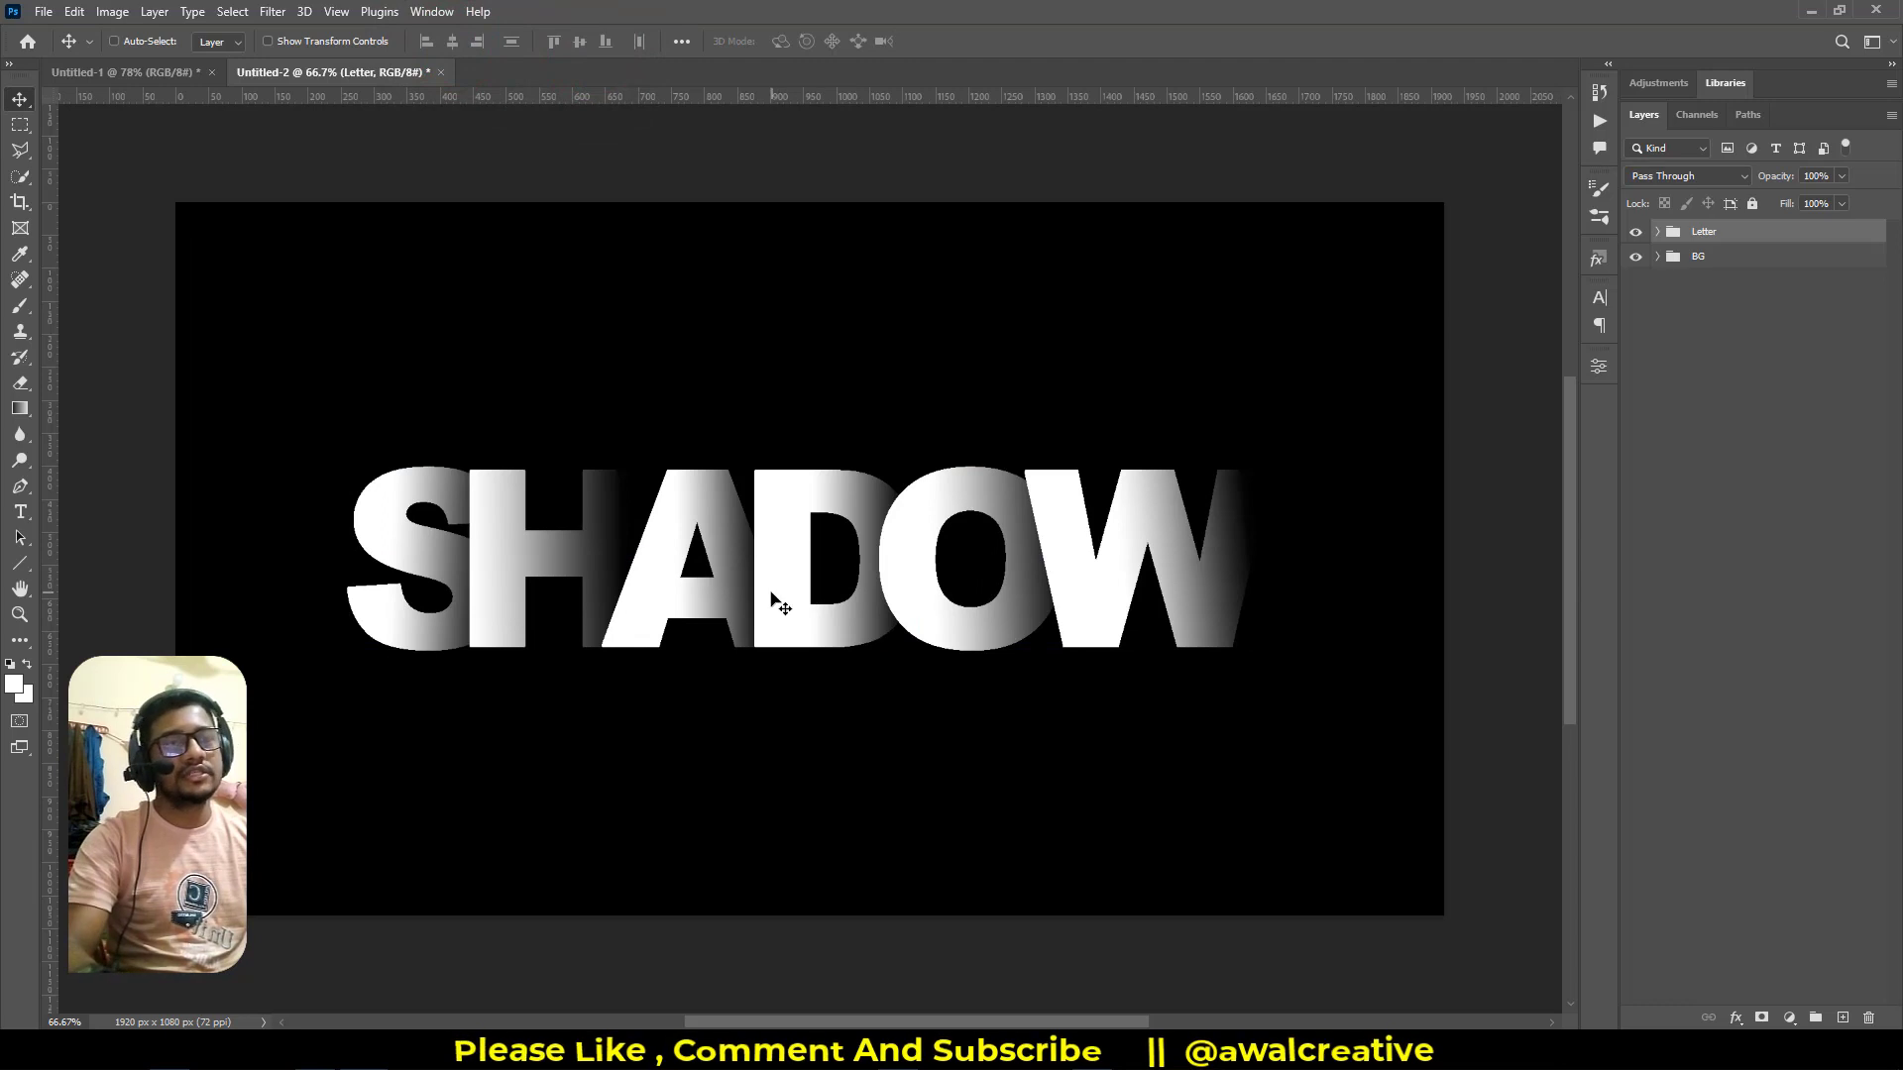
drag(772, 593, 771, 502)
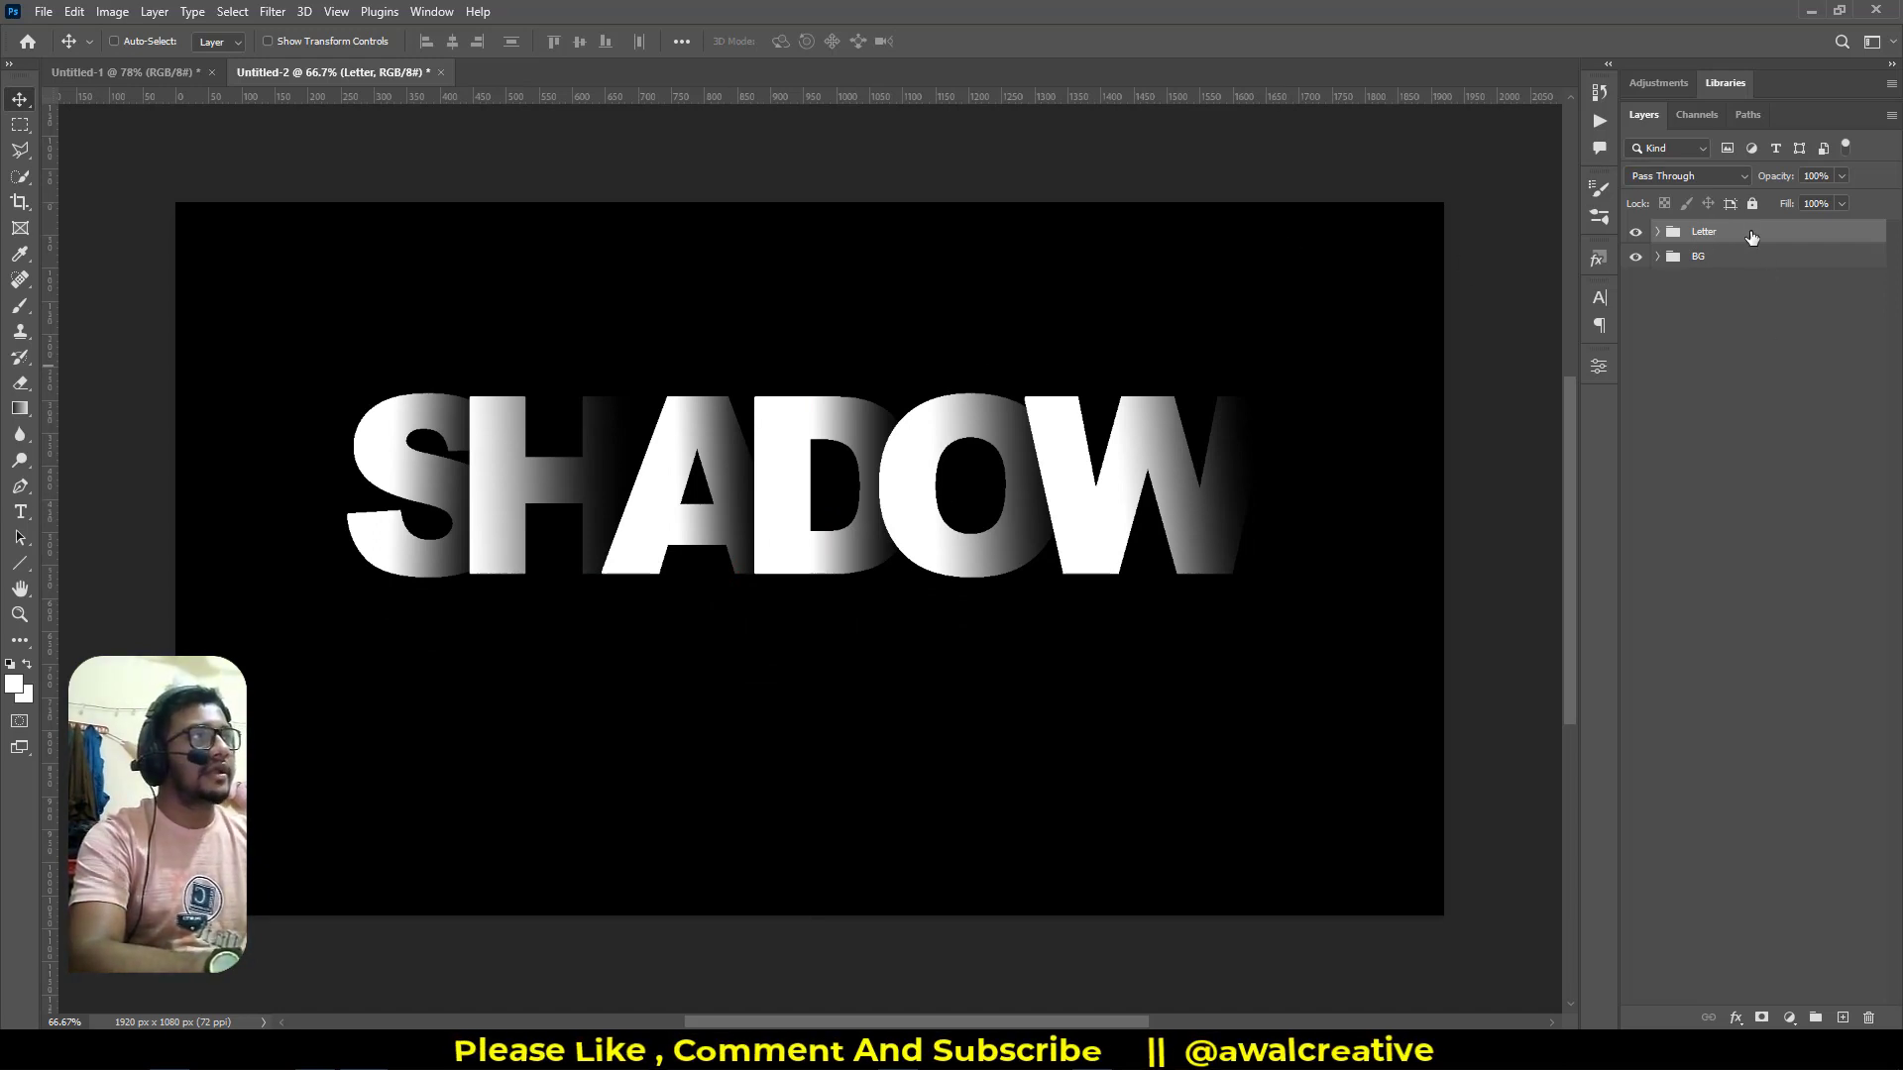
Duplicate the Letter group and merge the original group beneath the copy into a single layer
mouse_move(1751, 236)
mouse_down()
mouse_move(1794, 943)
mouse_move(1842, 1011)
mouse_up()
click(1694, 260)
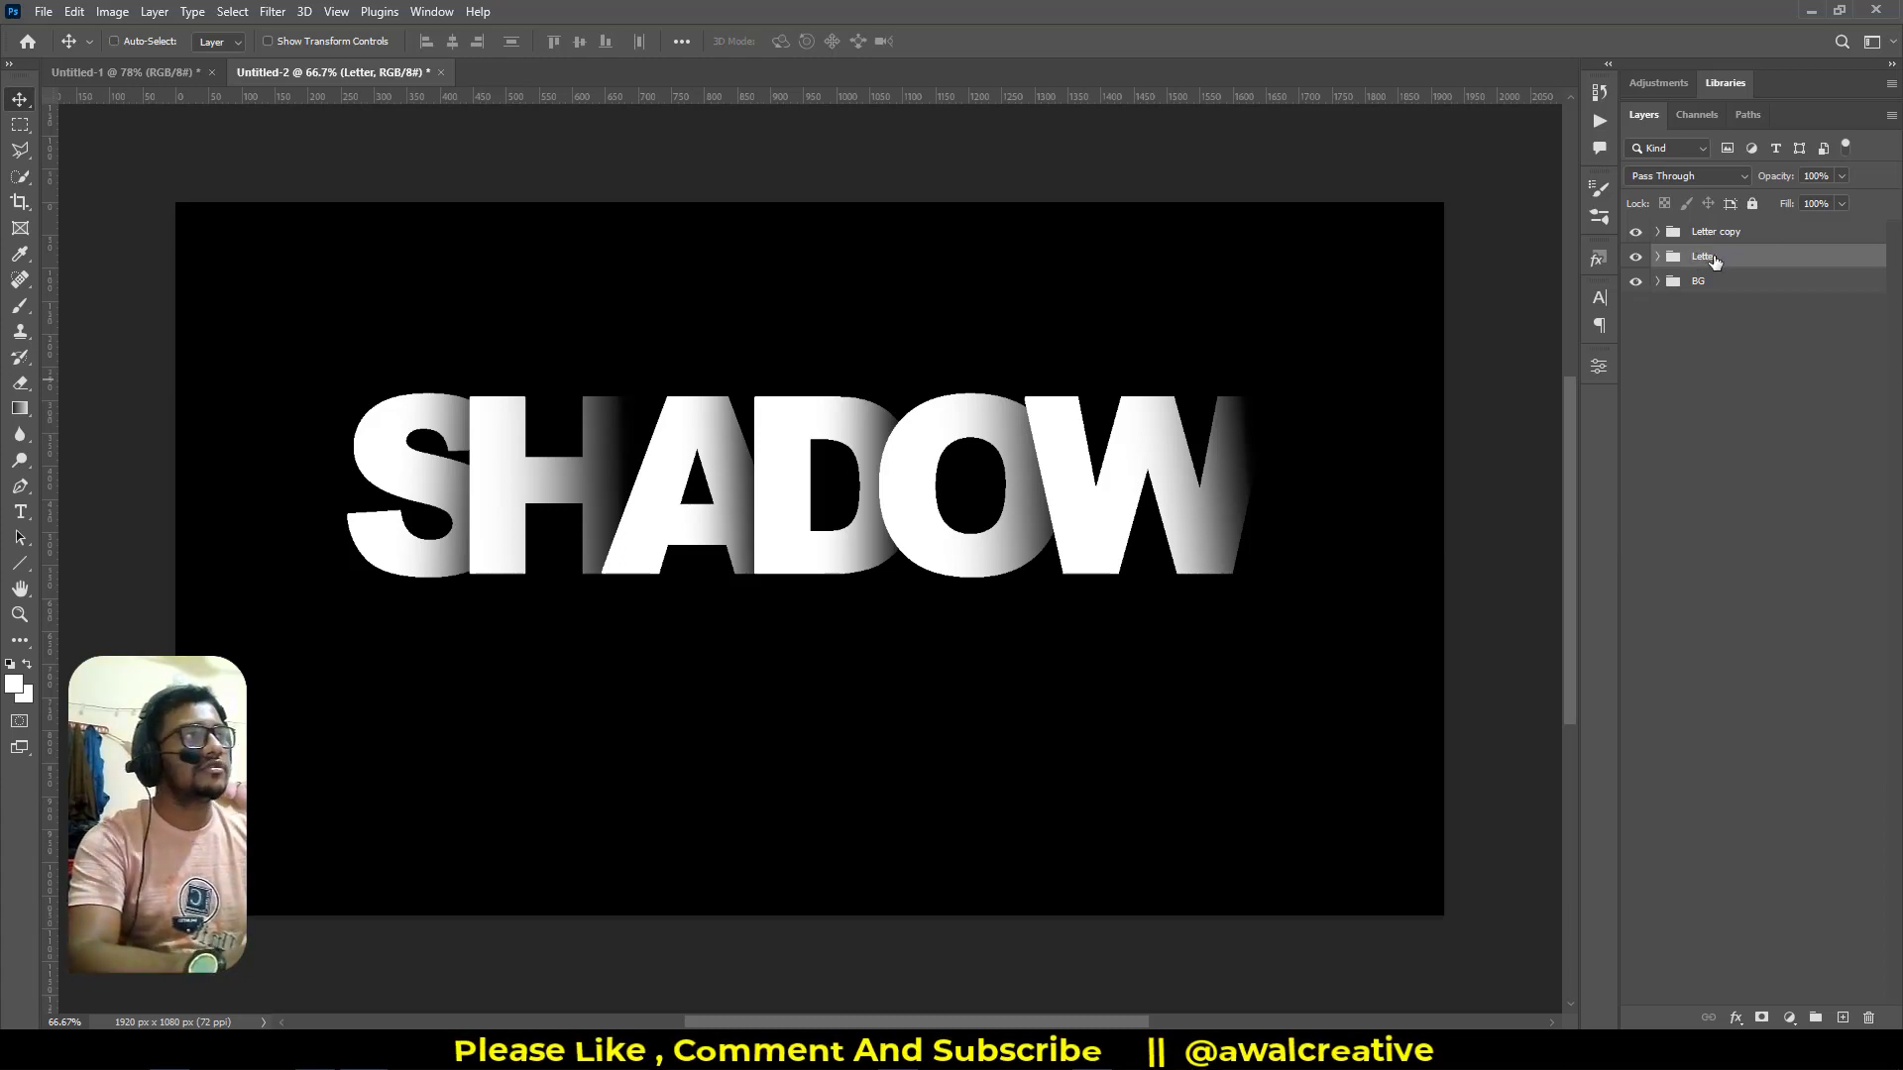
right_click(1714, 260)
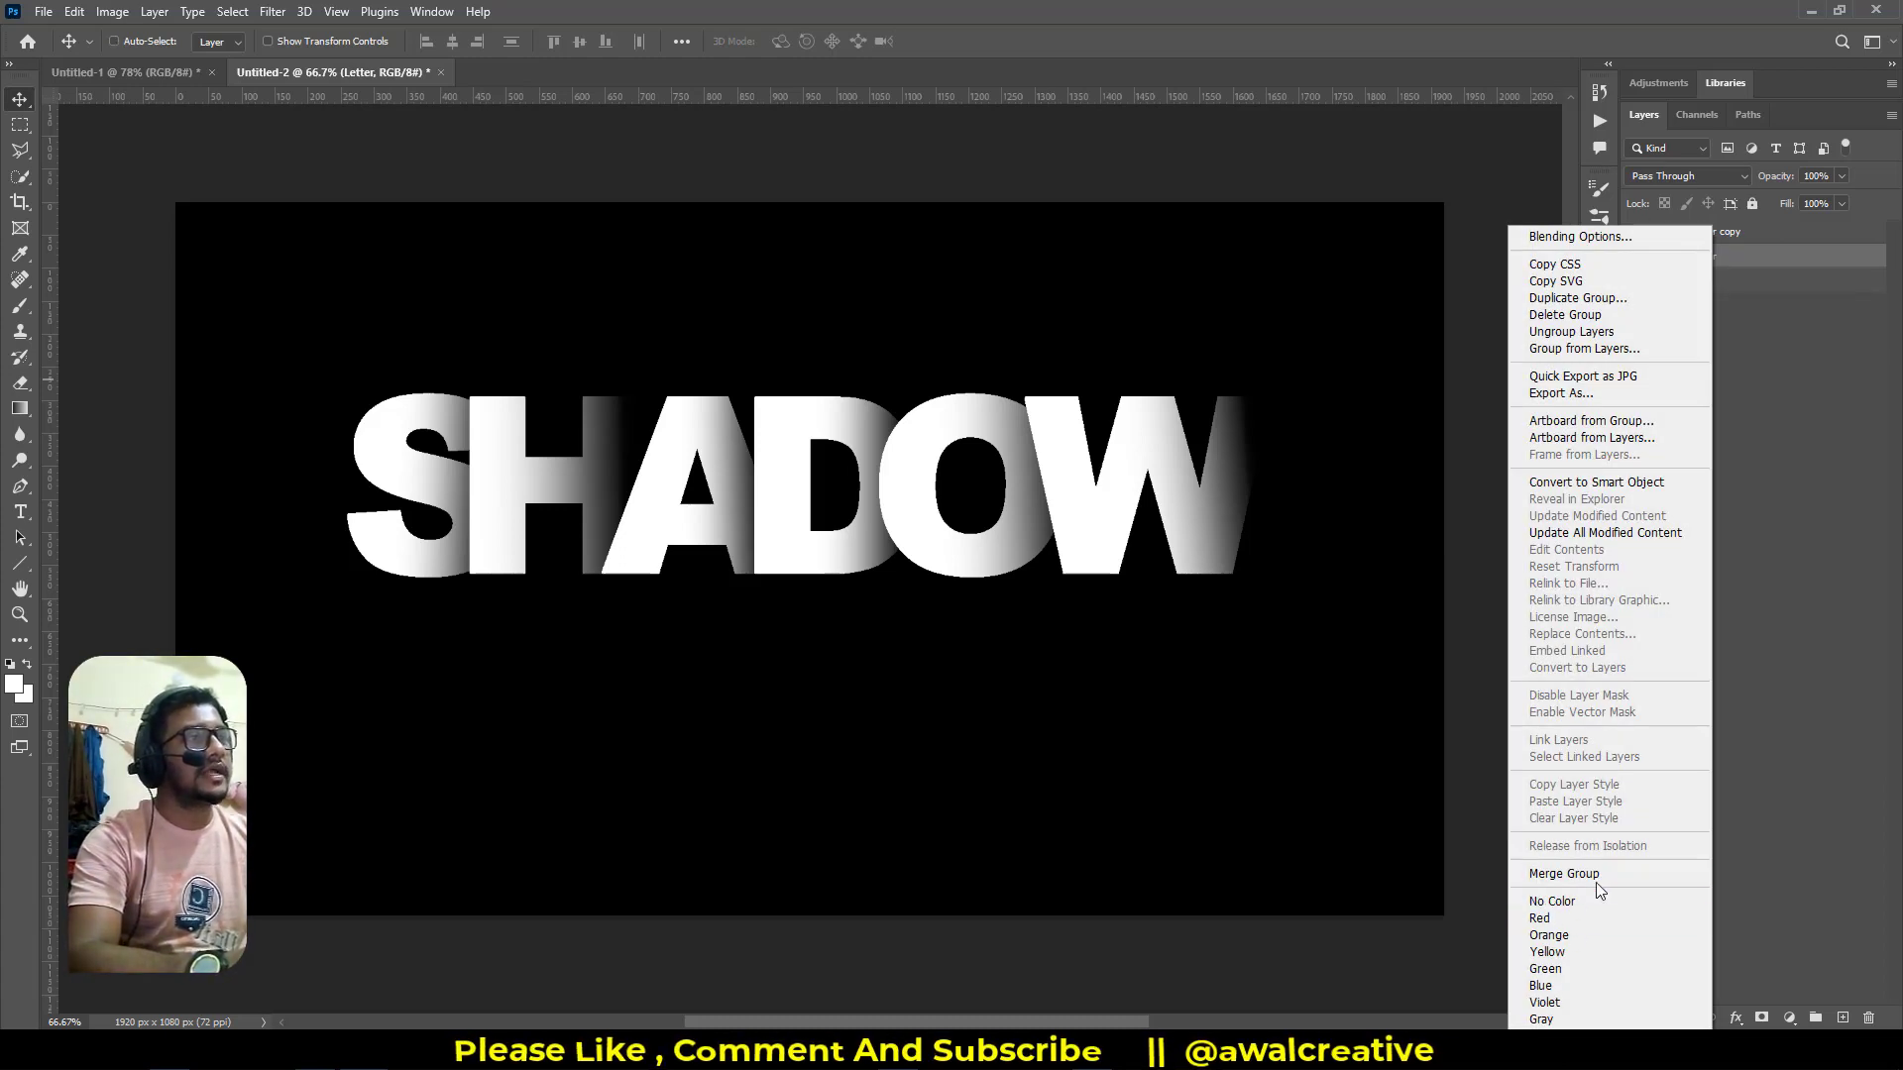
click(1602, 874)
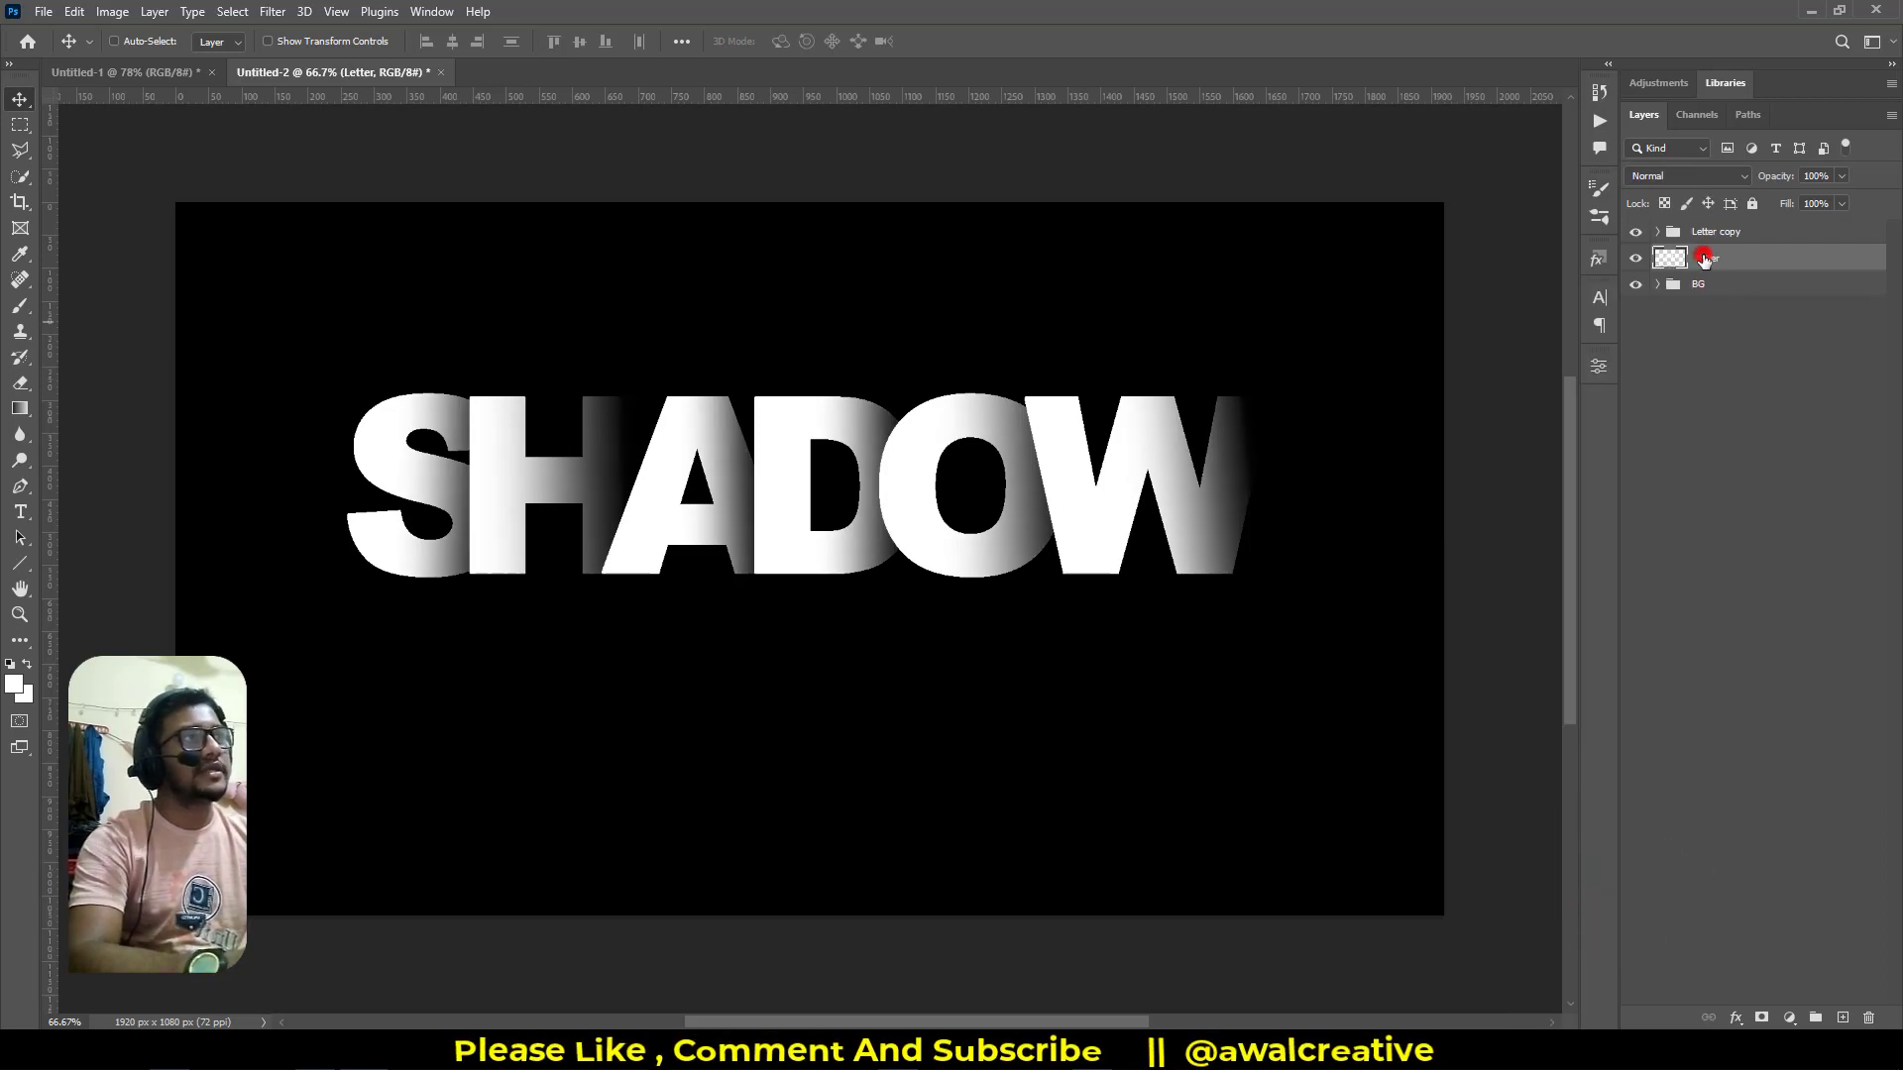
Flip the merged Letter layer vertically and move it 277 px down so it sits directly beneath the upright word
key(ctrl+t)
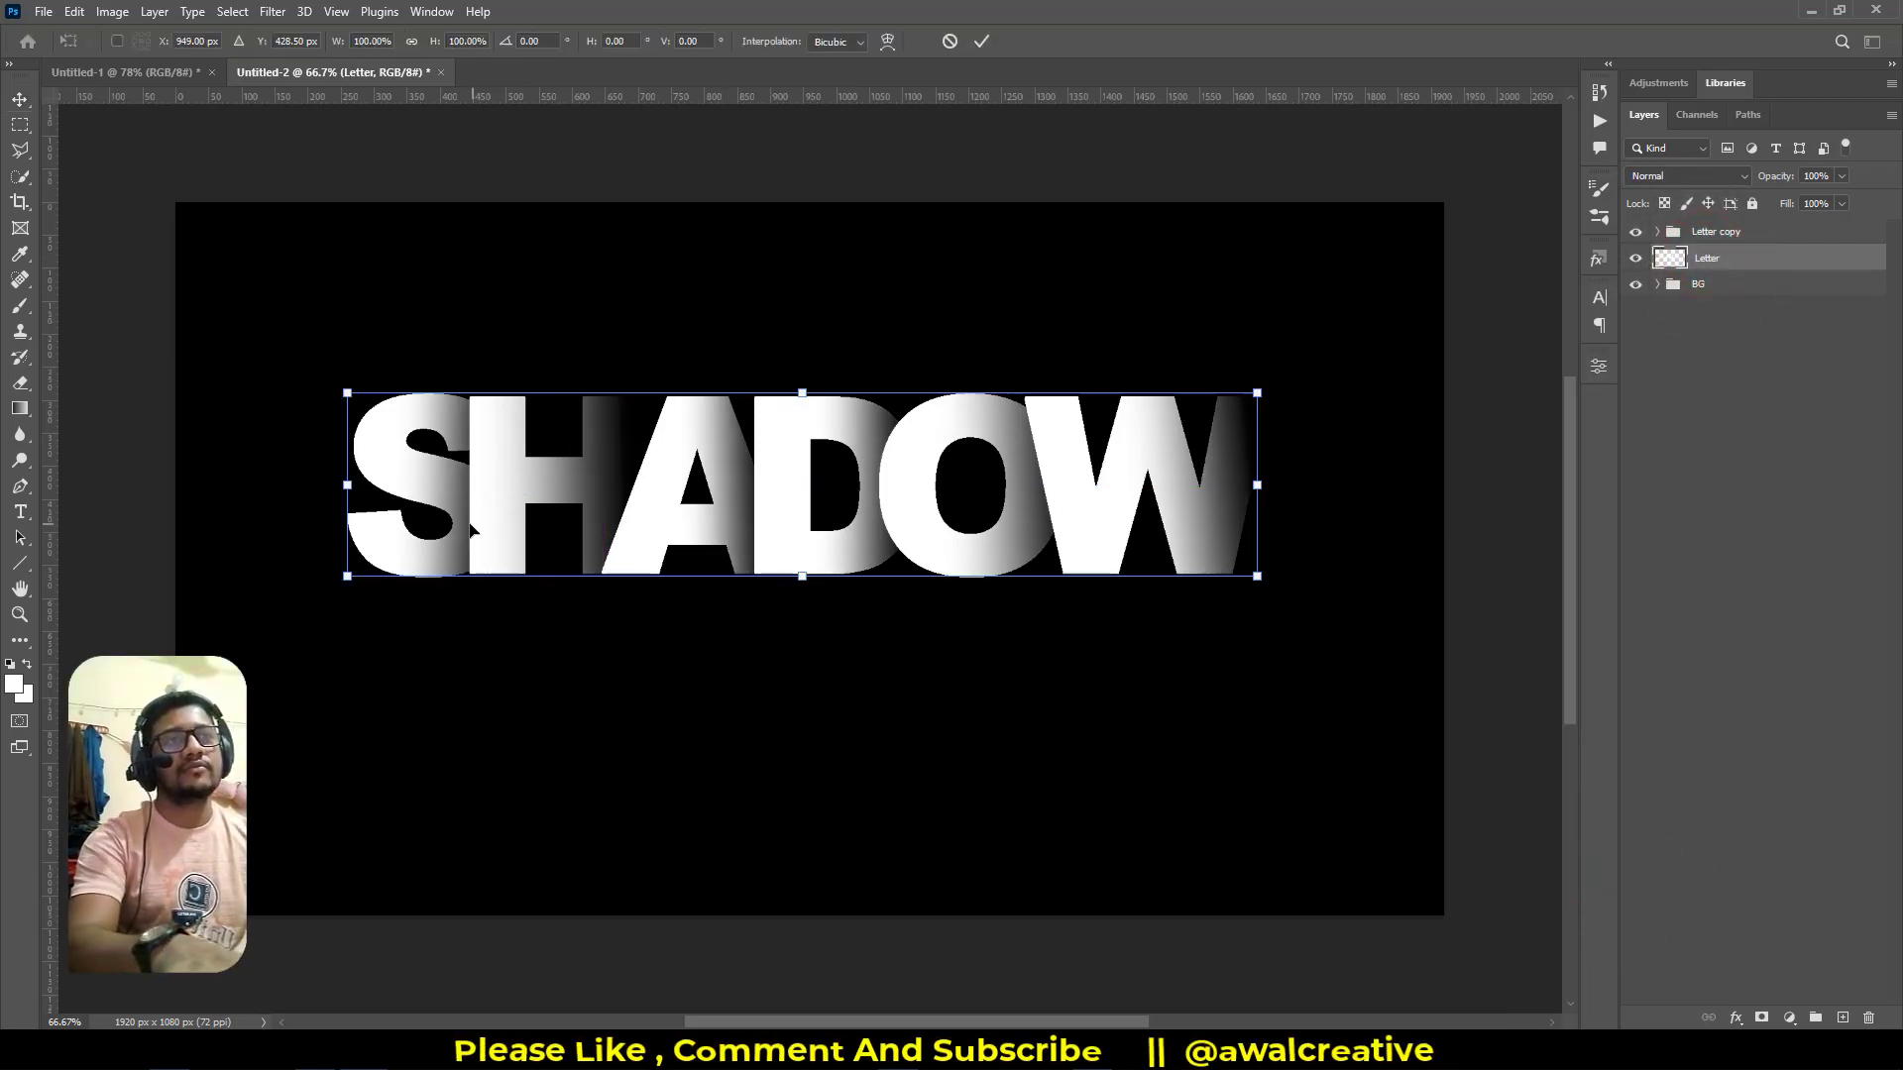
right_click(804, 394)
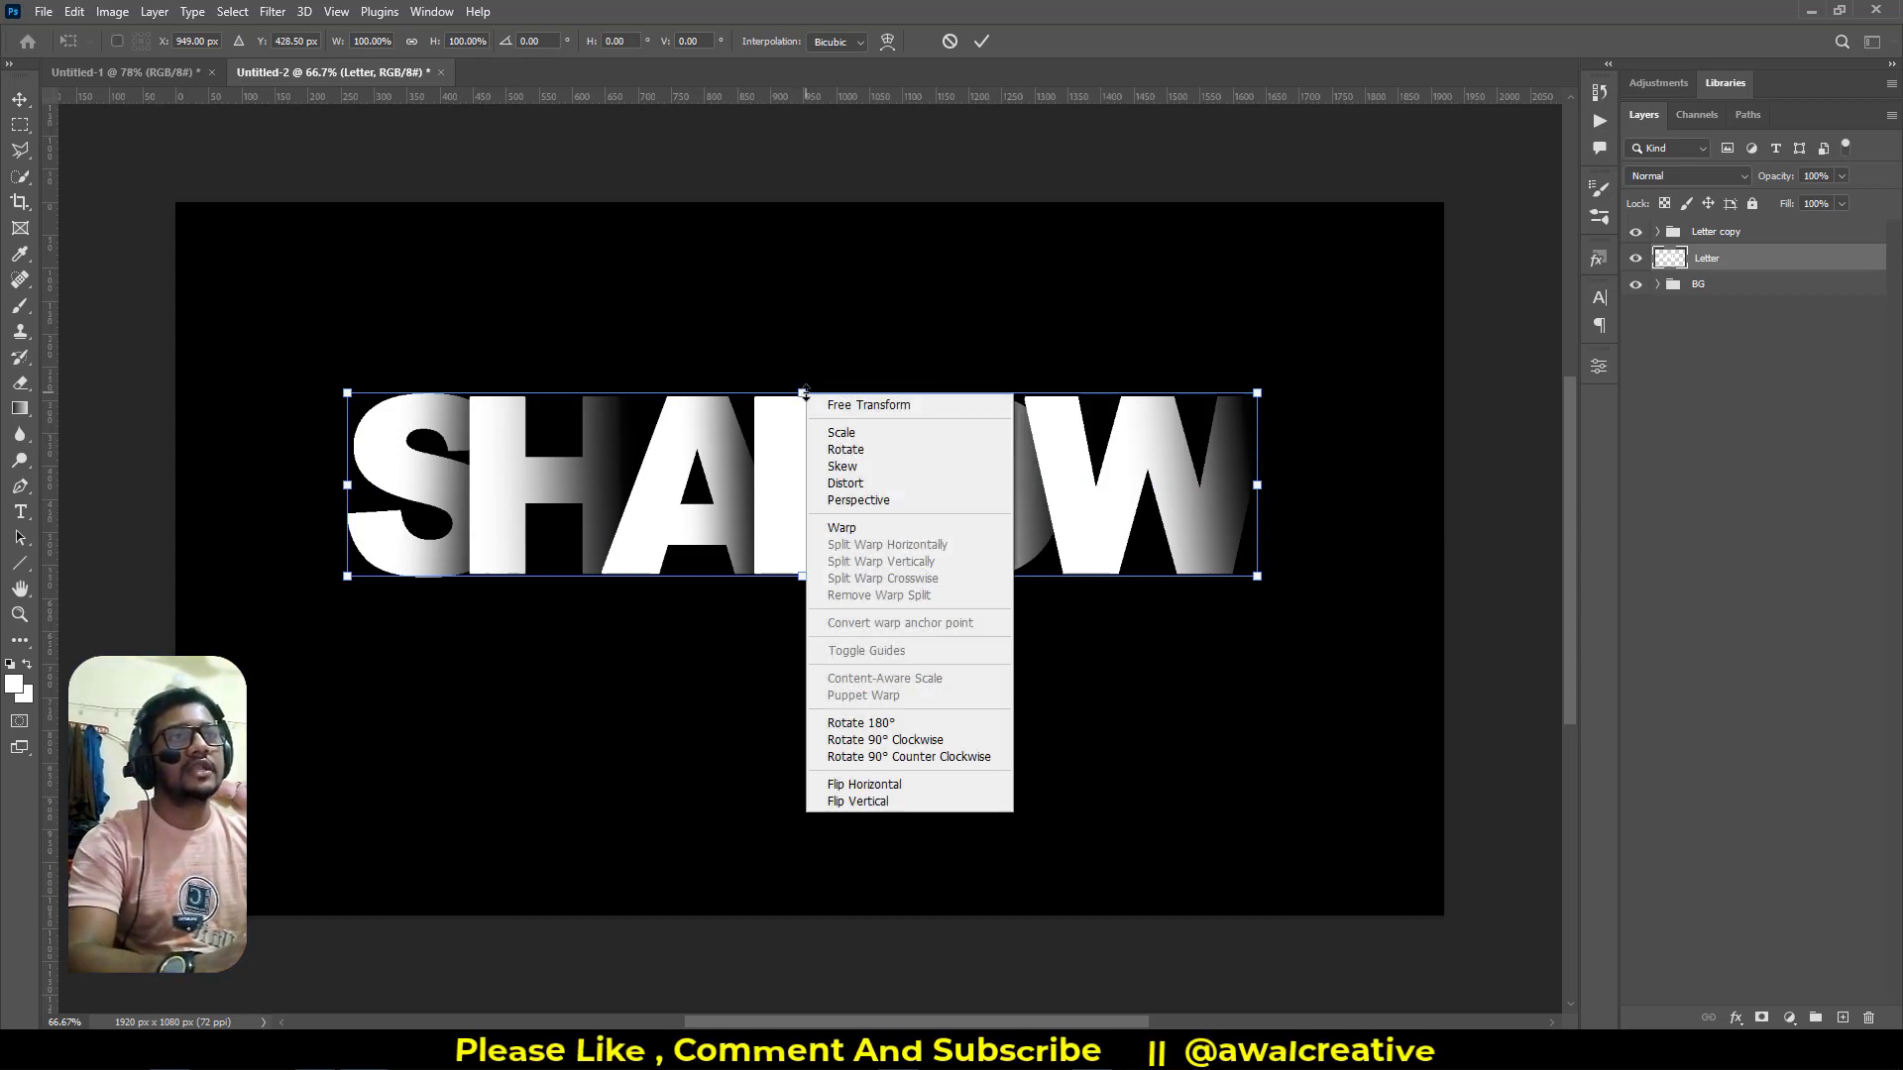
click(898, 804)
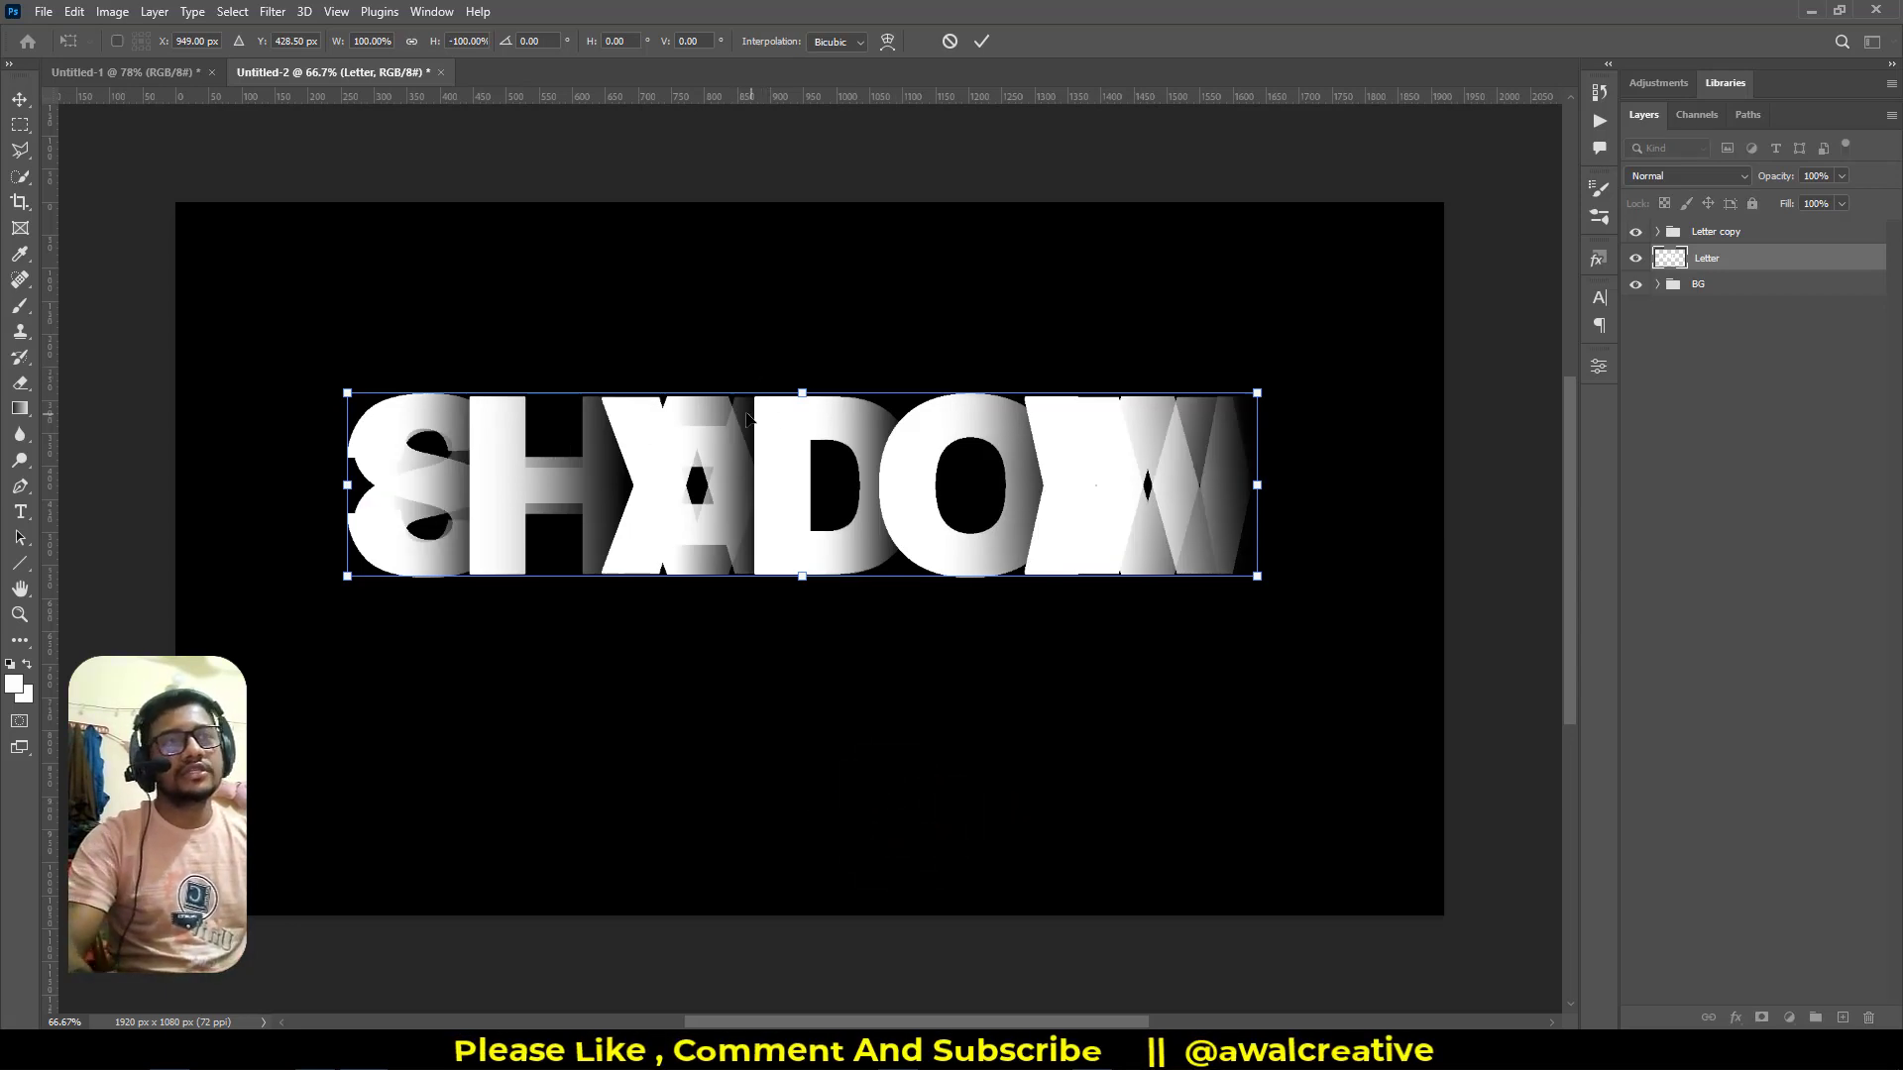
drag(726, 436, 722, 616)
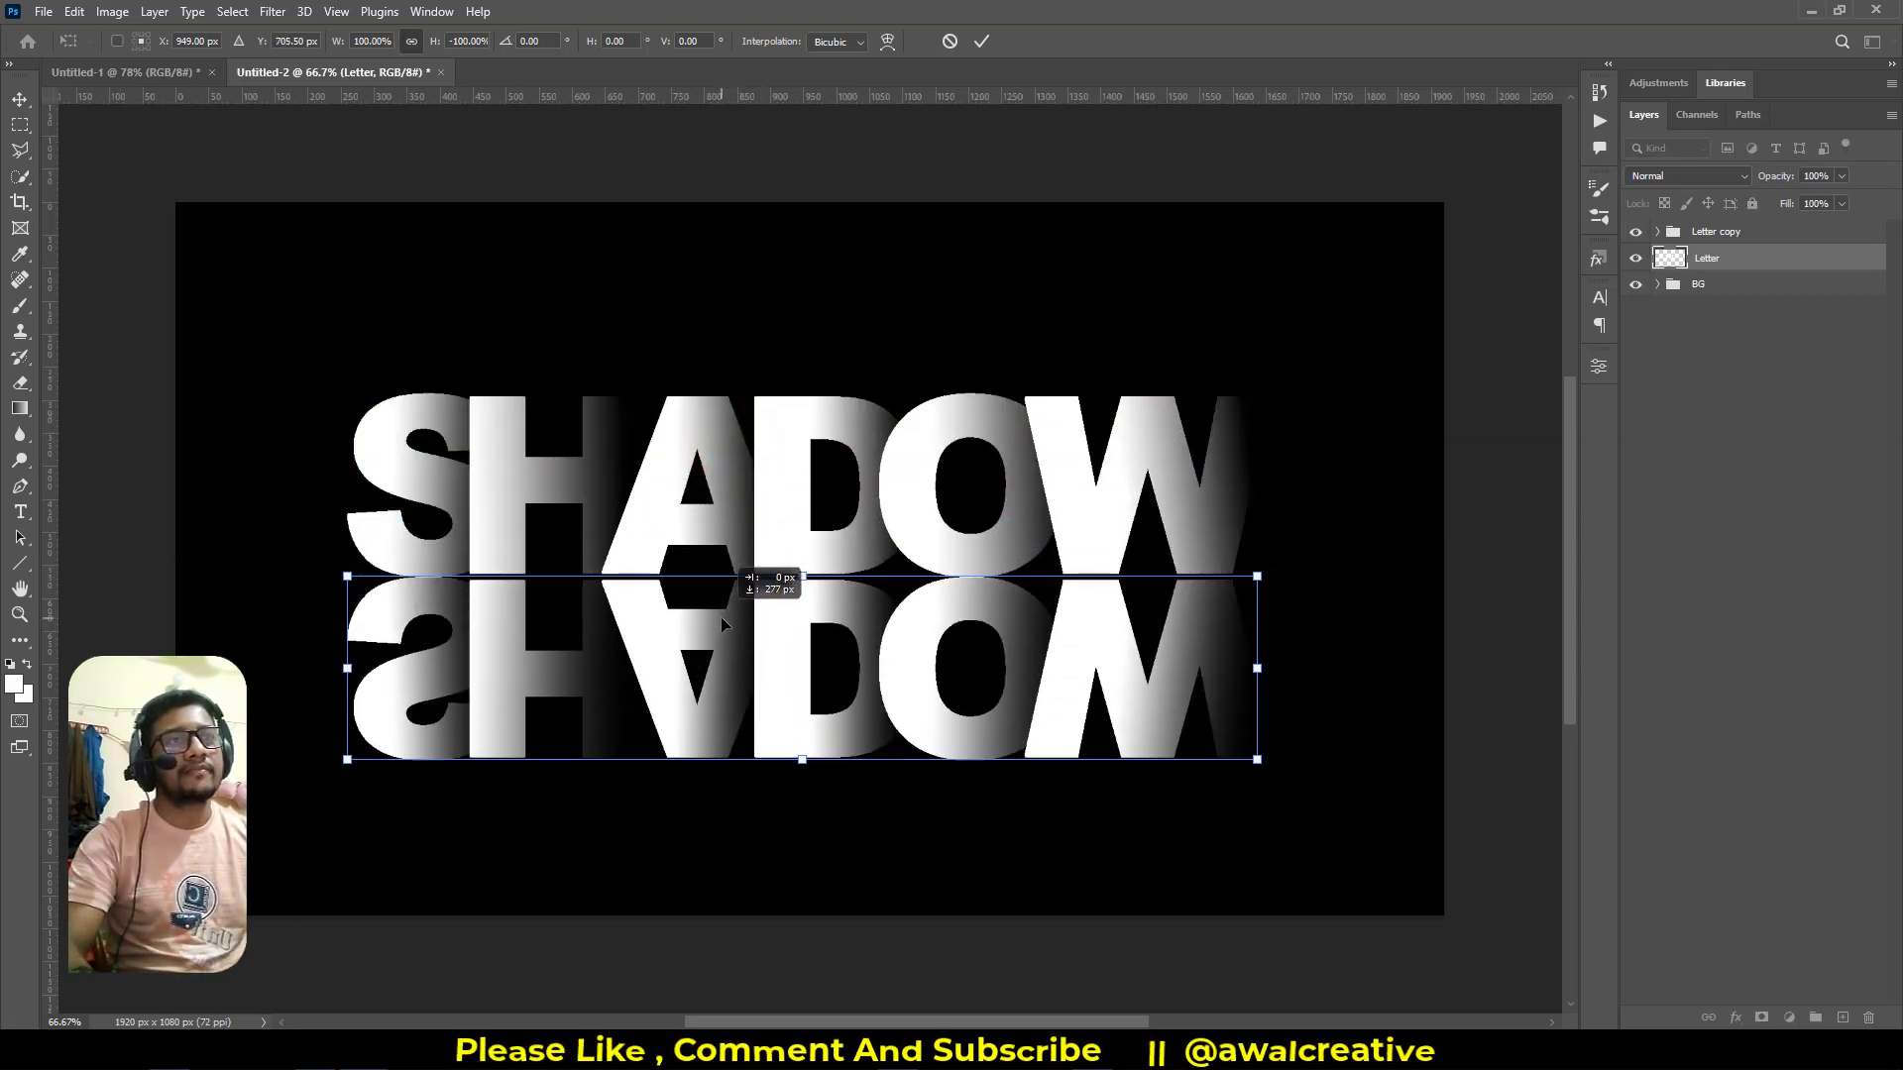
click(979, 41)
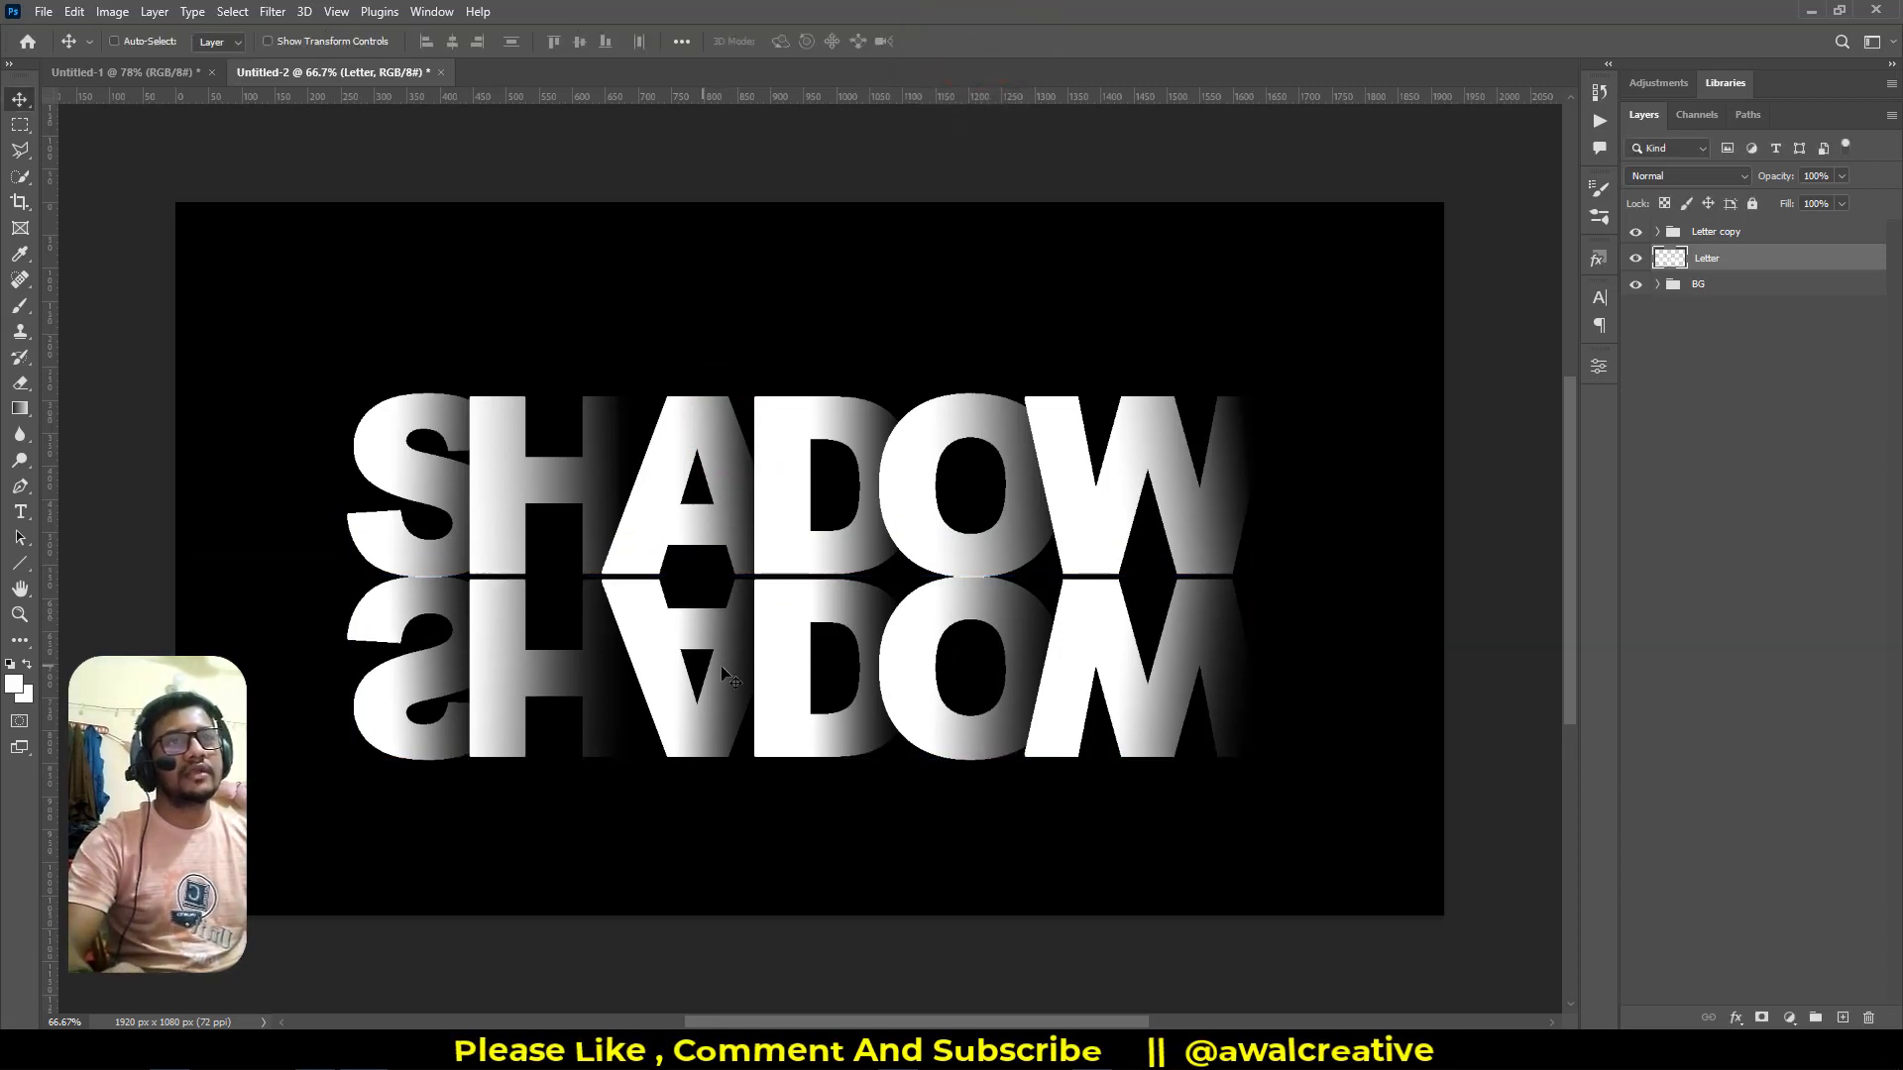
Nudge the flipped Letter layer down to leave a small gap below the upright word
key(Down)
key(Down)
key(Down)
key(Down)
key(Down)
key(Down)
key(Down)
key(Down)
key(Down)
key(Down)
key(Down)
key(Down)
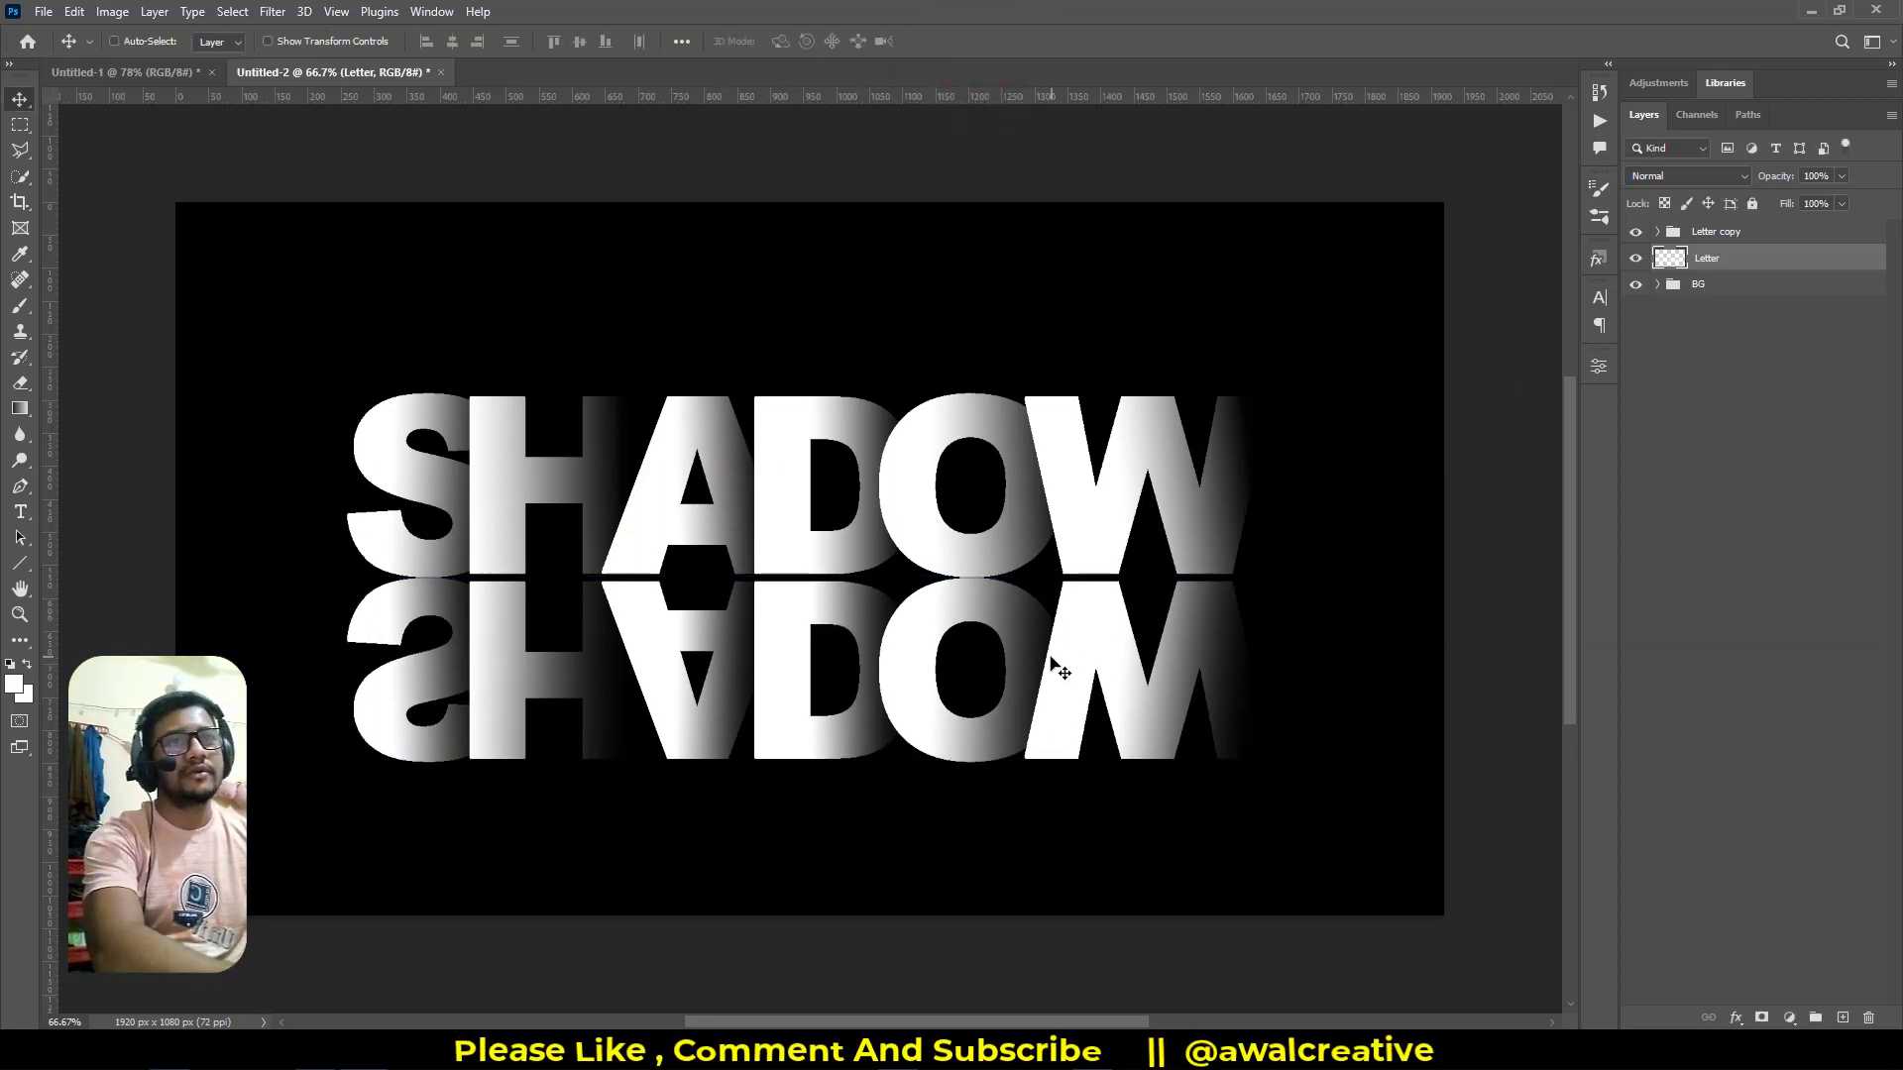
key(Down)
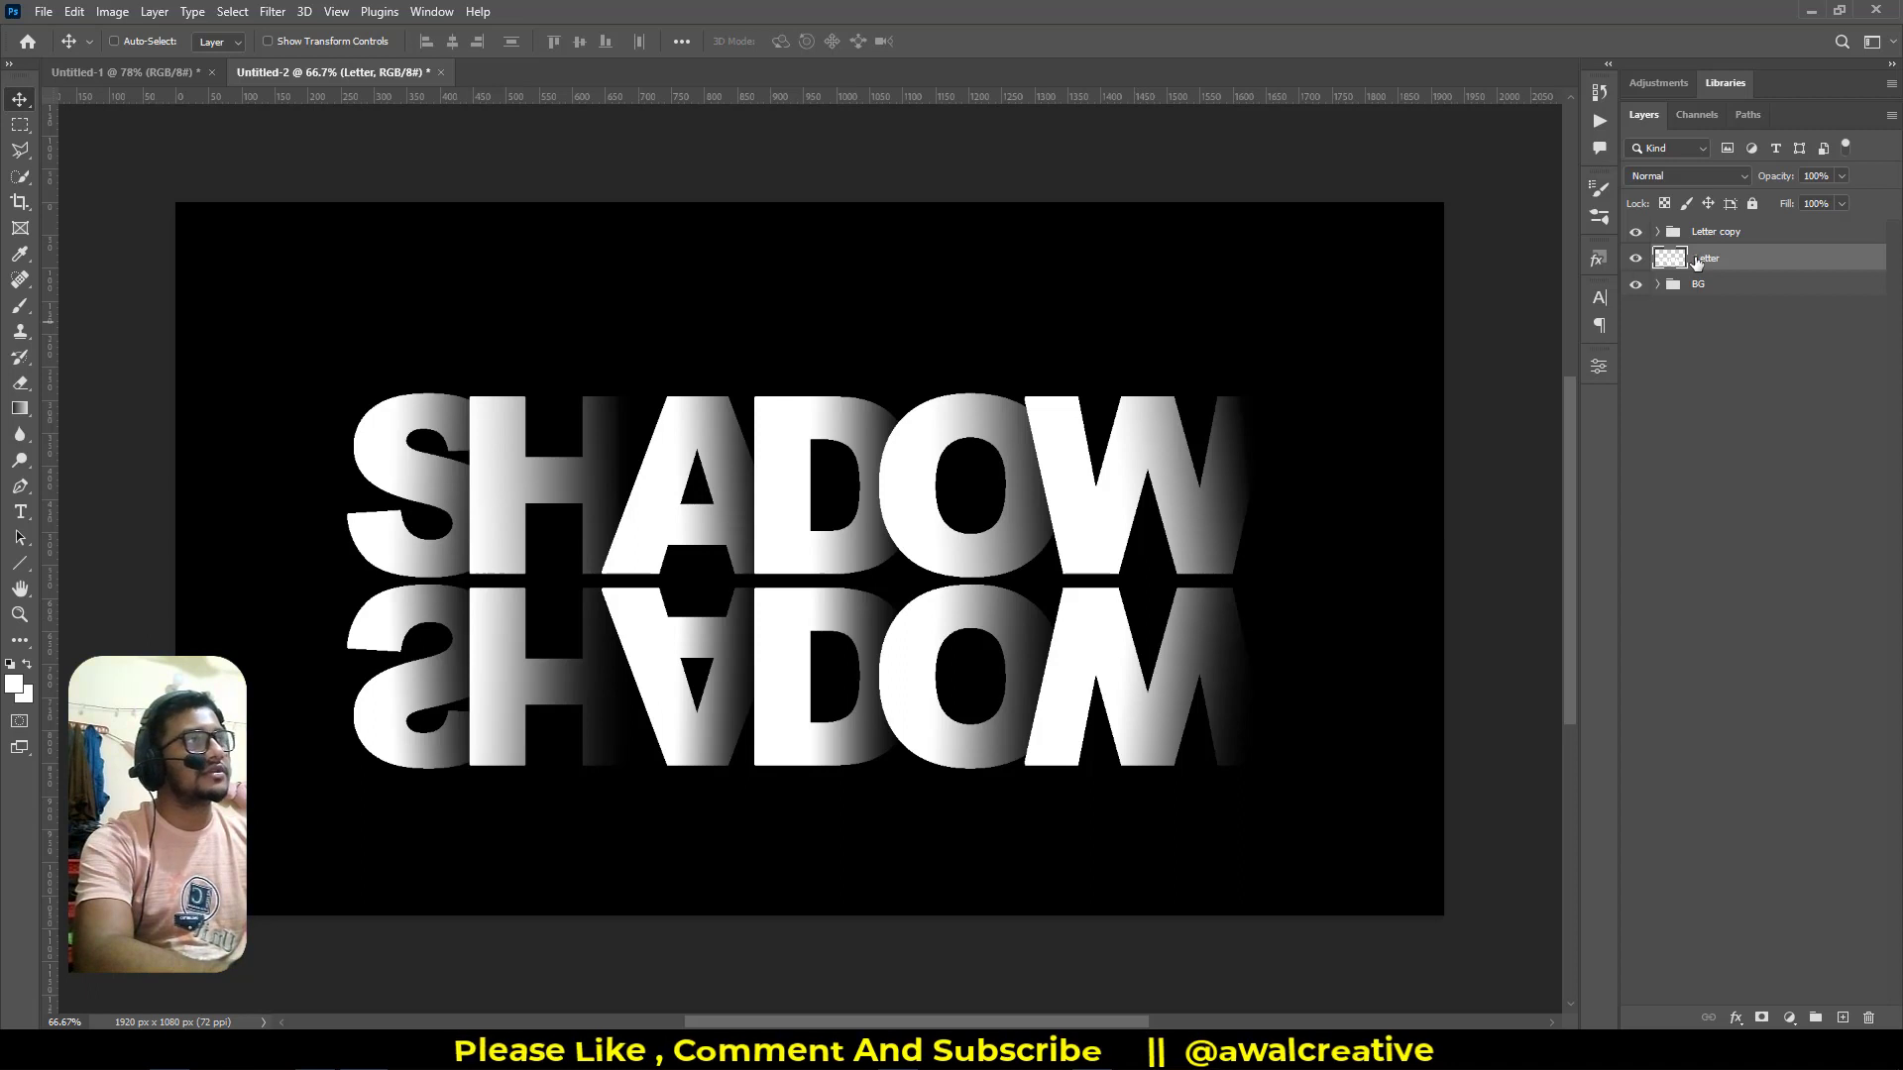
Add a layer mask to the flipped Letter layer and fade its lower part with a vertical black-to-white linear gradient
click(1761, 1018)
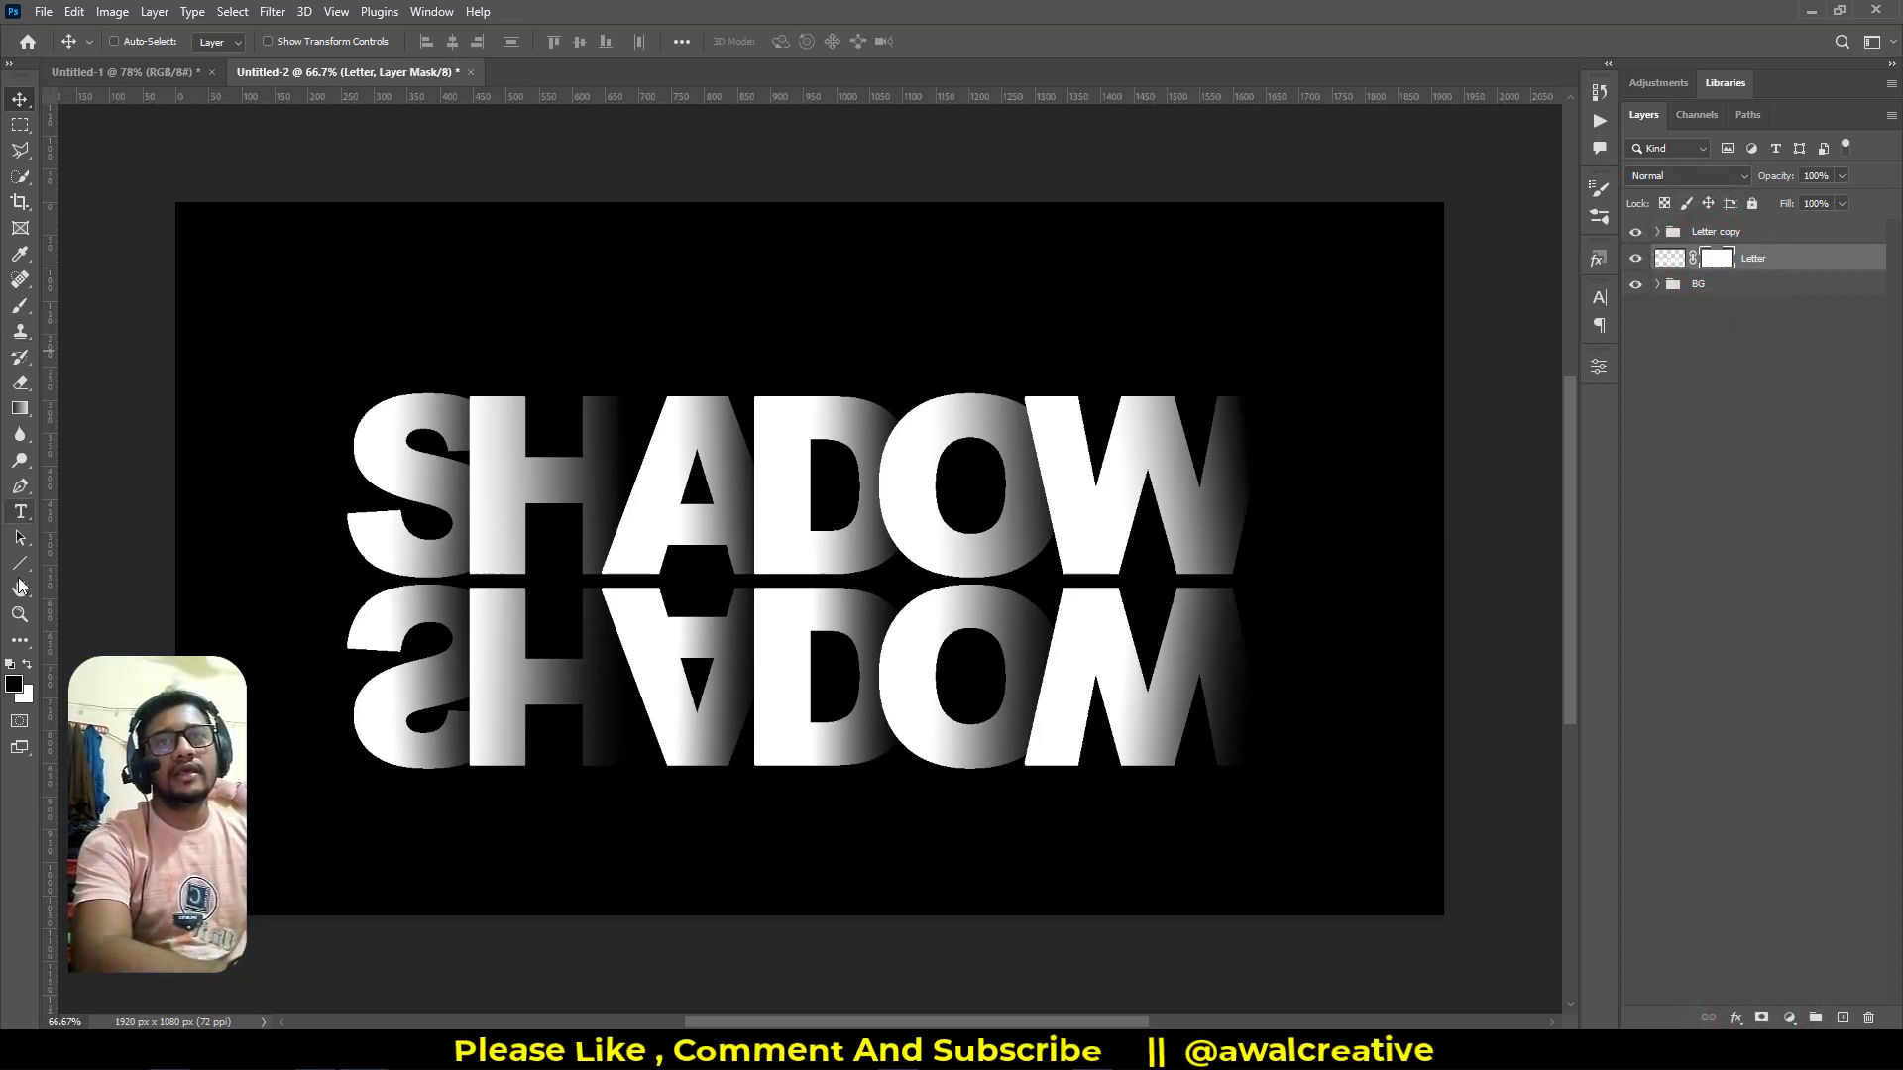
click(19, 410)
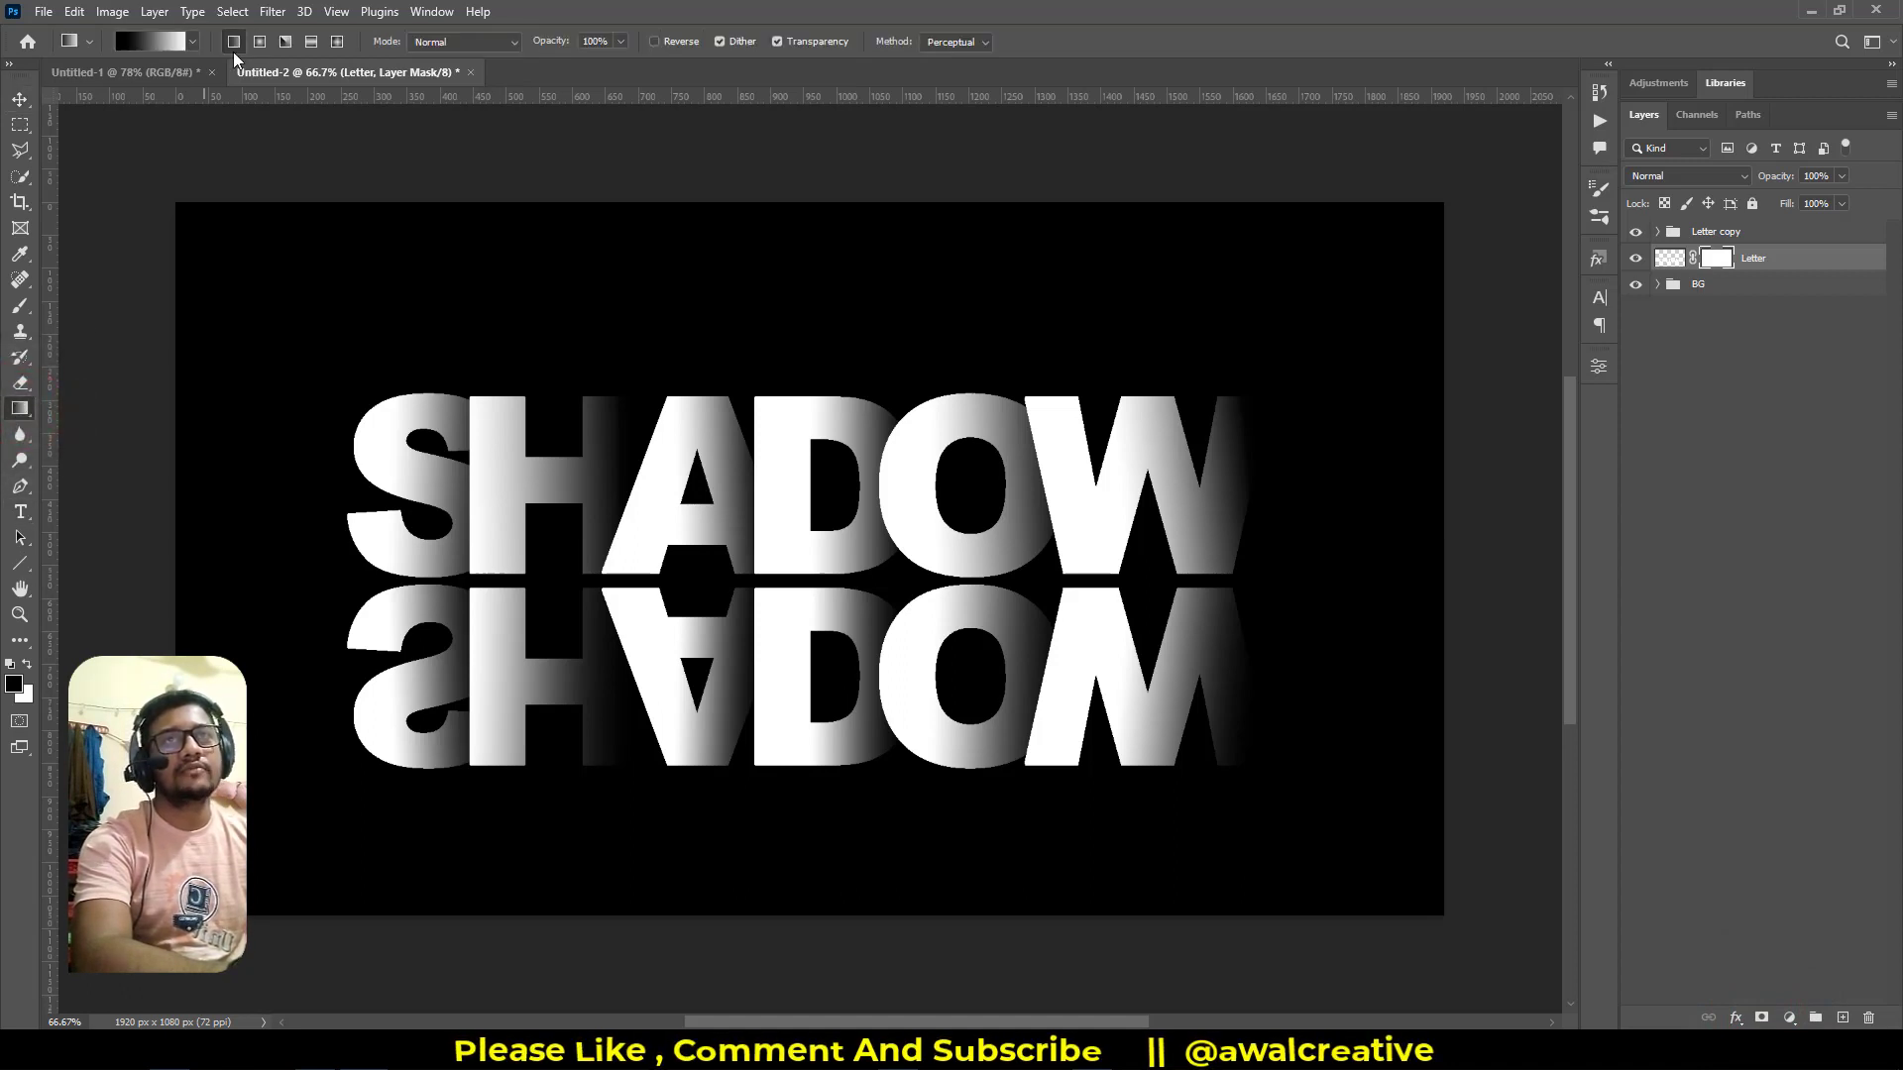
drag(808, 903, 805, 635)
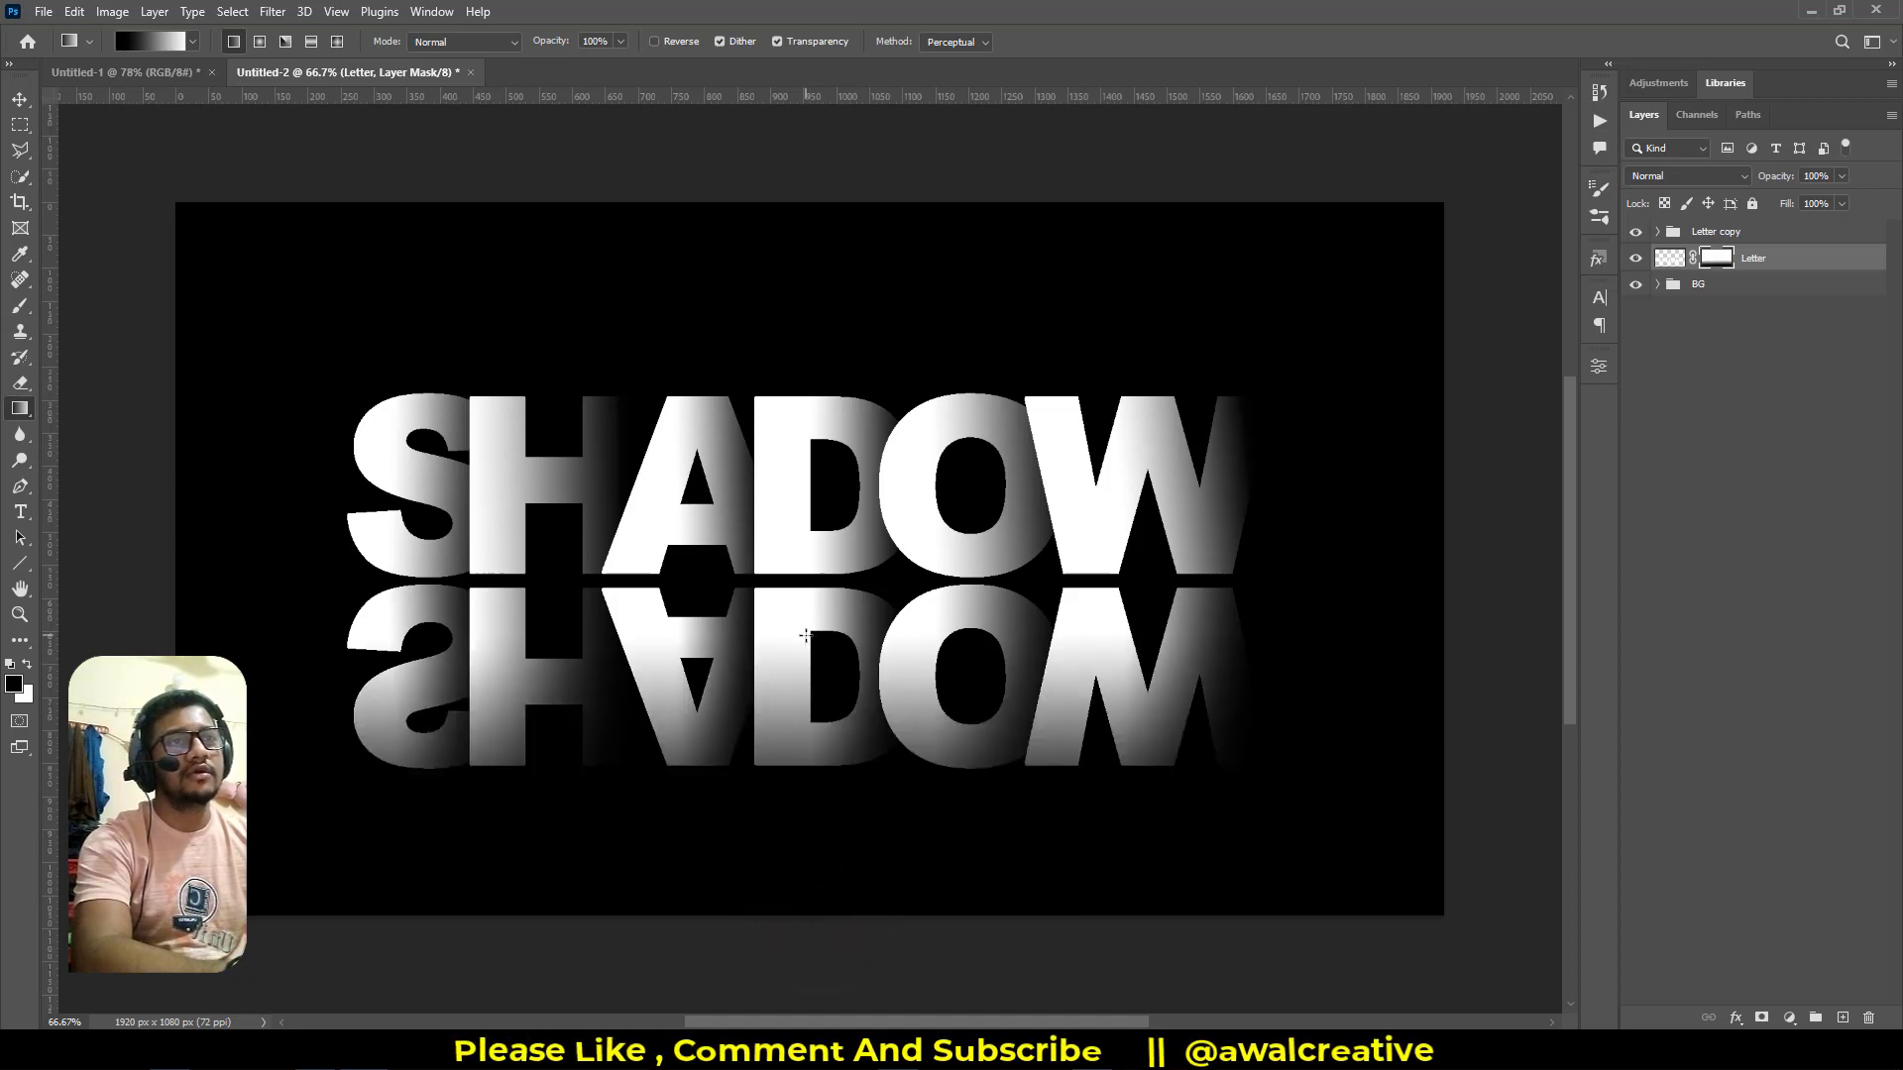
drag(810, 777, 820, 603)
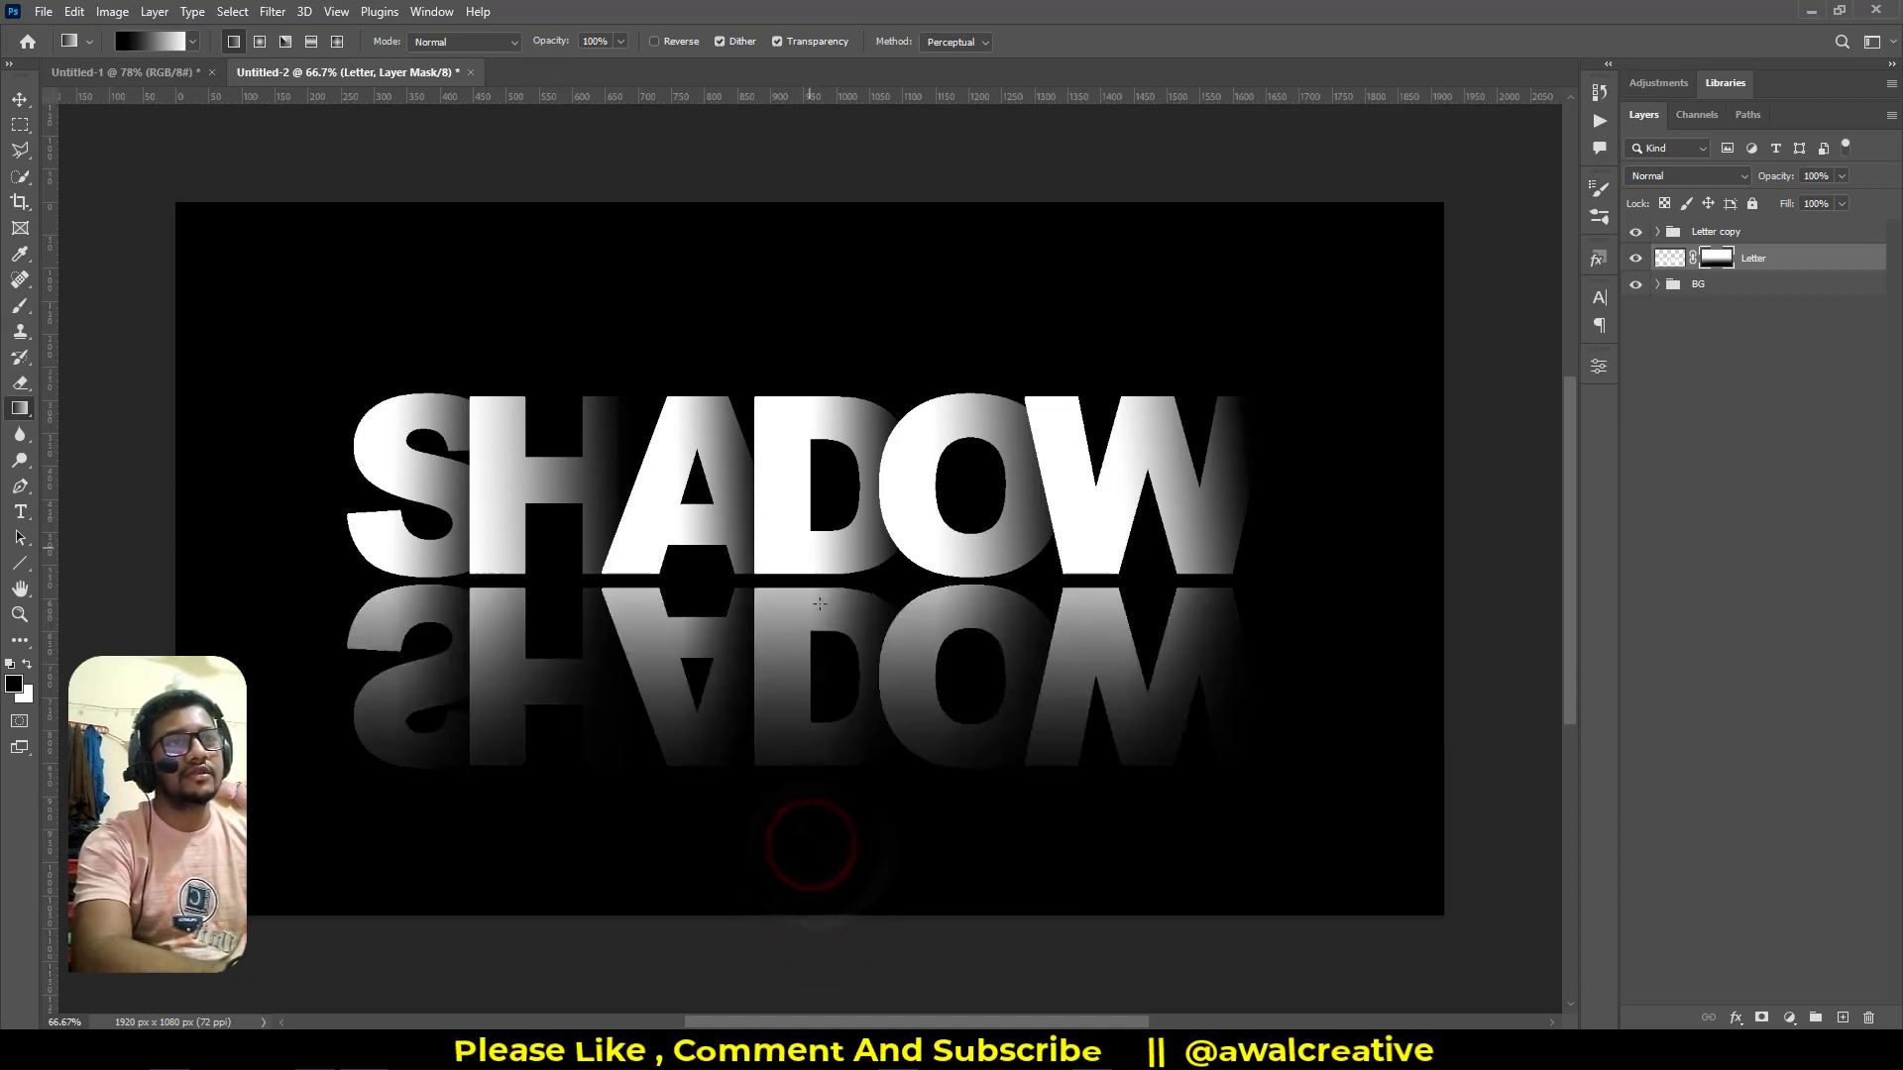
drag(826, 800, 815, 515)
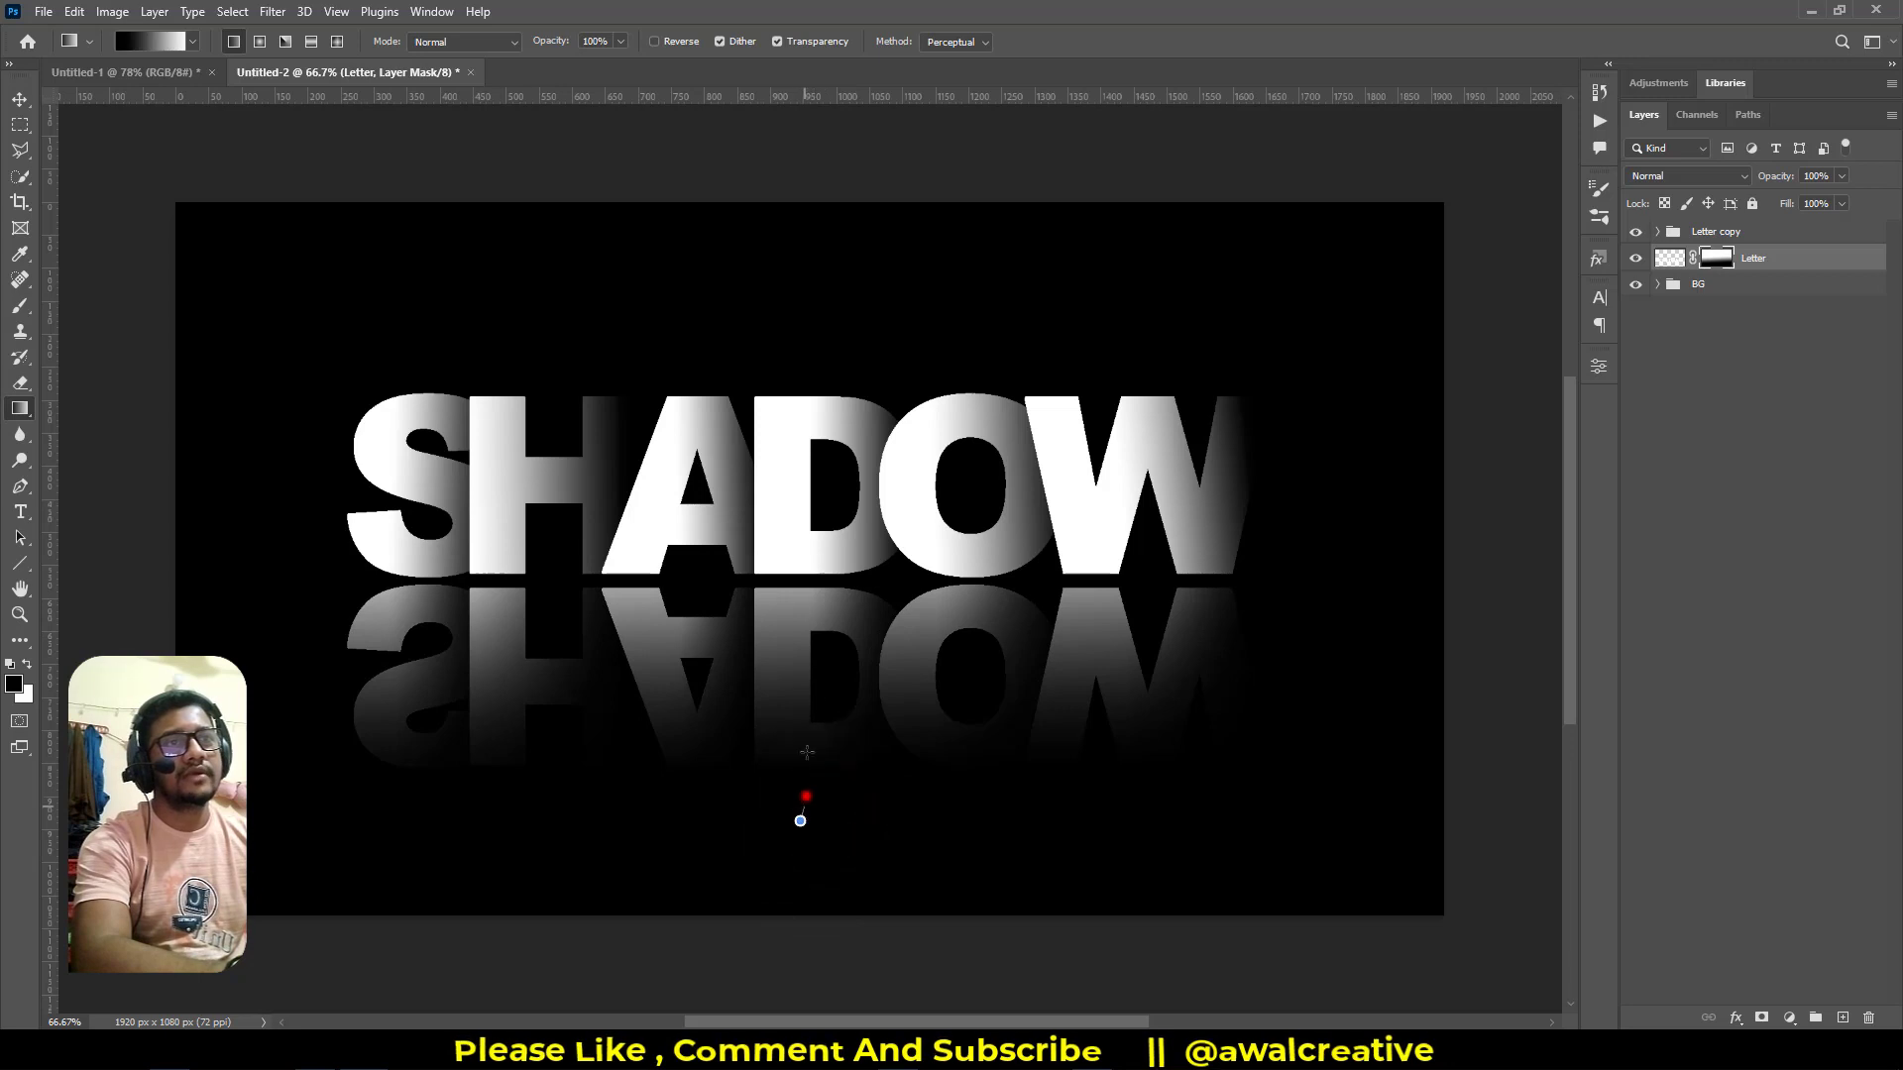
drag(801, 818, 821, 441)
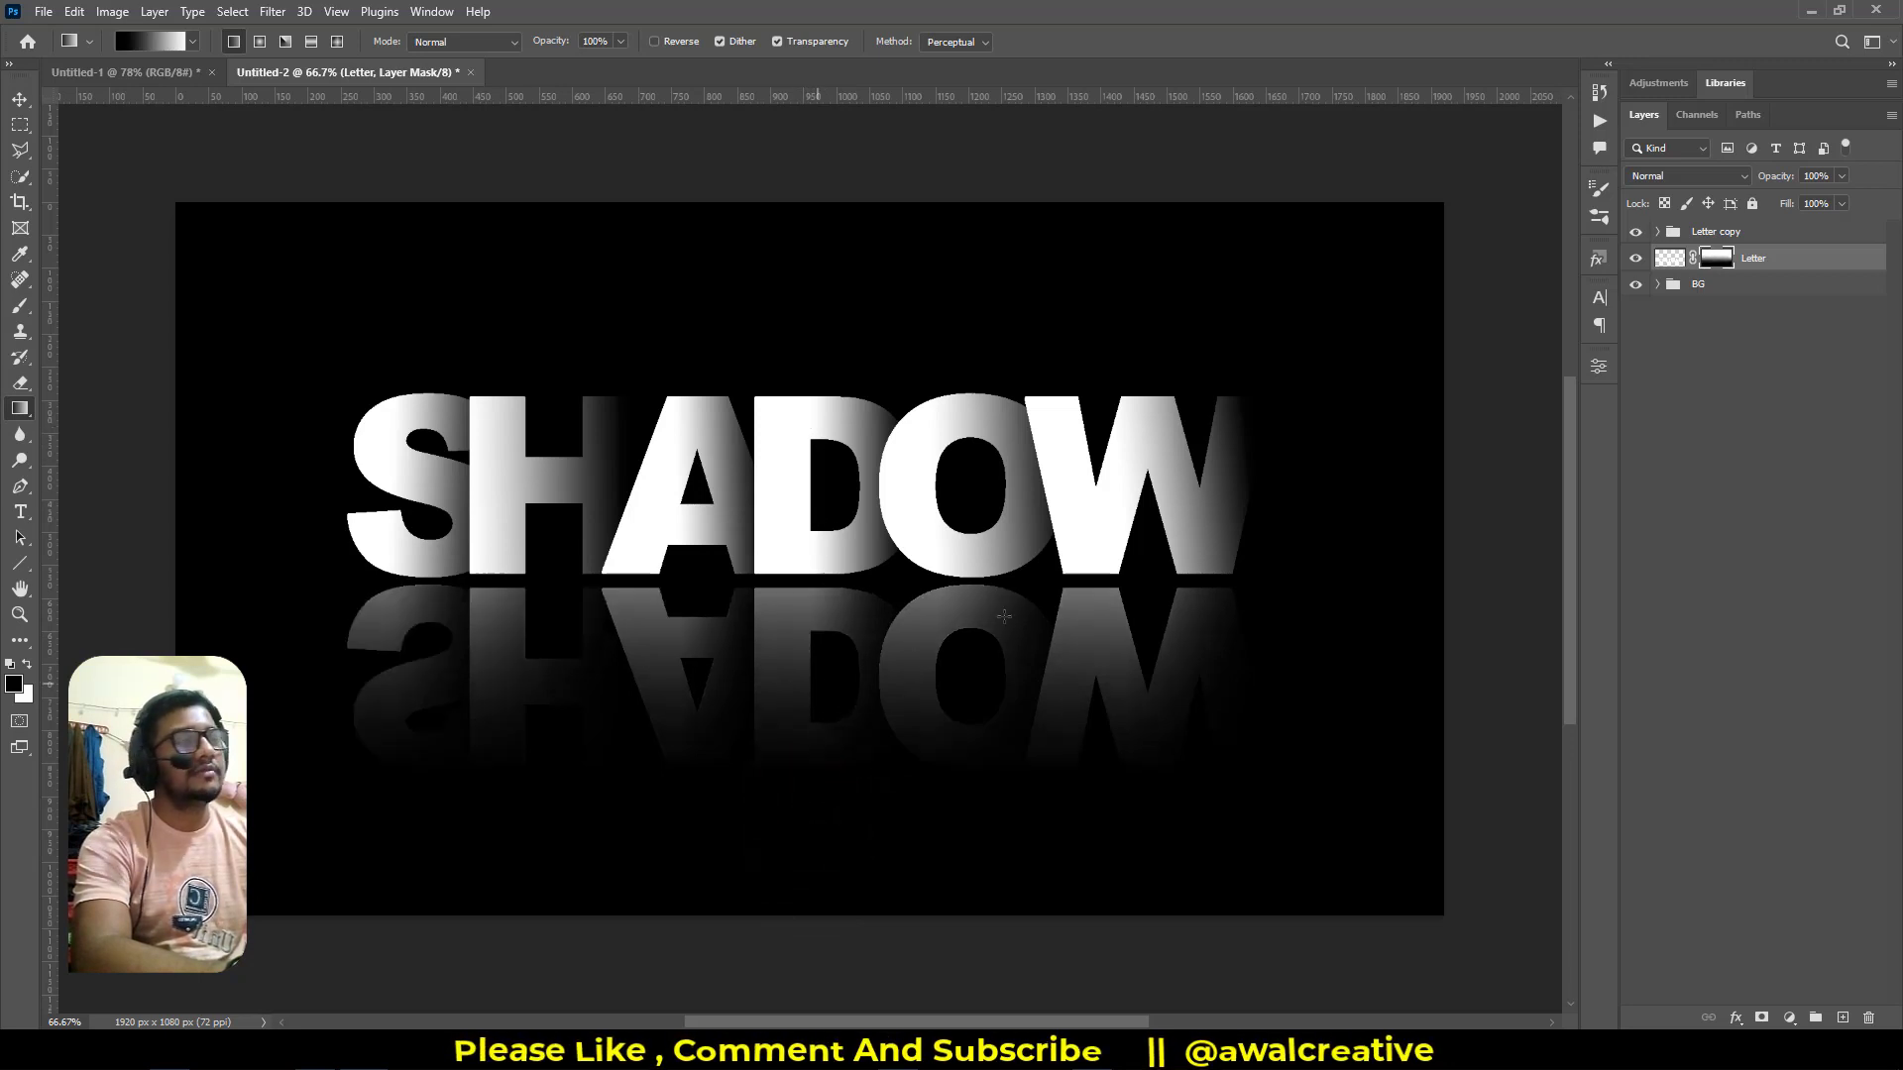
Lower the opacity of the flipped Letter layer to make the reflection fainter, and deselect the layer
click(1787, 268)
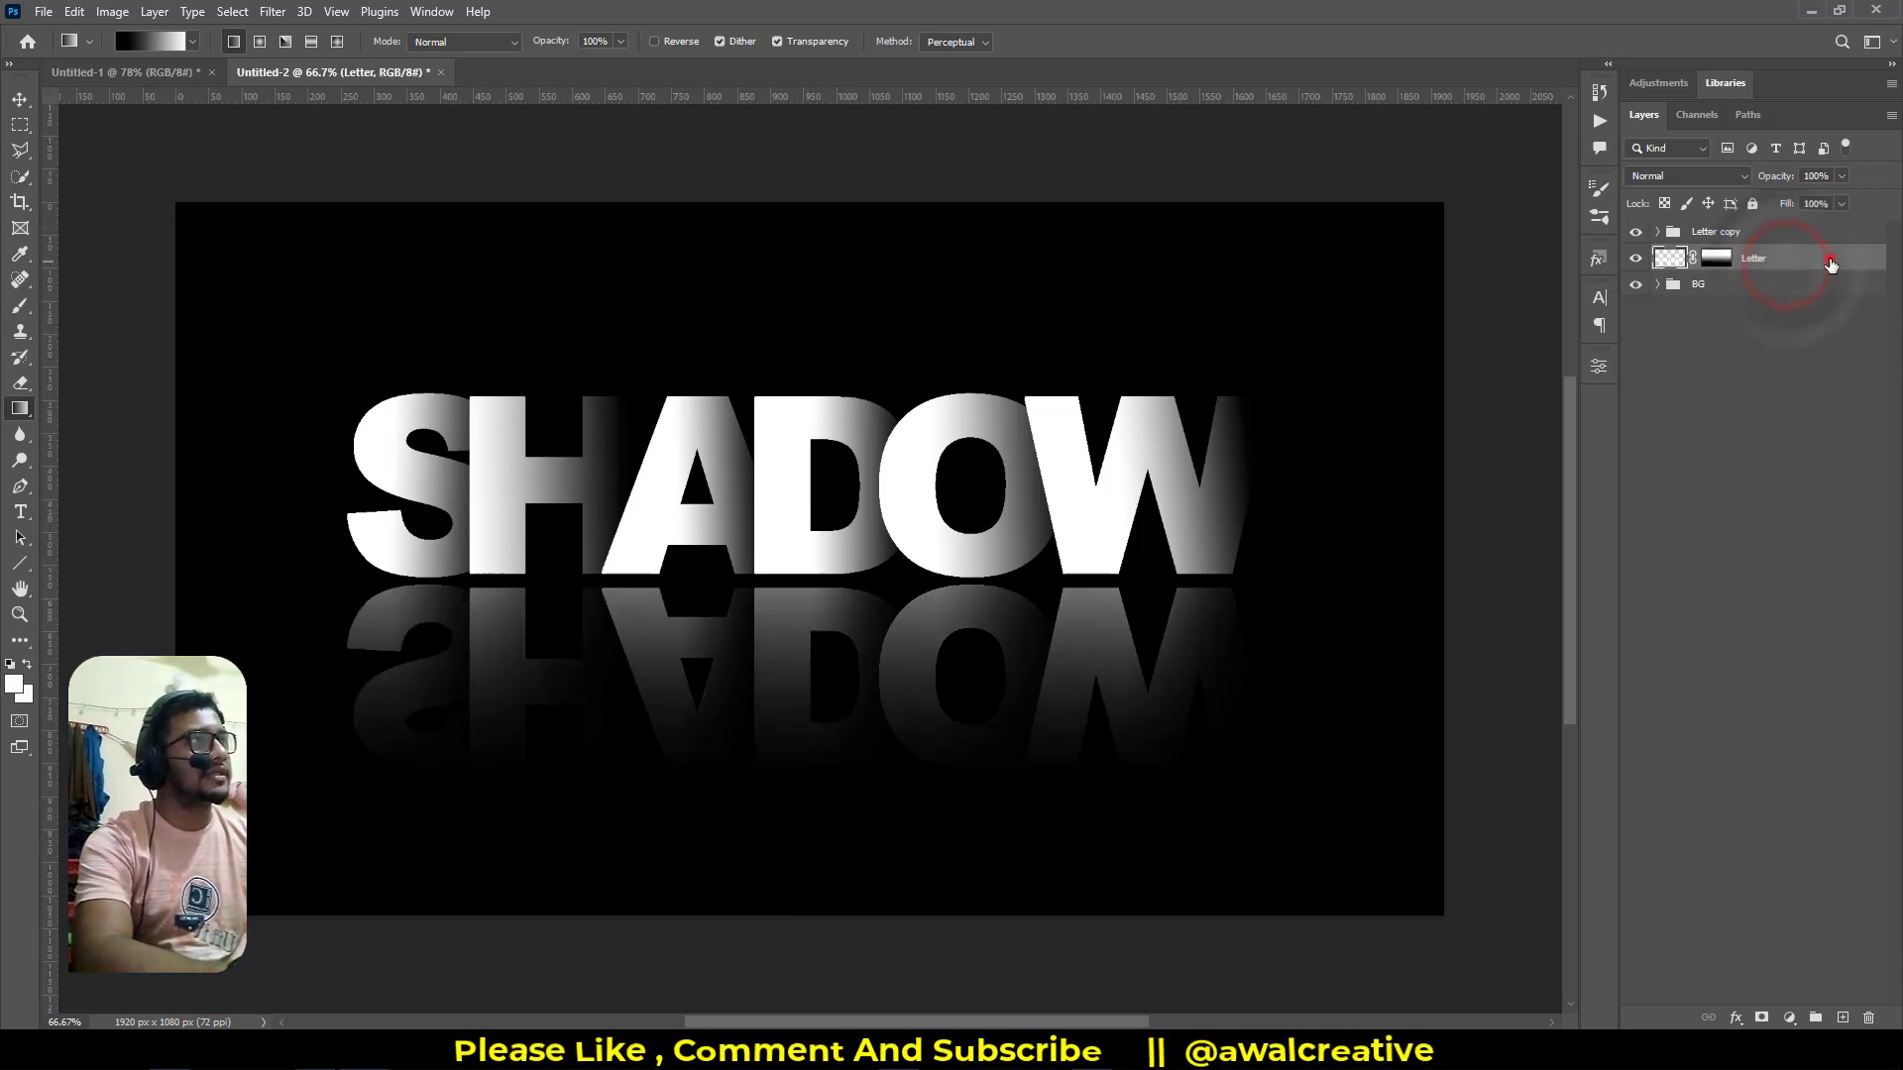
click(1840, 175)
drag(1798, 201, 1788, 200)
click(1784, 616)
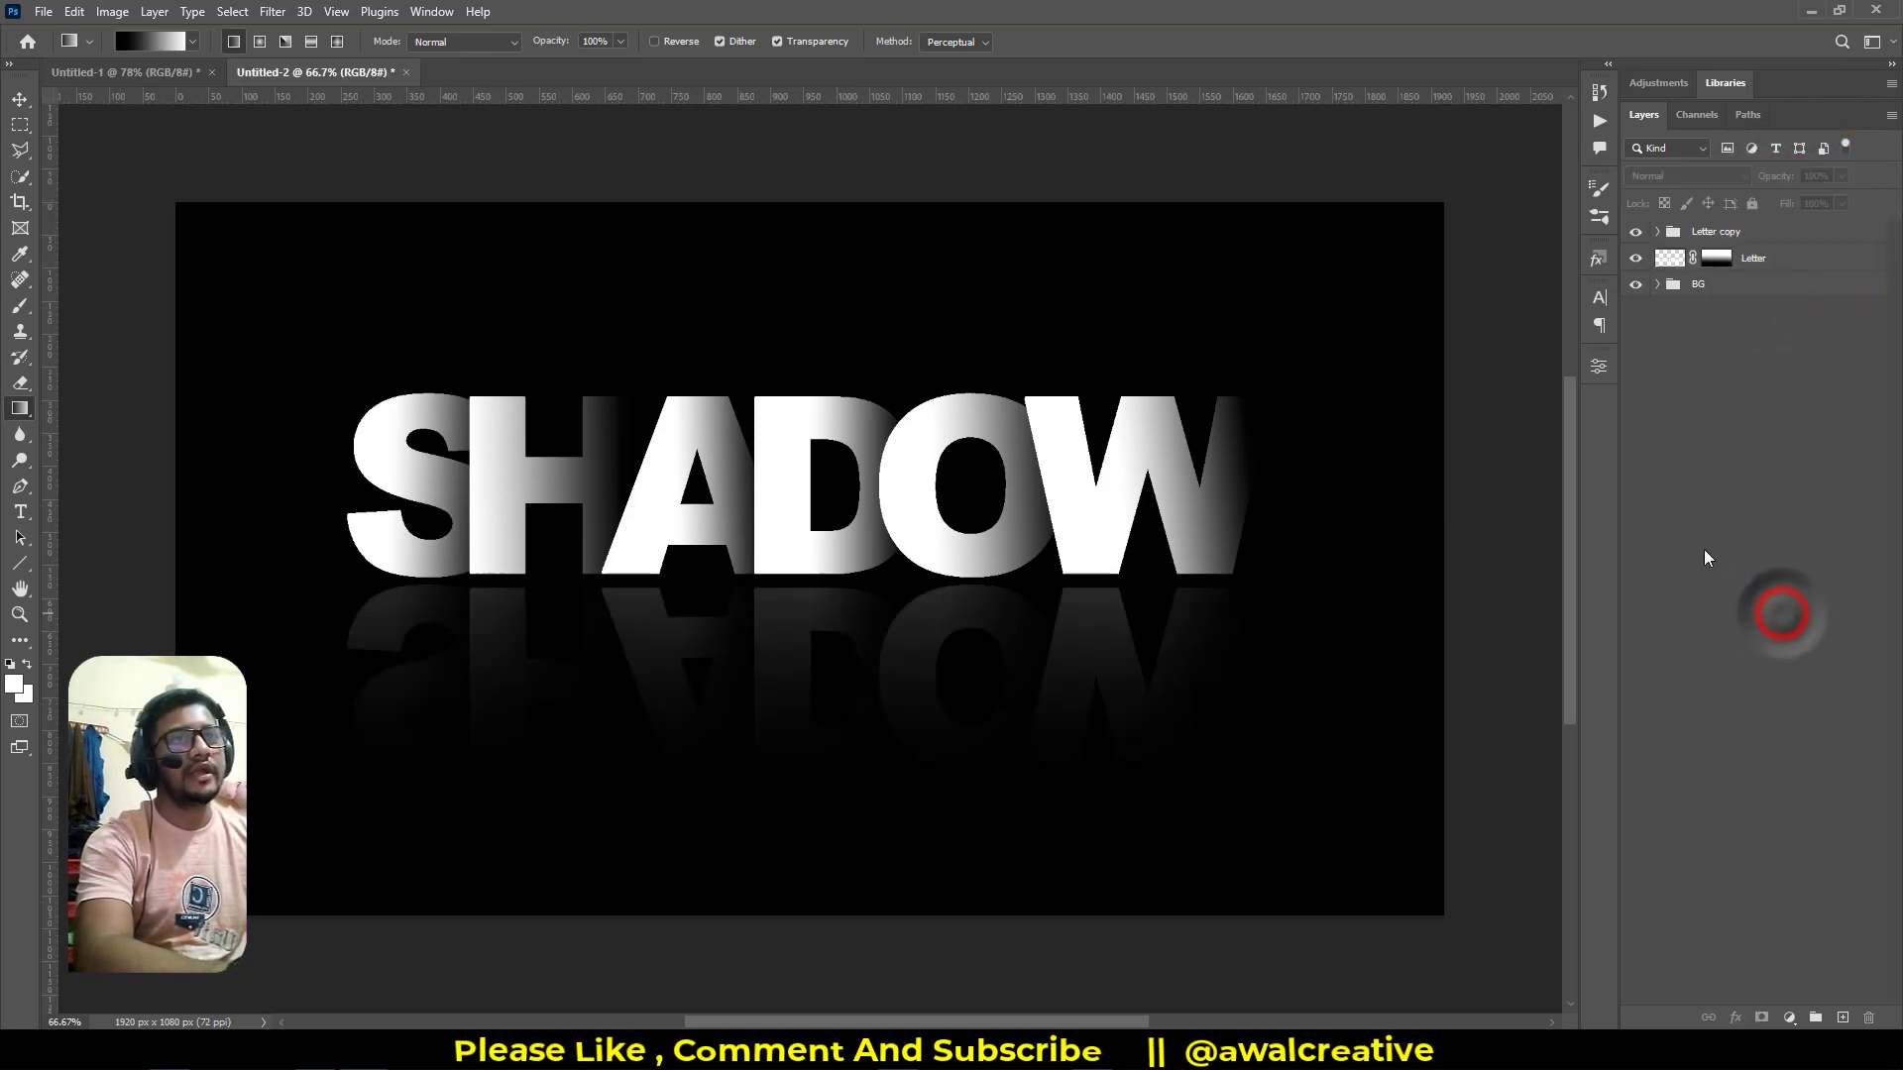
Stamp all visible layers into a new merged layer at the top of the layer stack
click(20, 100)
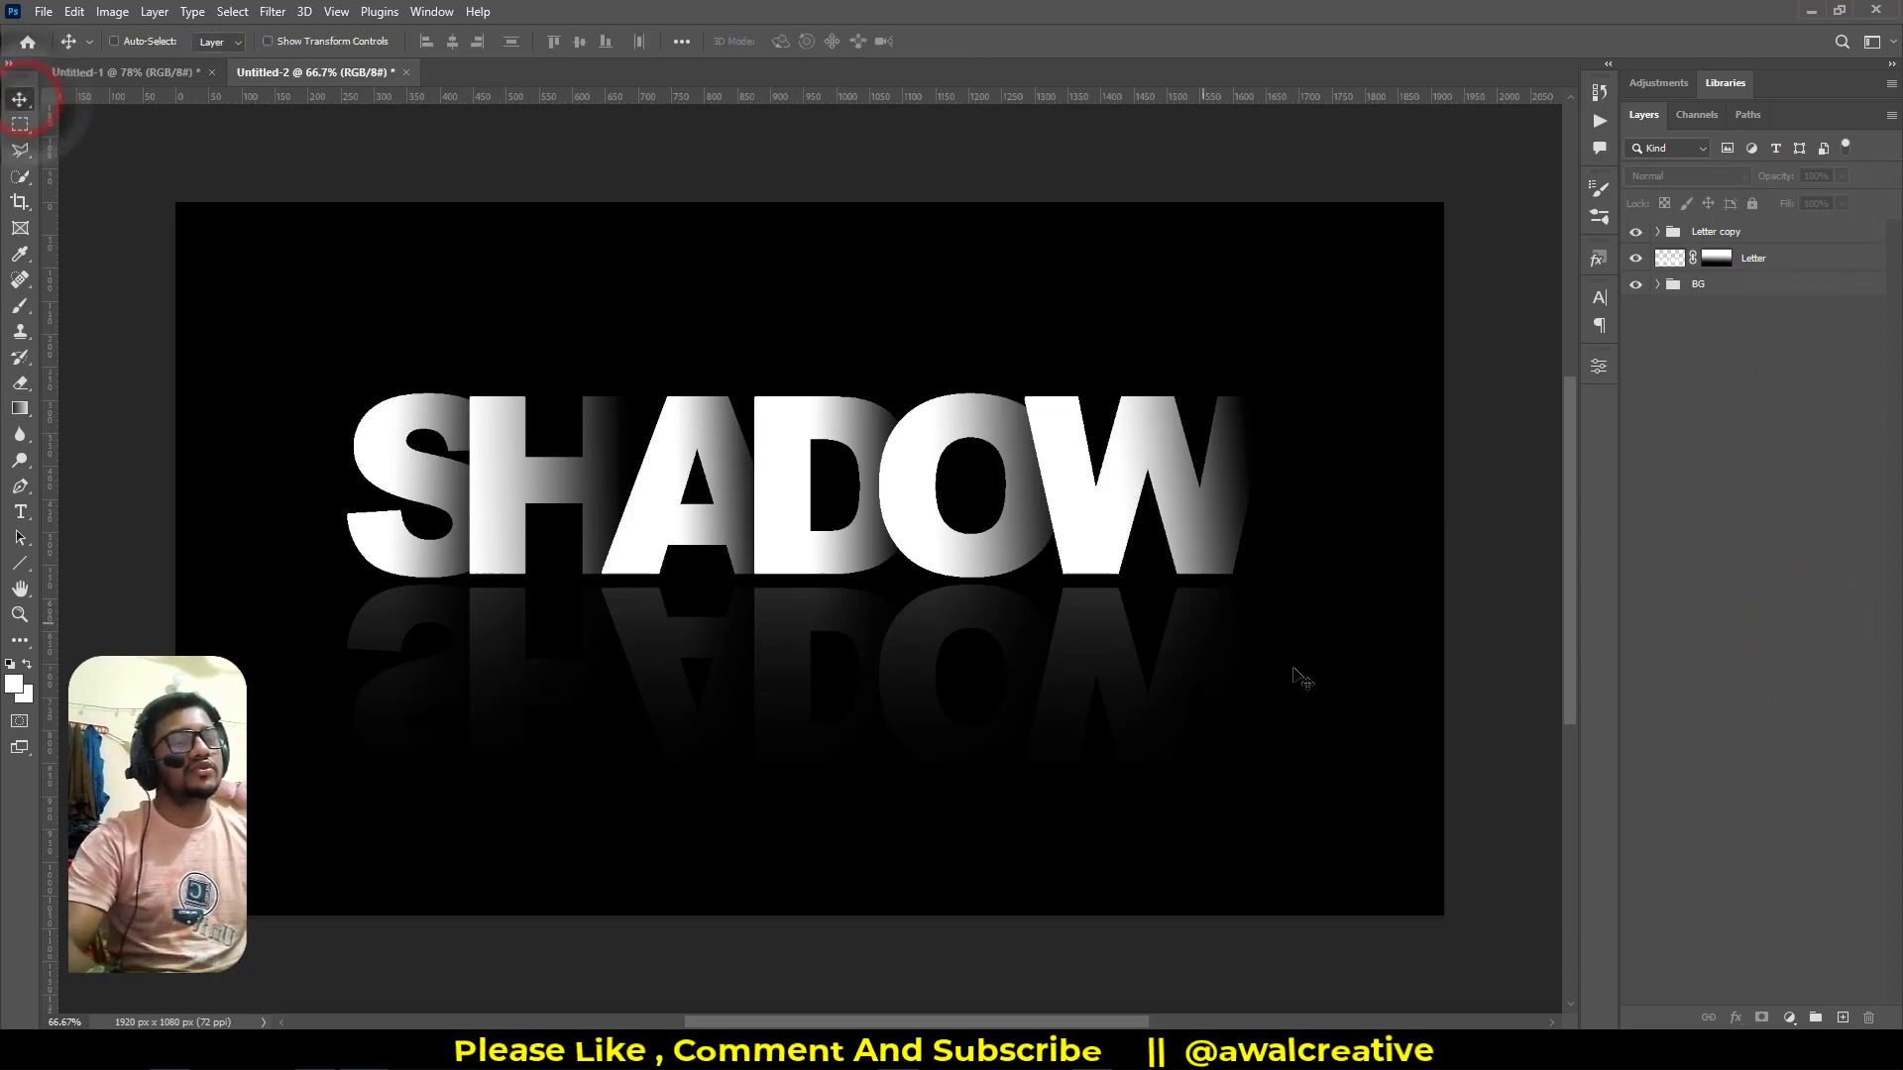
click(1715, 609)
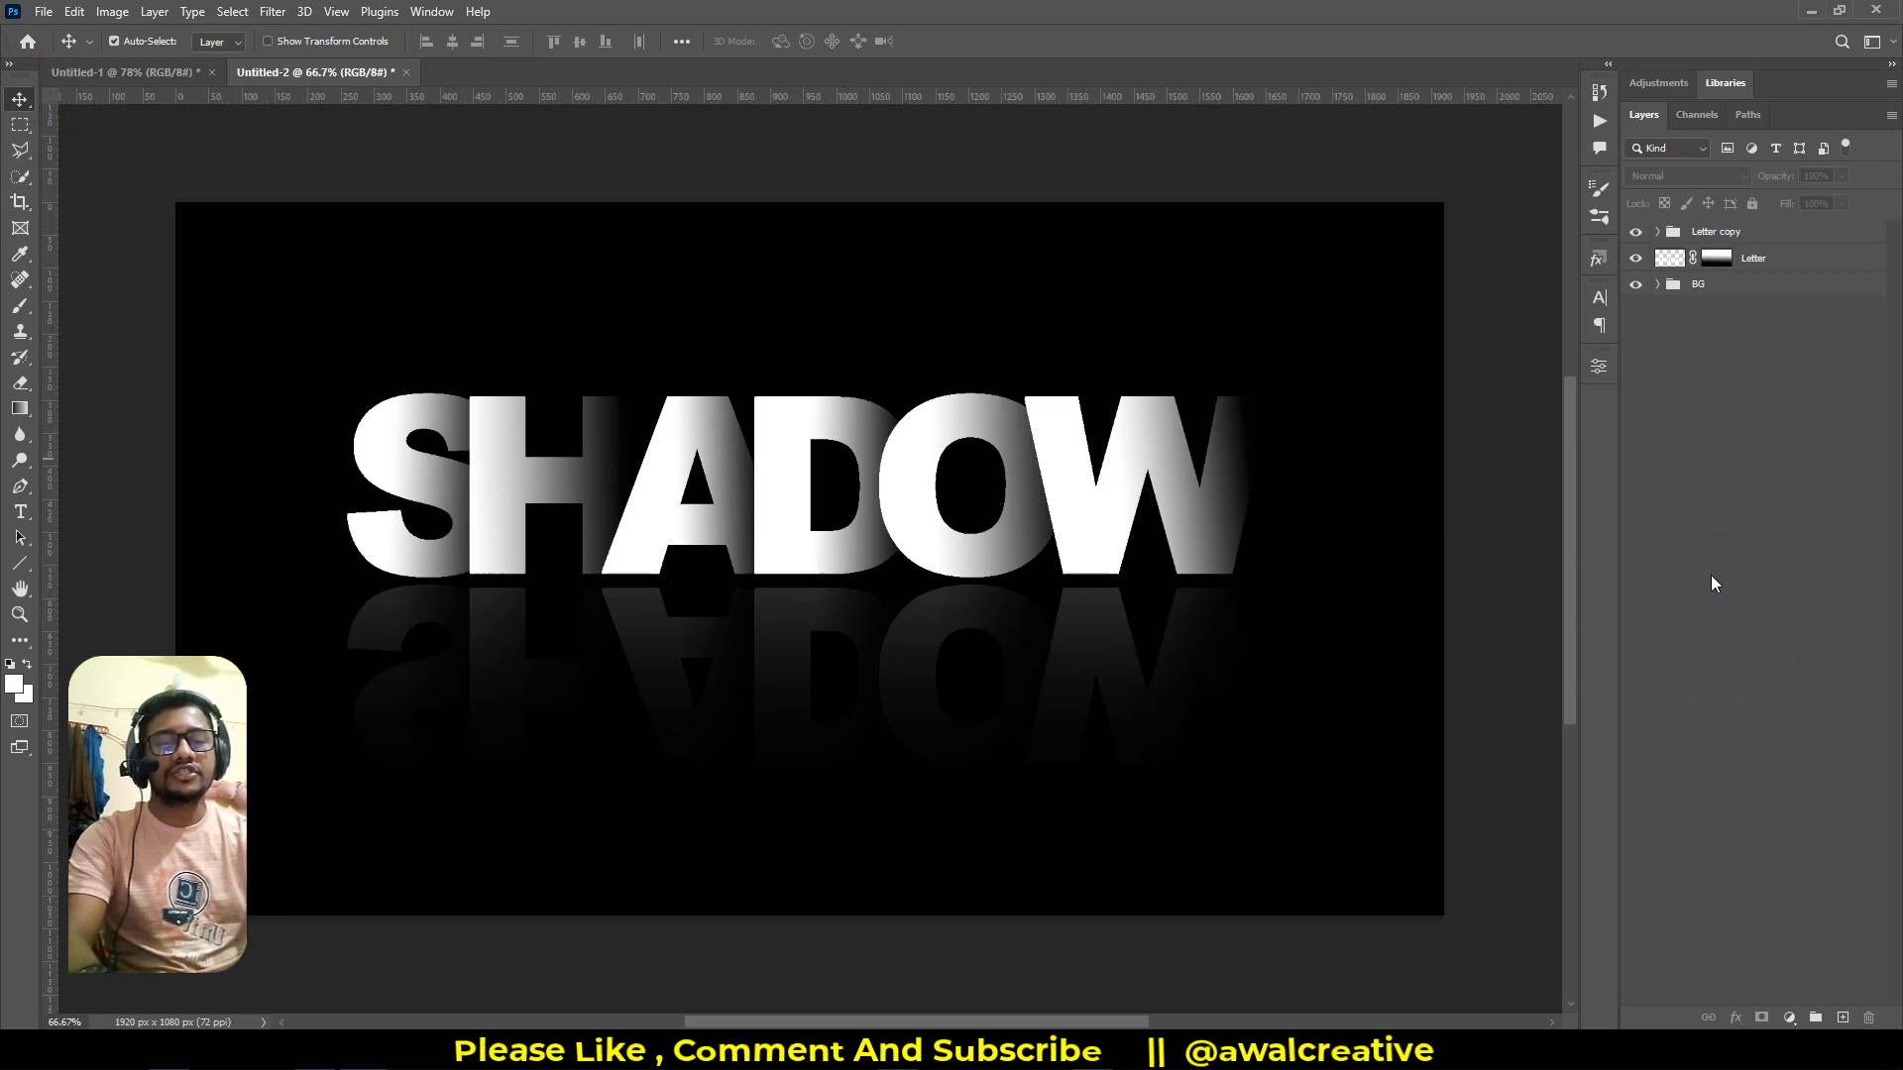
key(ctrl+shift+alt+e)
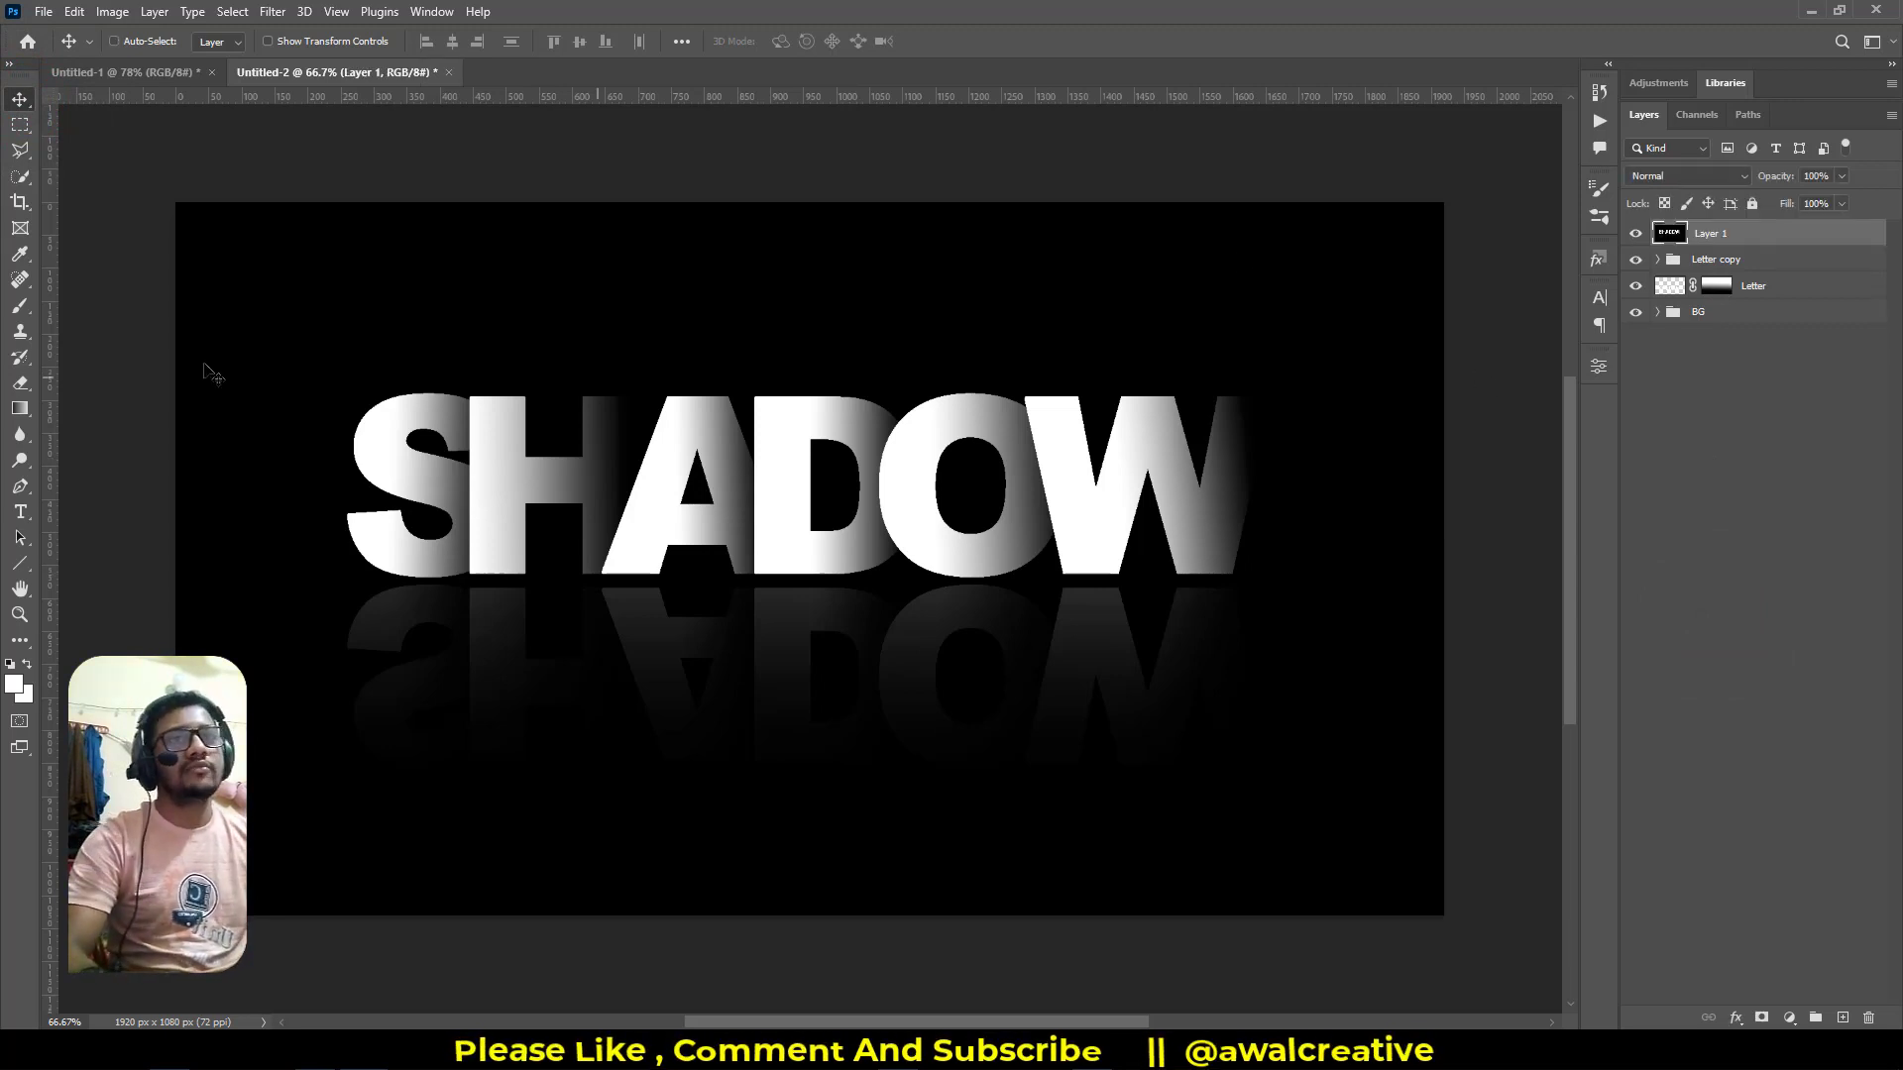
Sharpen the merged top layer with Unsharp Mask at amount 44% and radius 7.3 pixels, and toggle its visibility to compare
click(1718, 234)
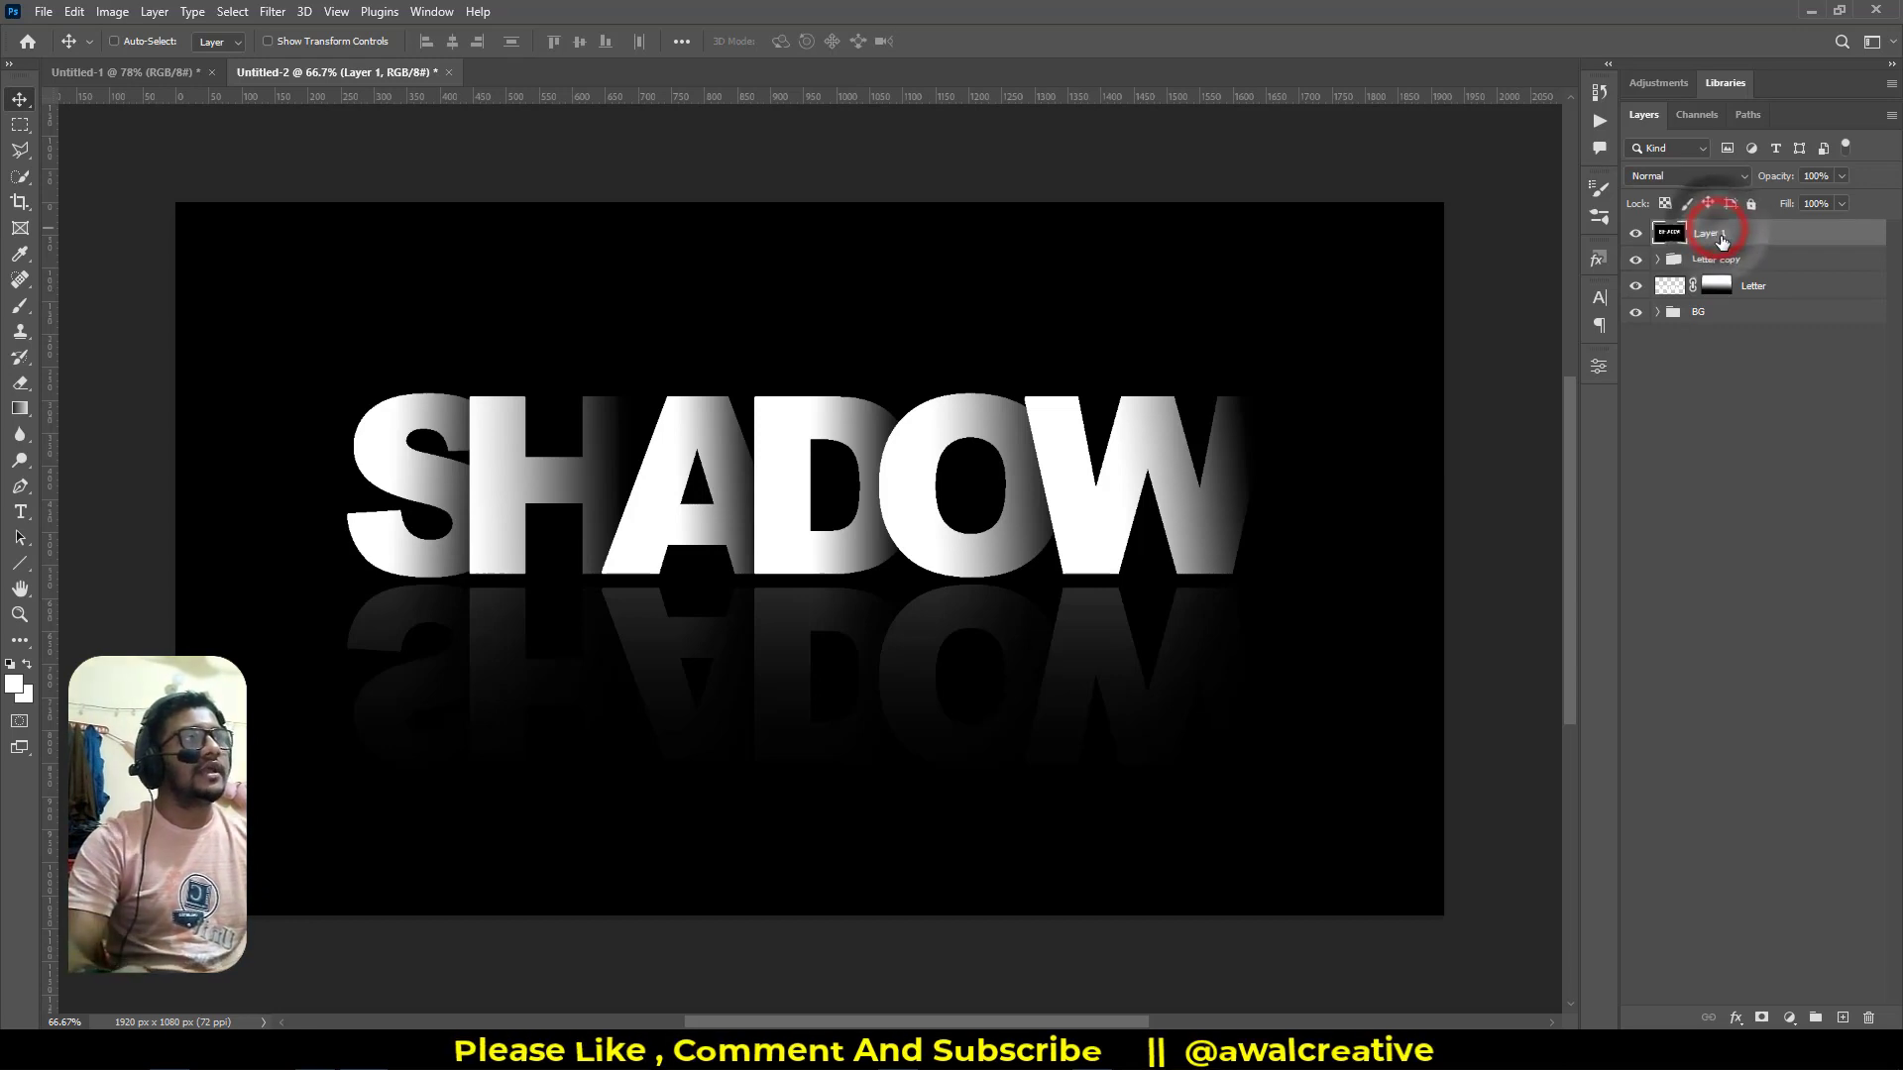
click(282, 12)
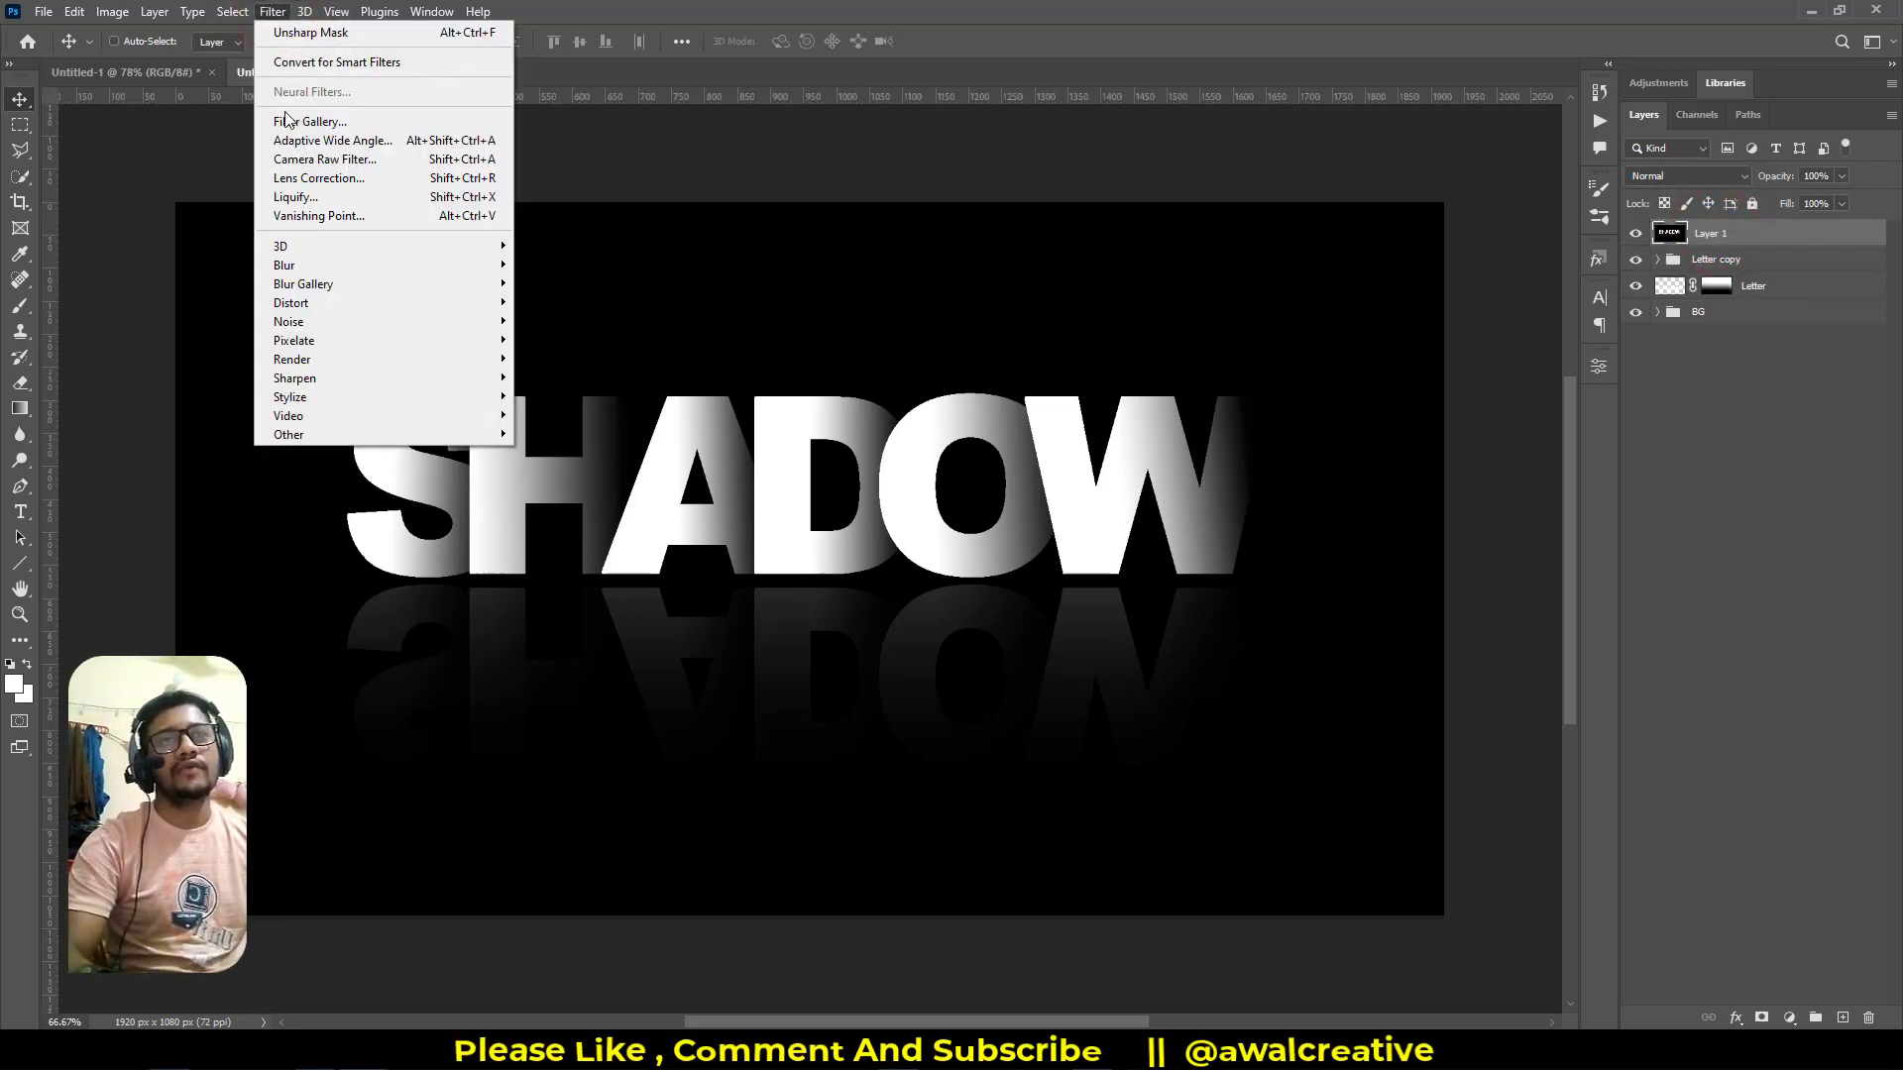
mouse_move(395, 379)
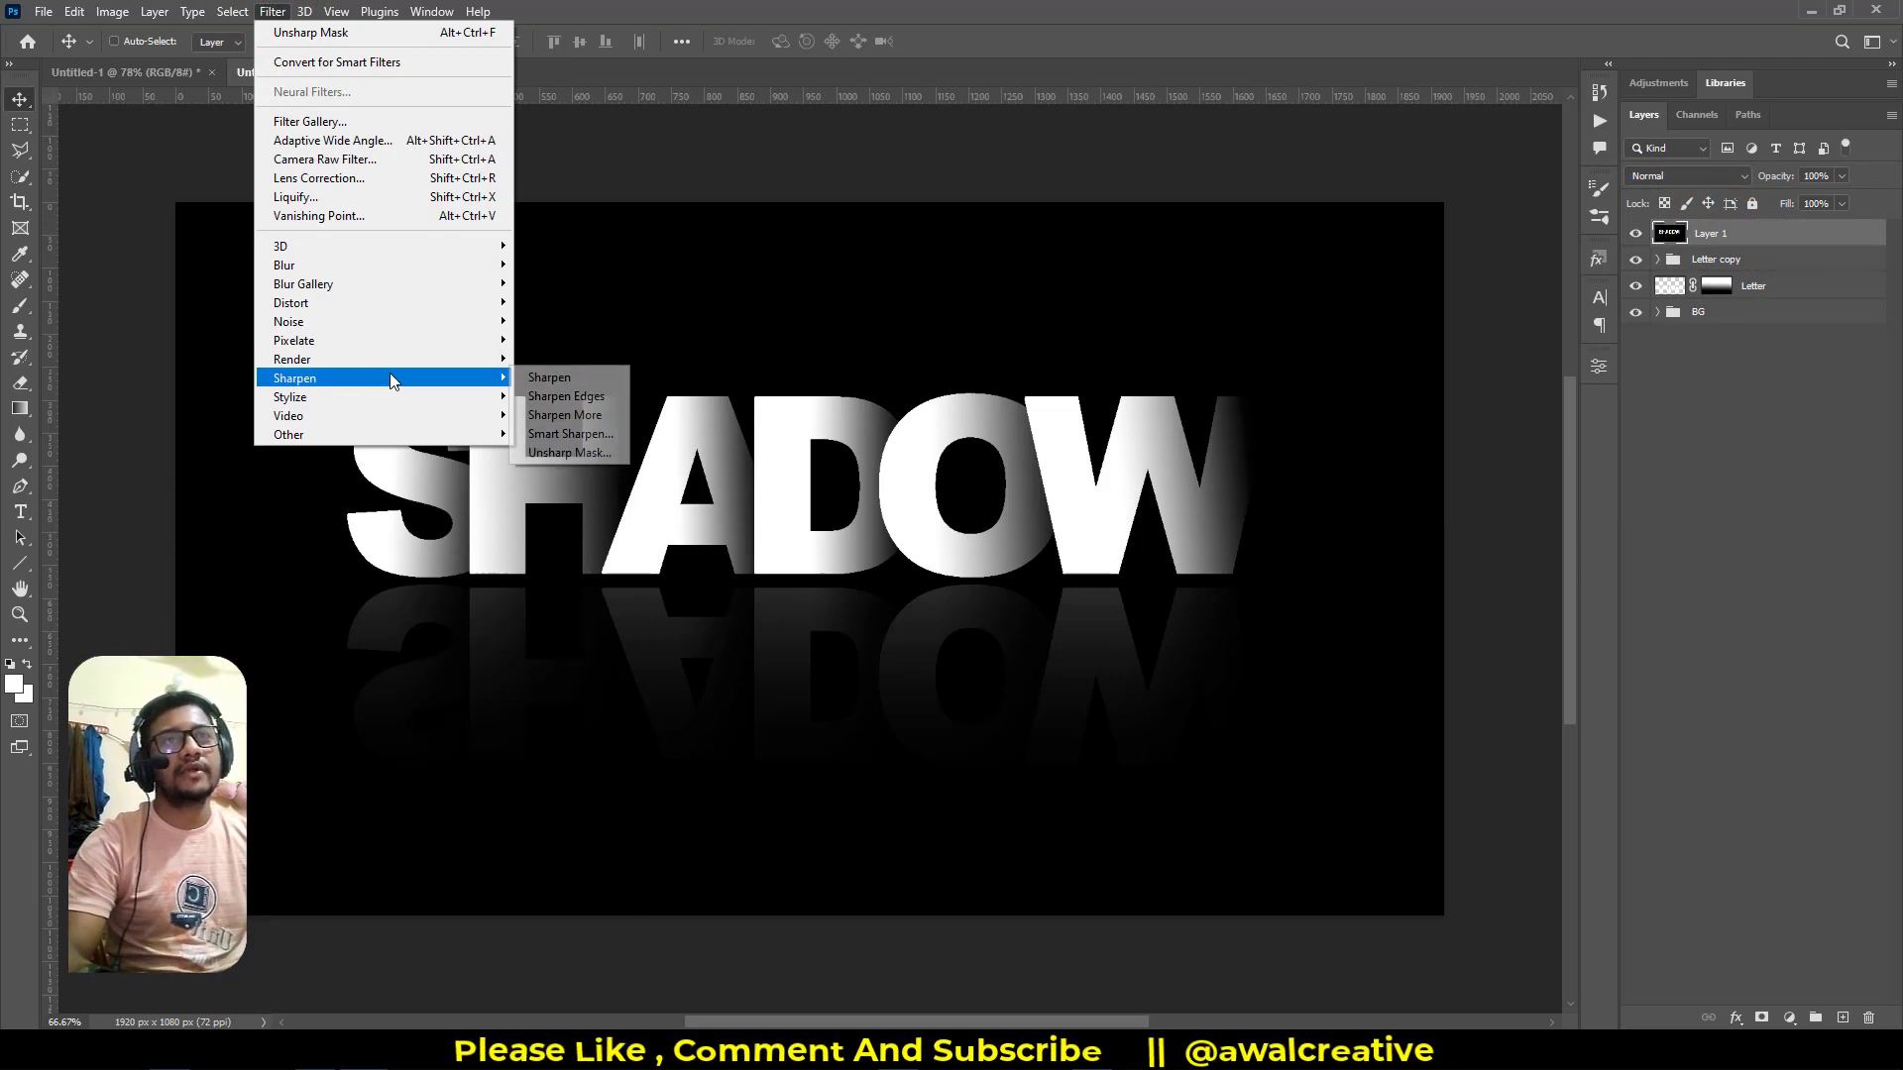
click(555, 452)
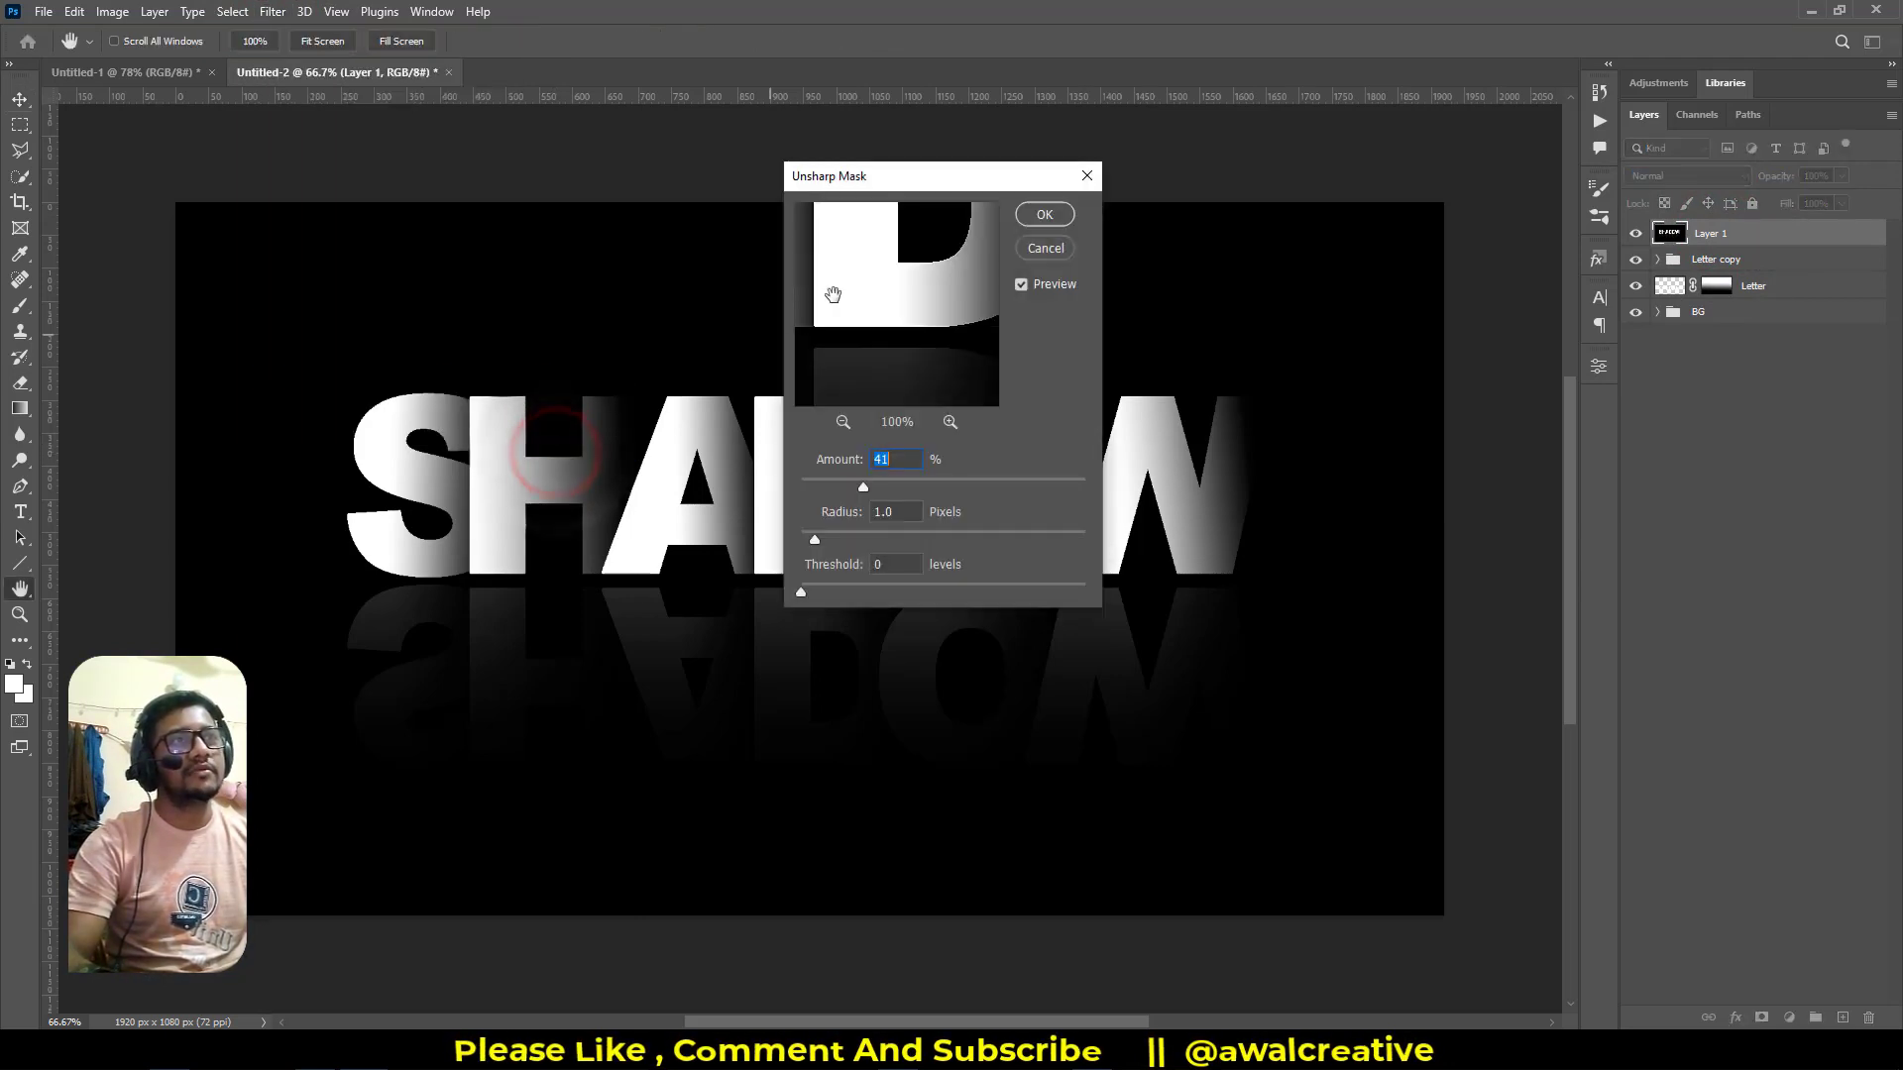
drag(868, 184, 1107, 231)
drag(1050, 576, 1071, 575)
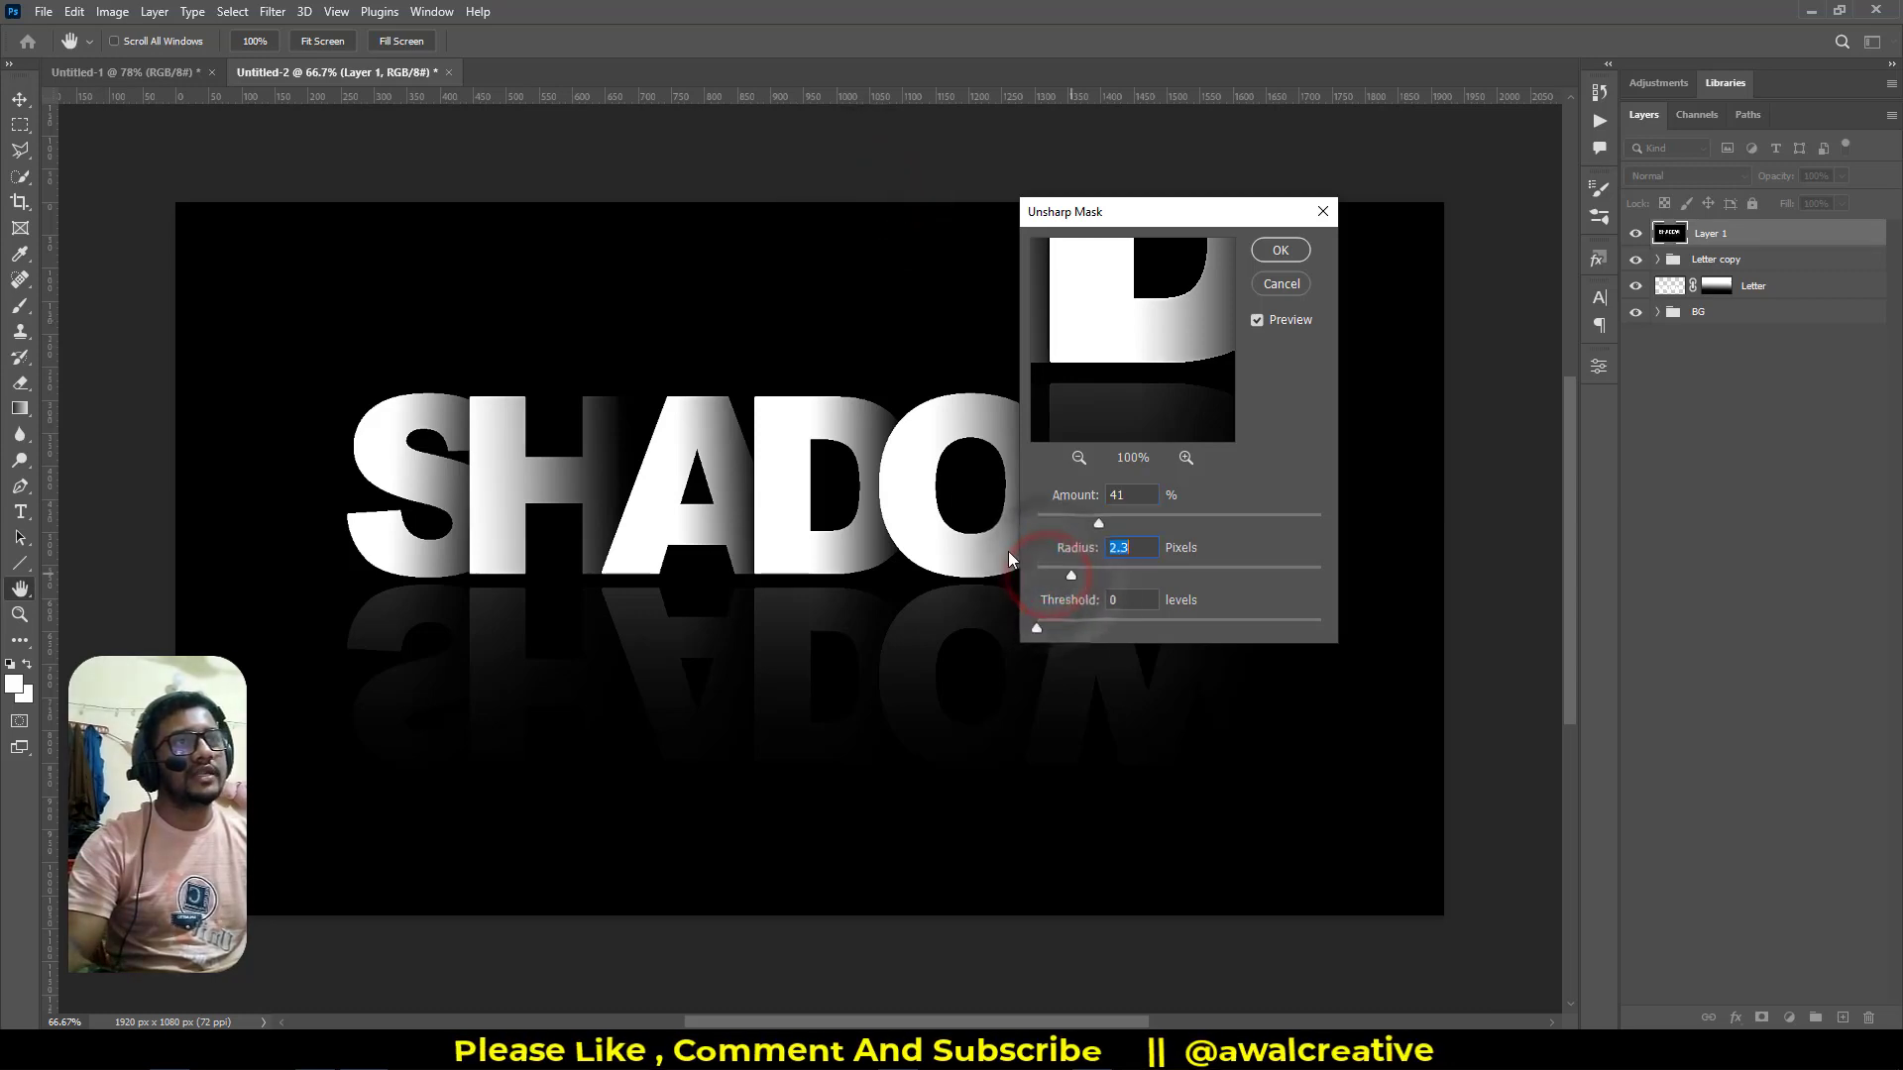
drag(1139, 297, 1118, 307)
drag(1096, 522, 1130, 575)
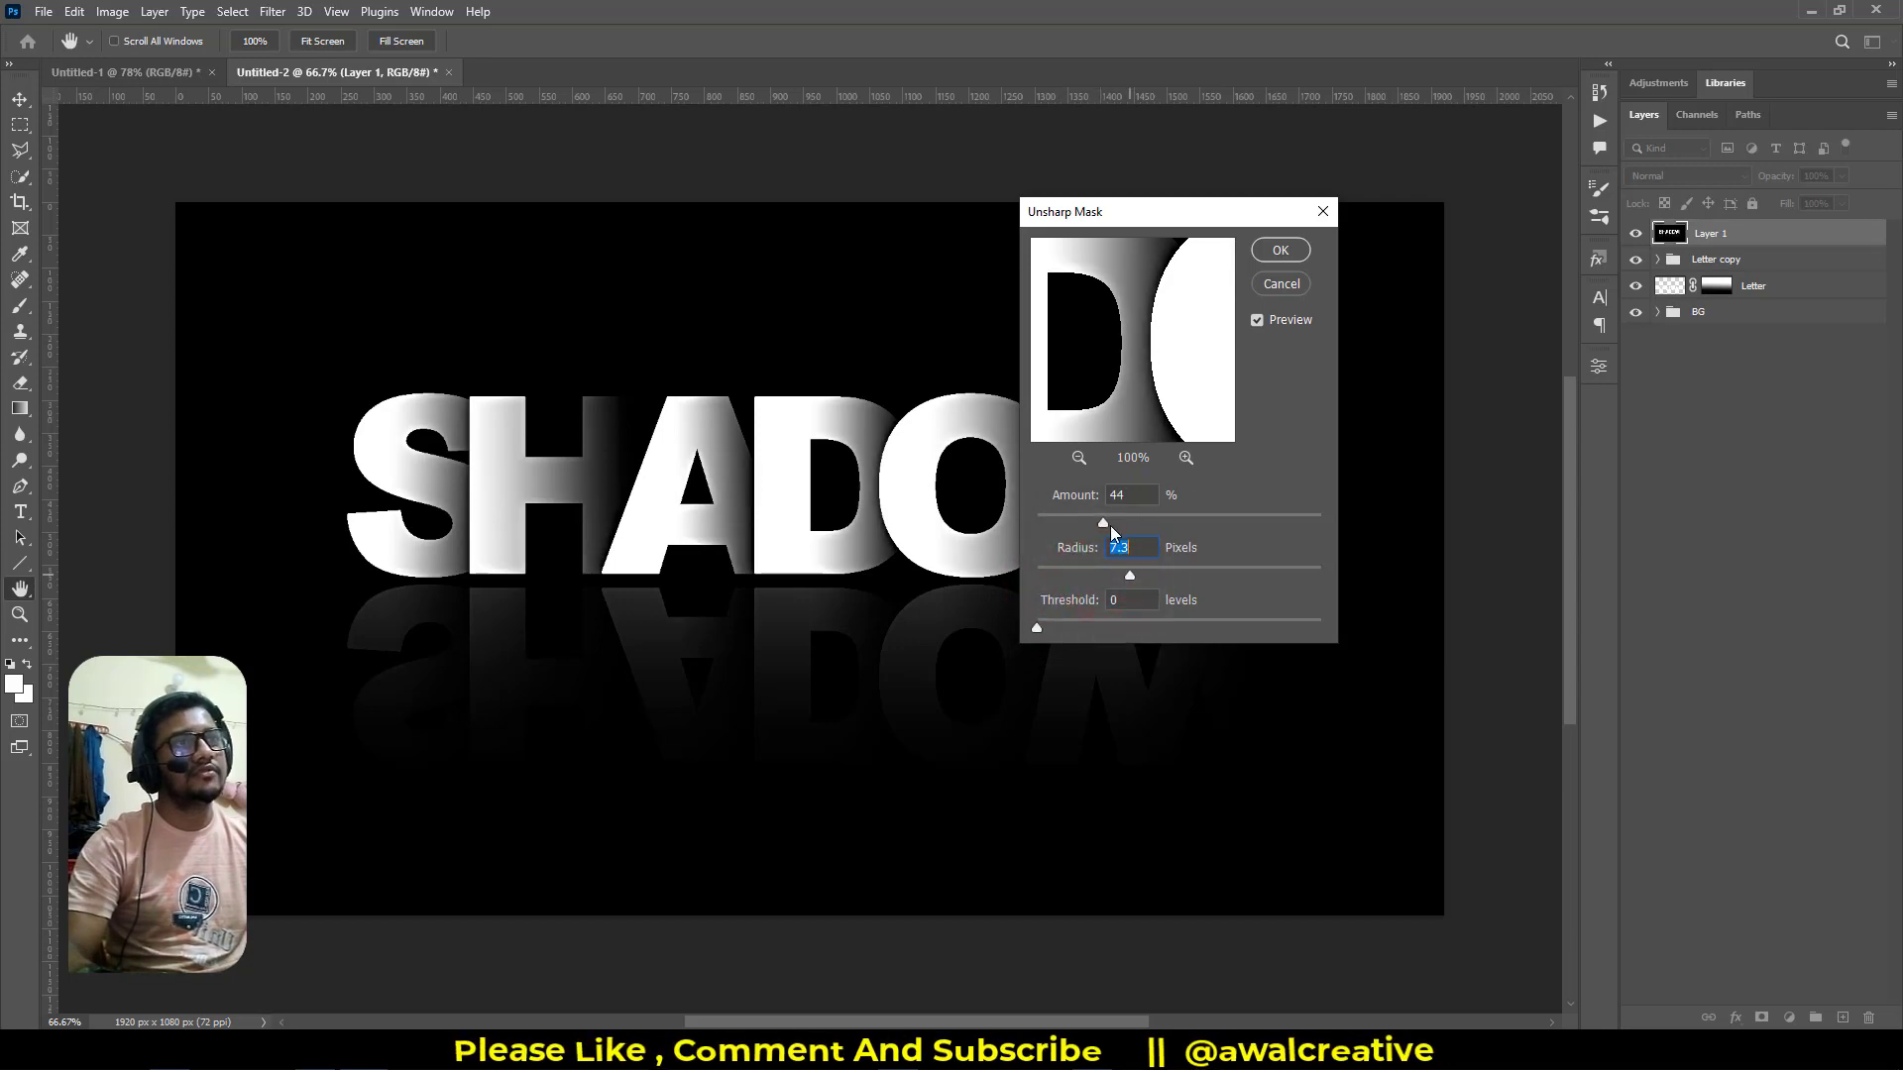
click(1277, 254)
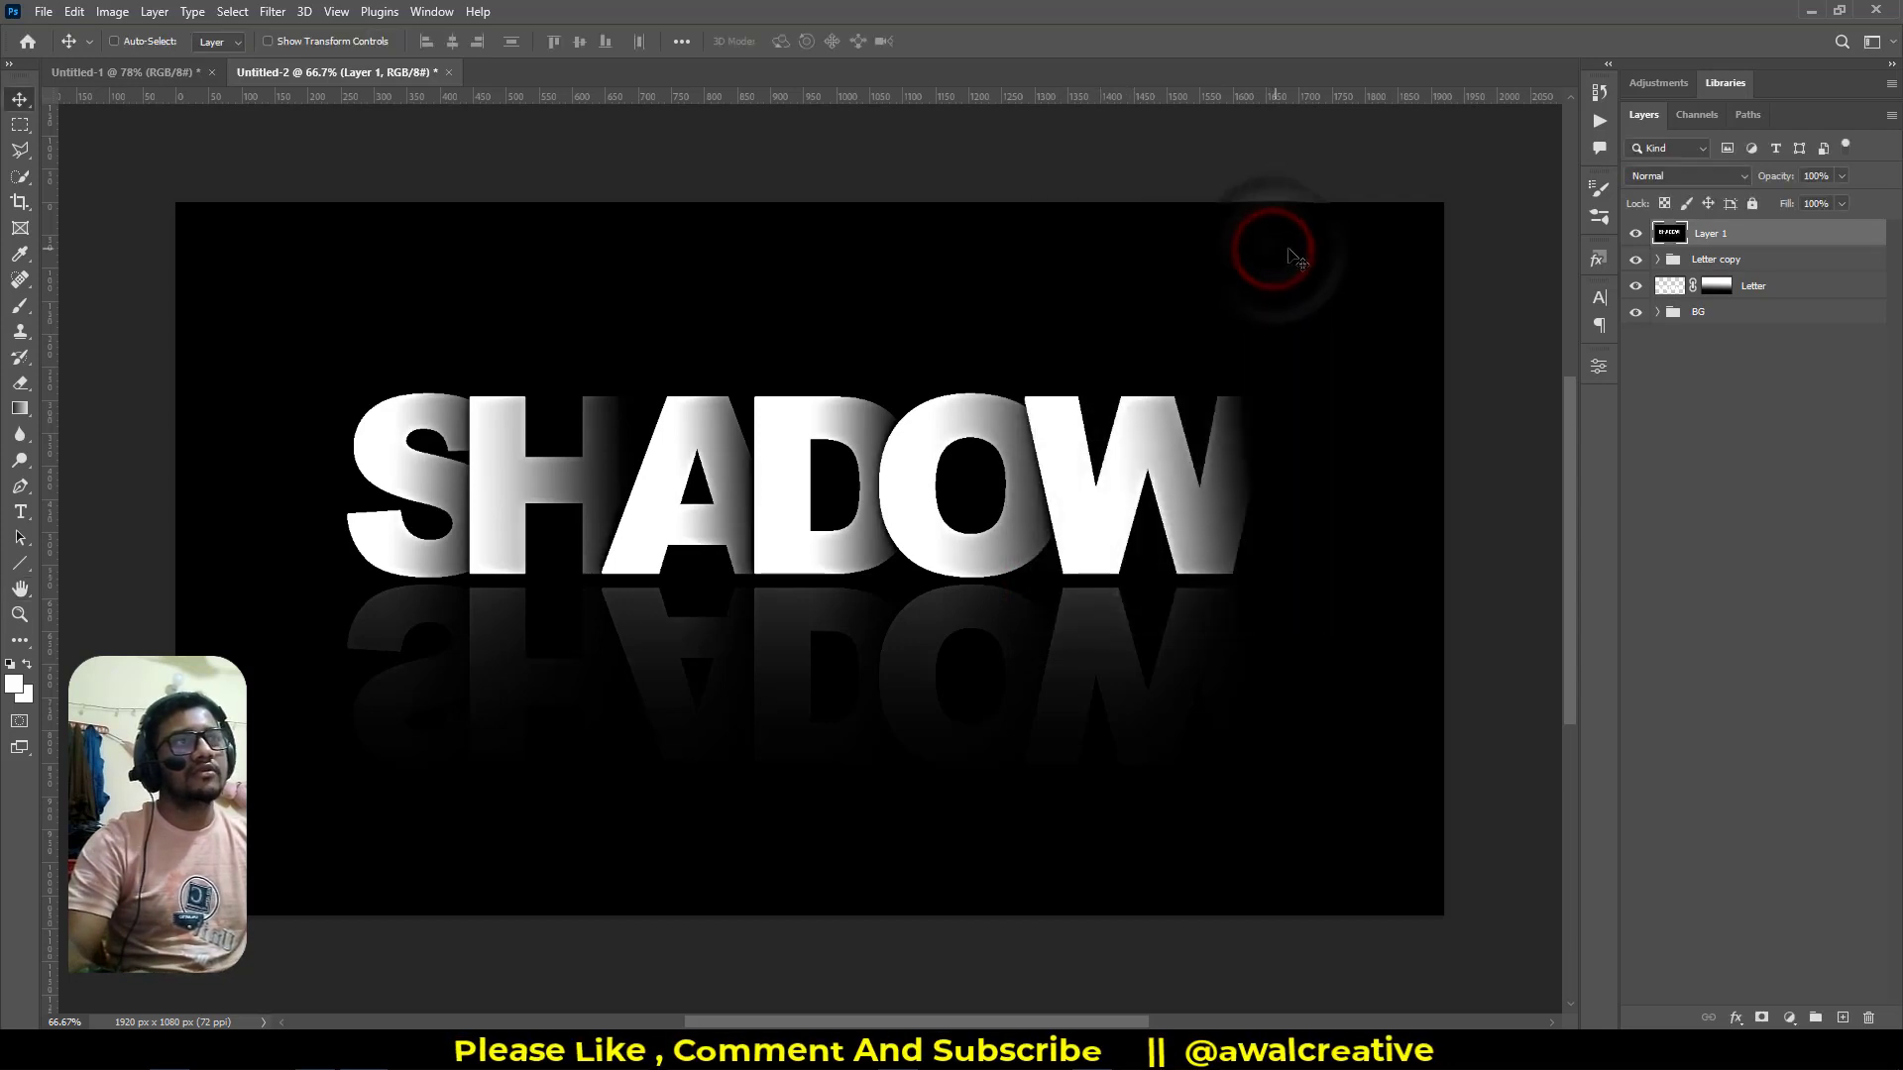
click(1636, 234)
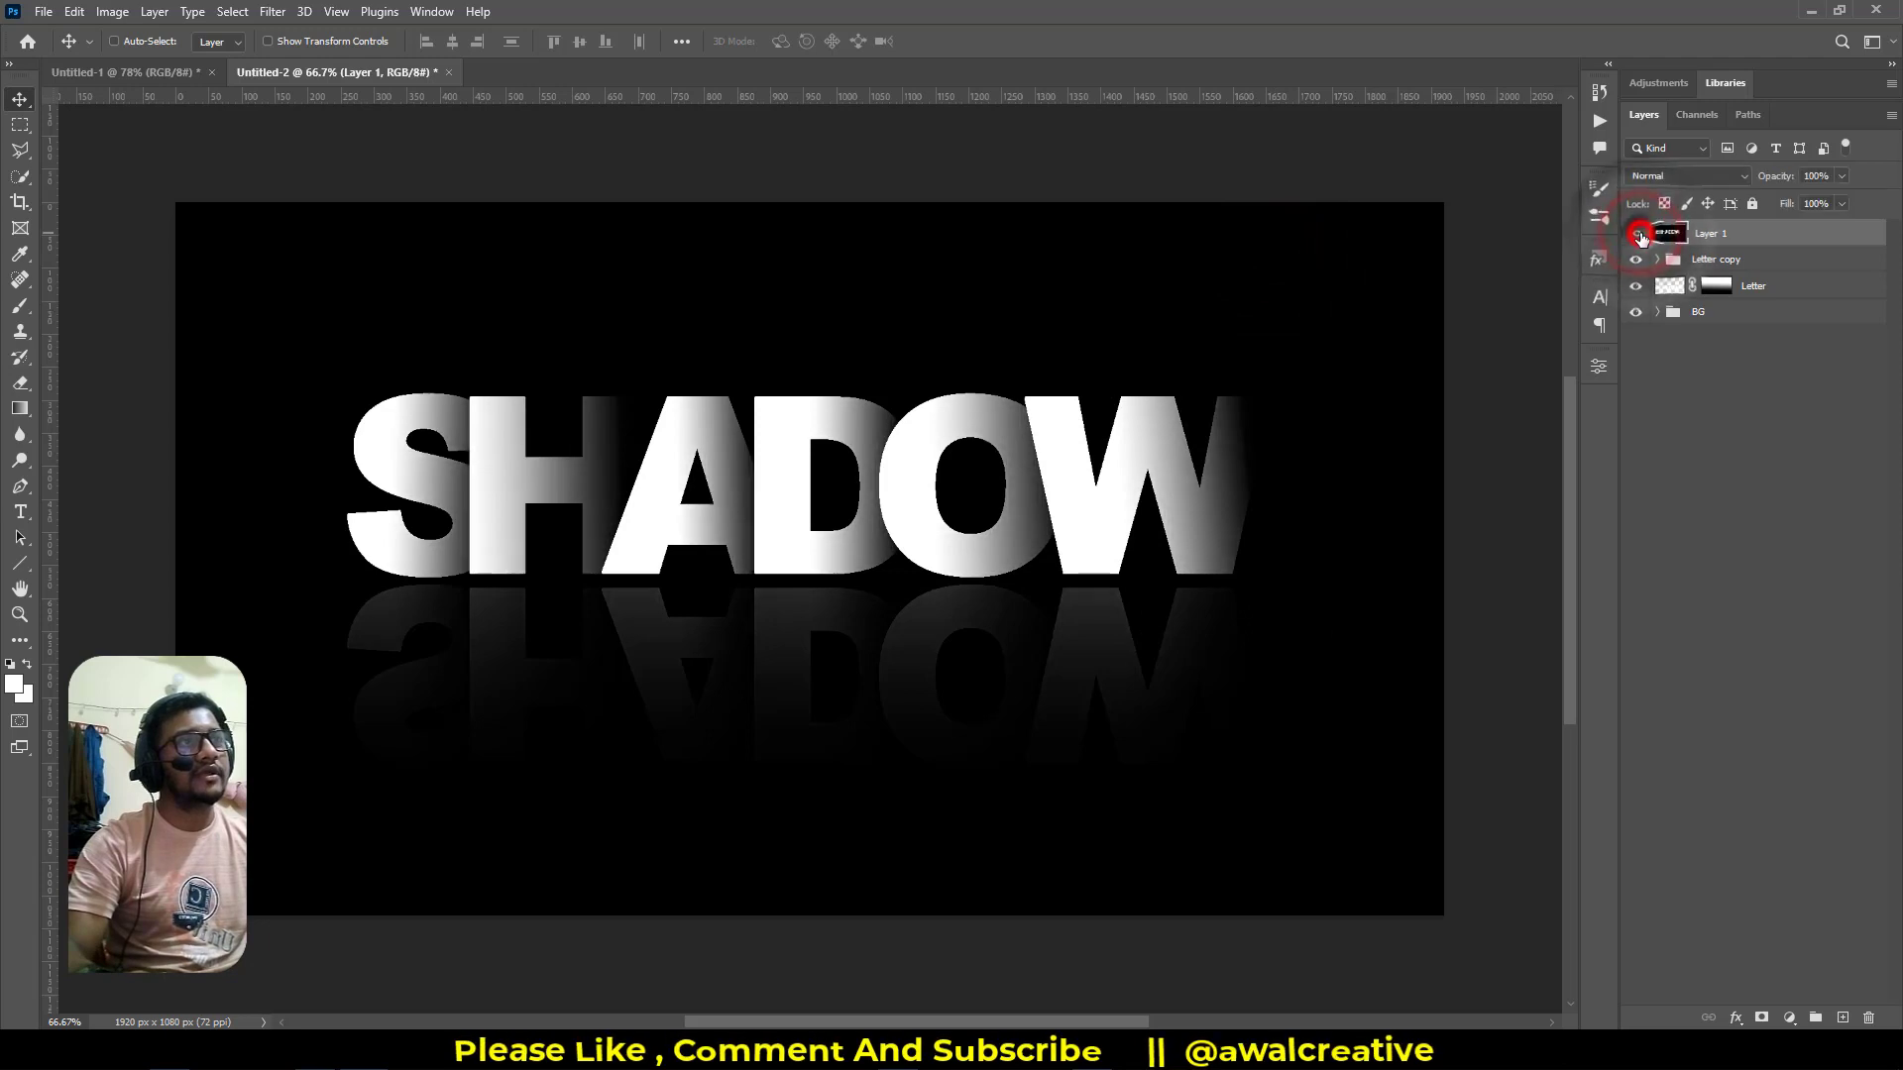
click(1636, 234)
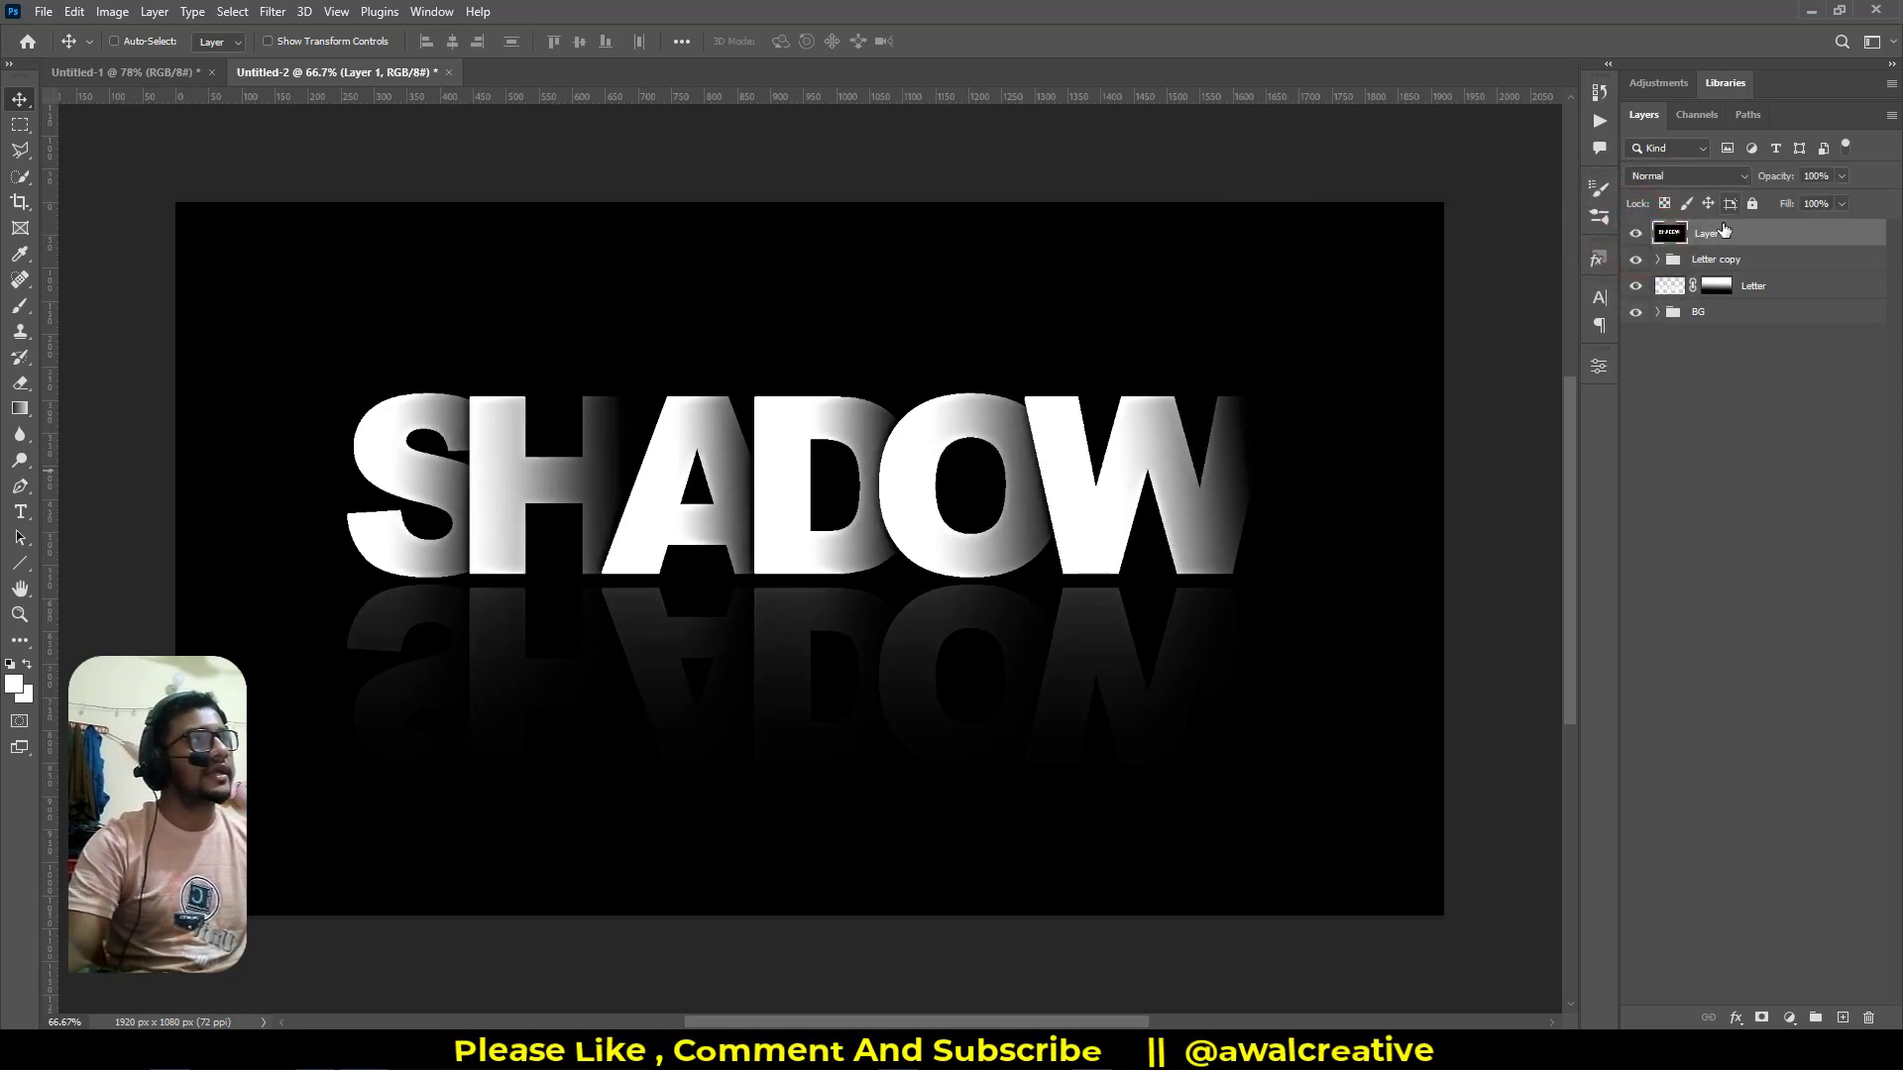
Set the blend mode of the merged top layer to Color Dodge and deselect the layer
click(1705, 178)
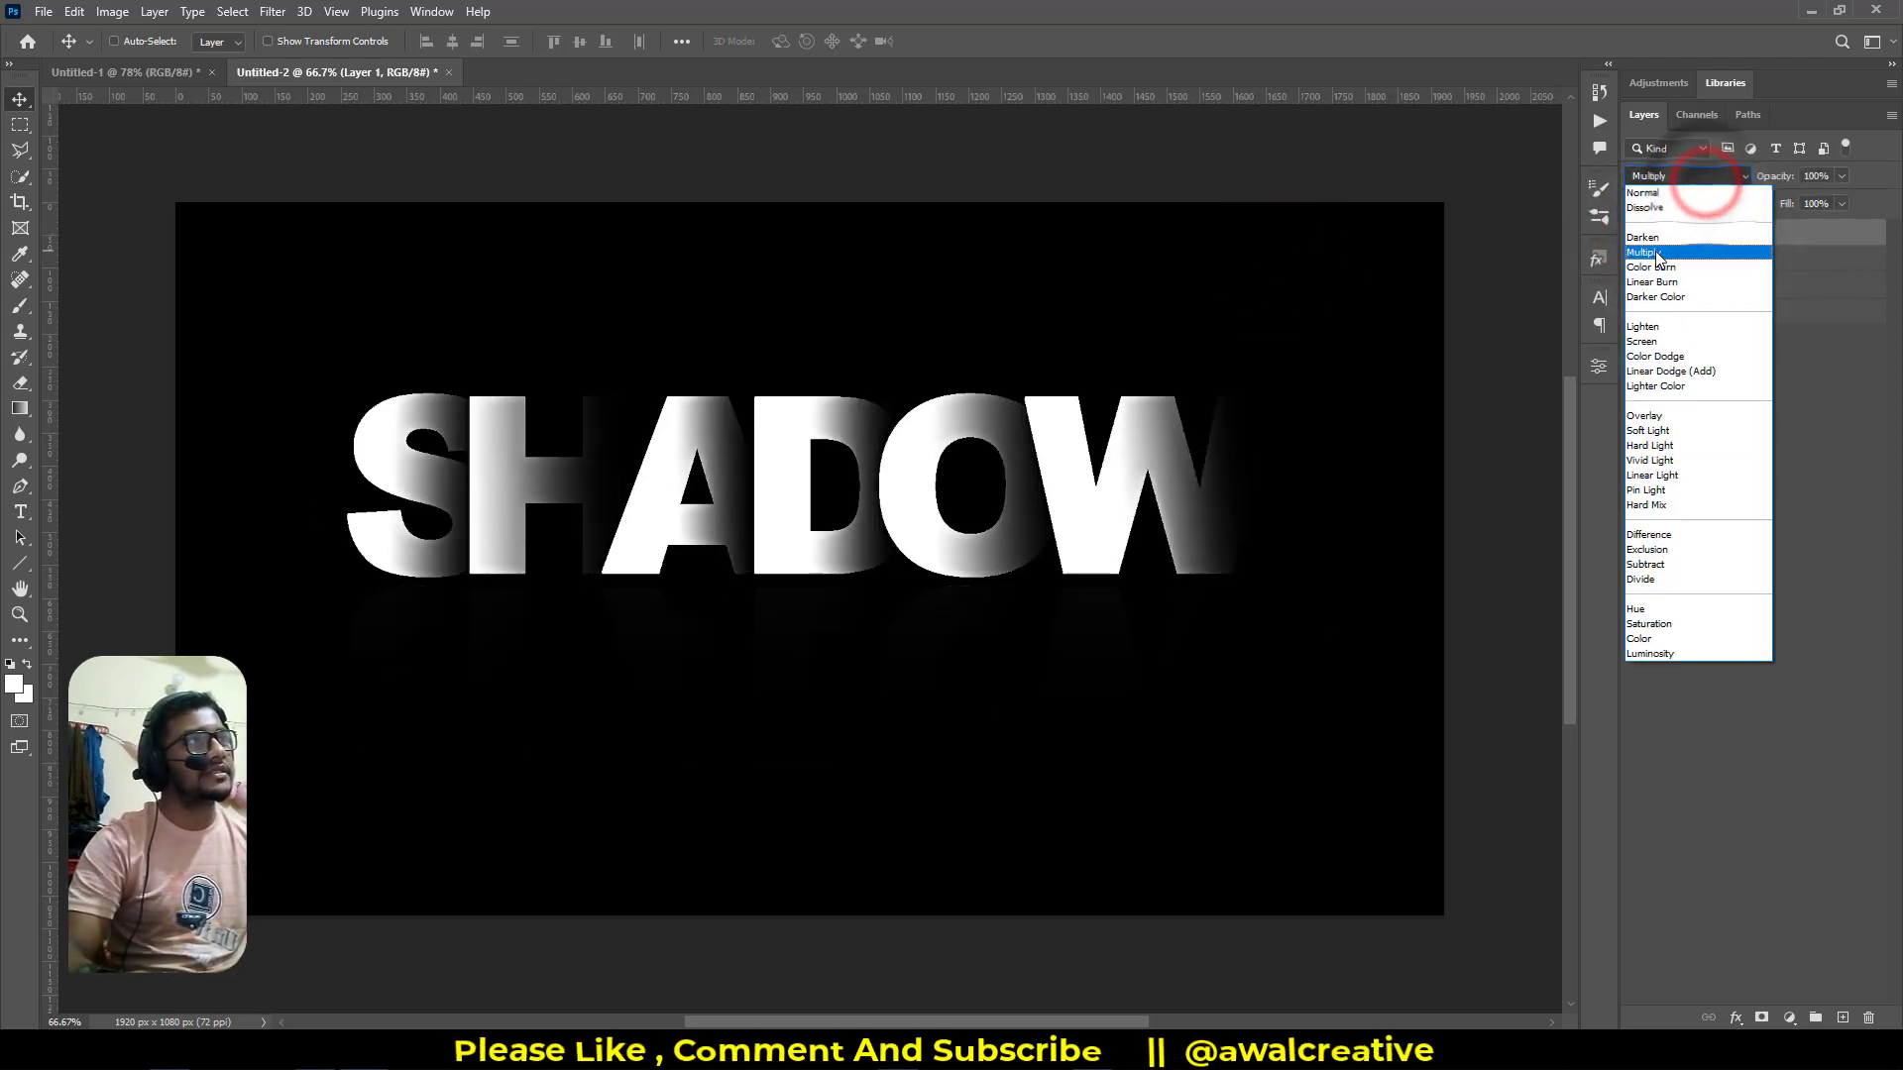
click(1663, 357)
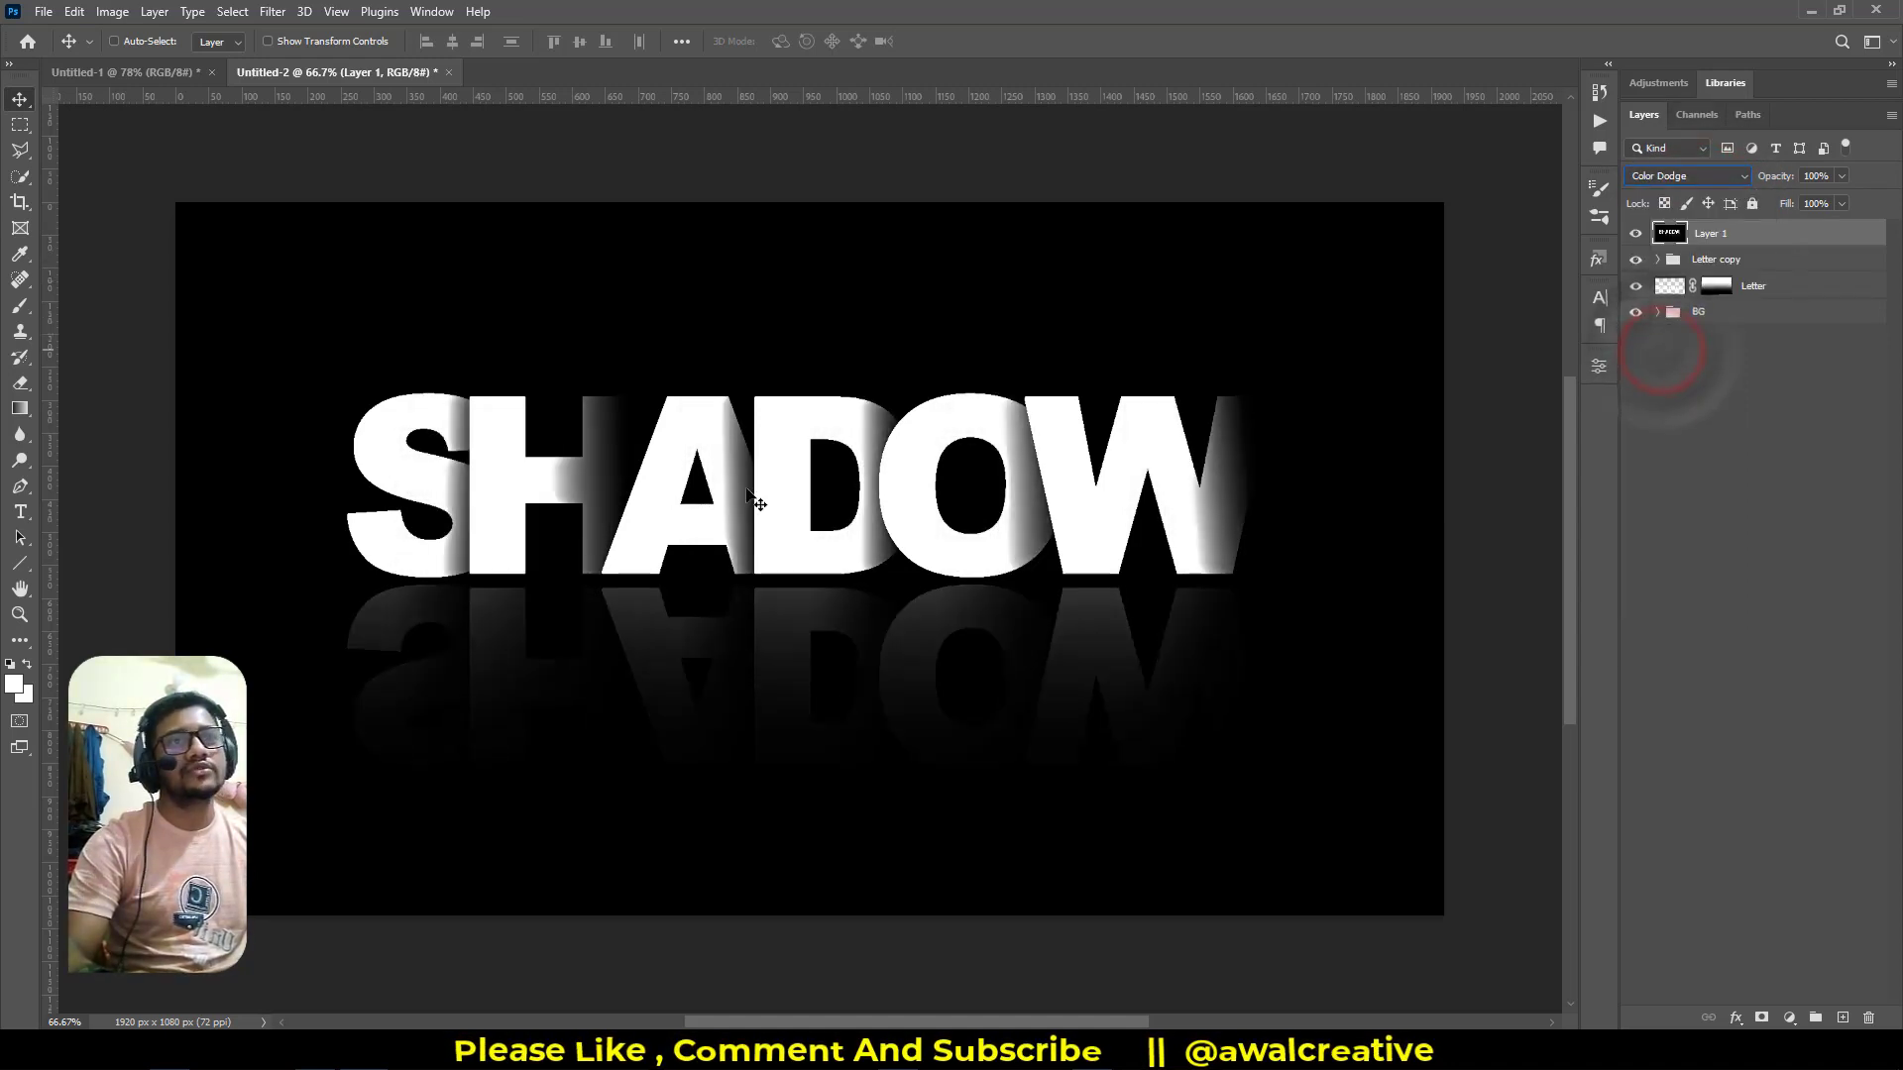
click(1750, 577)
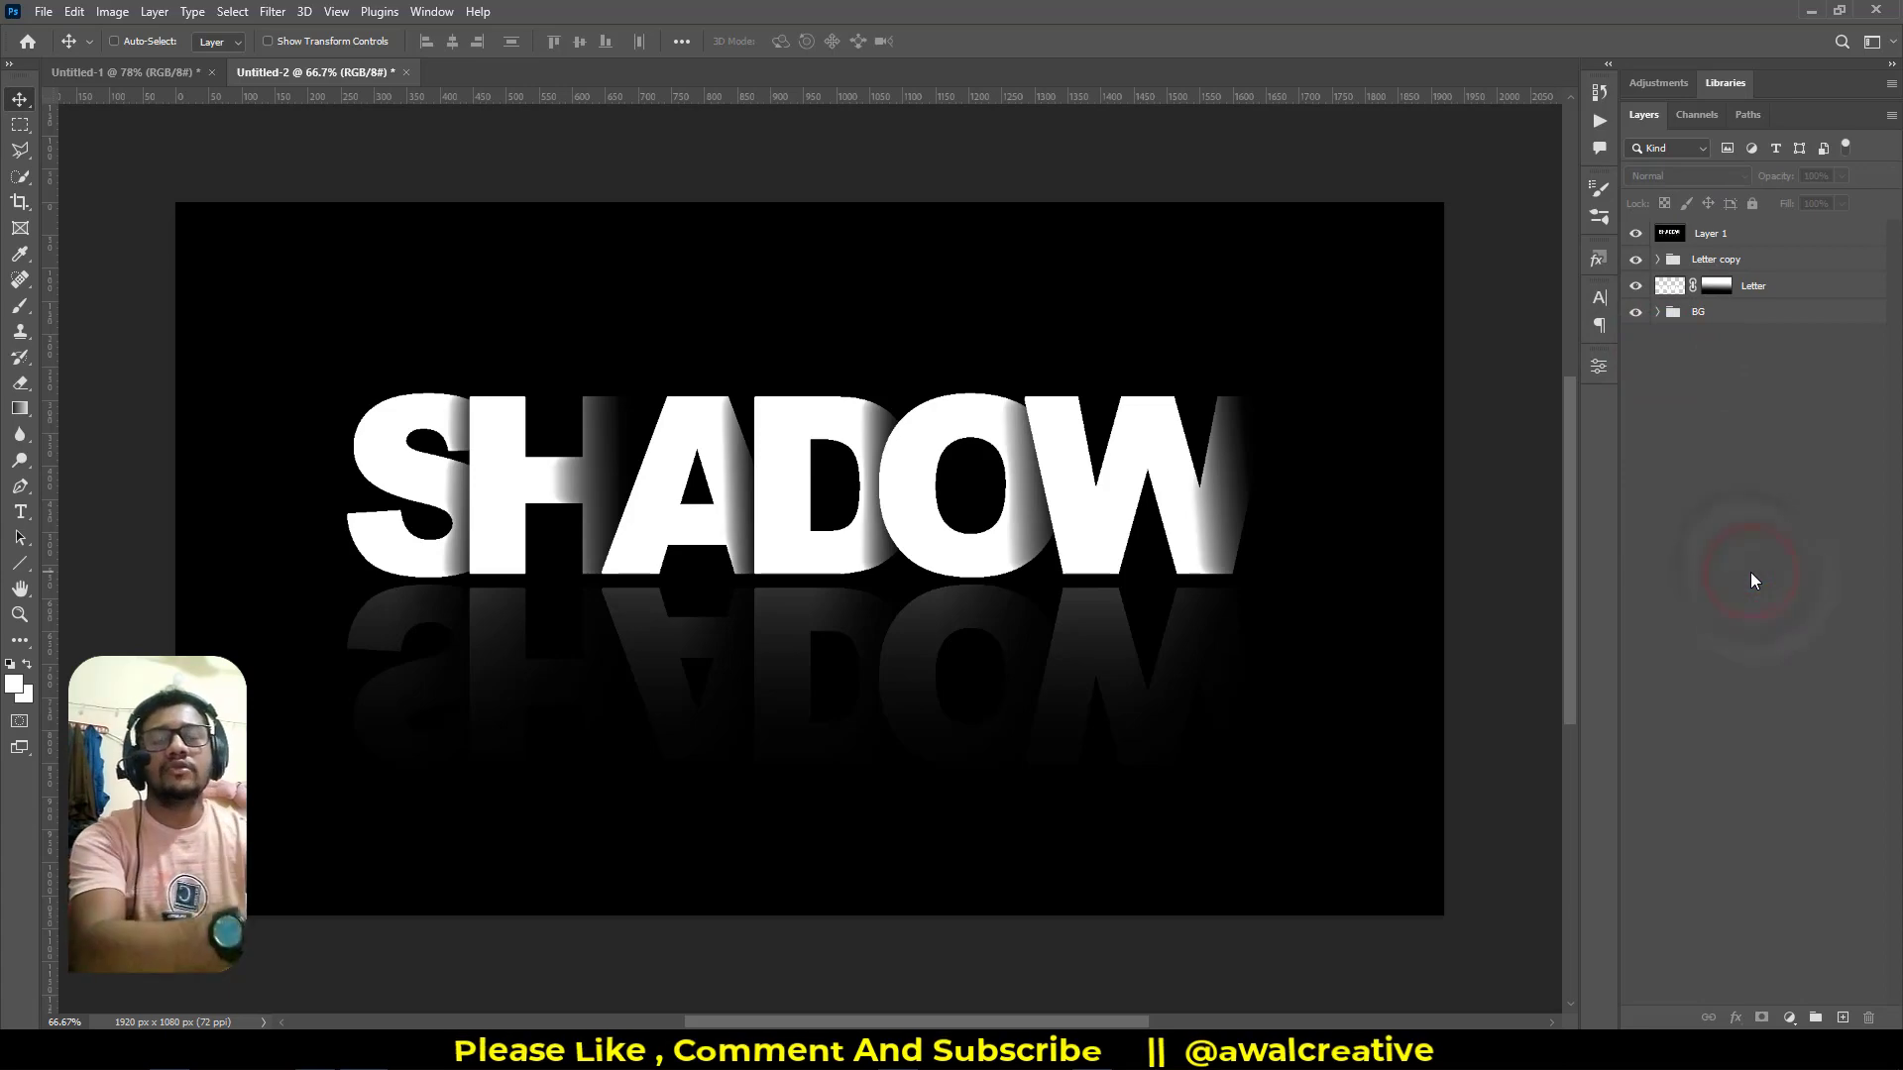